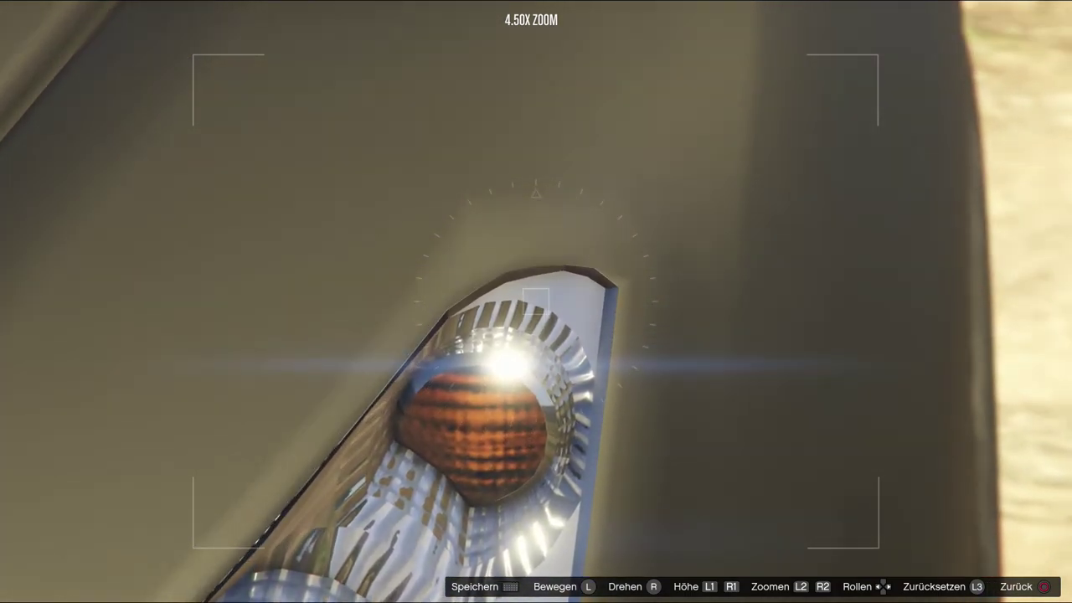
Step: Leave the free camera editing view in the Rockstar Editor and confirm the exit
key(Escape)
key(Escape)
key(Return)
key(Return)
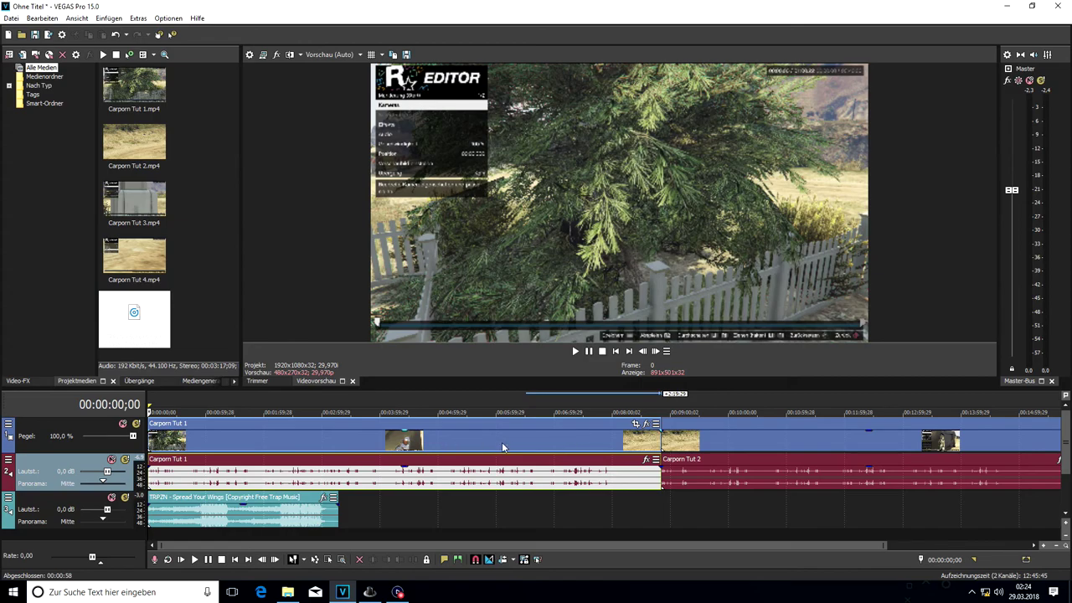
Step: Space out the Carporn Tut 2, 3 and 4 clips along the timeline, leaving gaps between them
scroll(502, 448, down, 2)
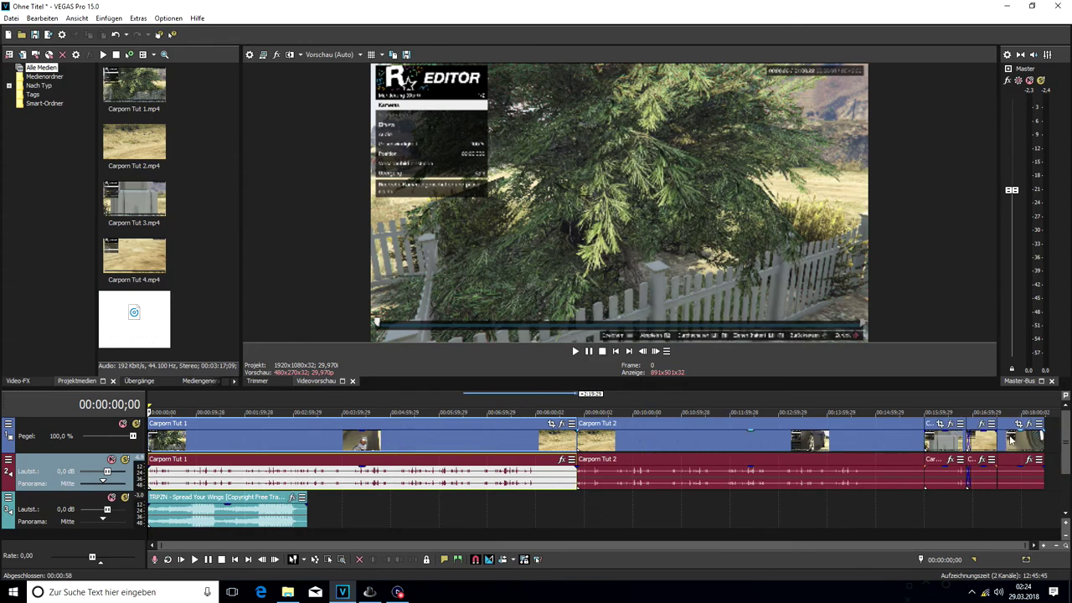
drag(1028, 449, 978, 444)
drag(852, 444, 969, 443)
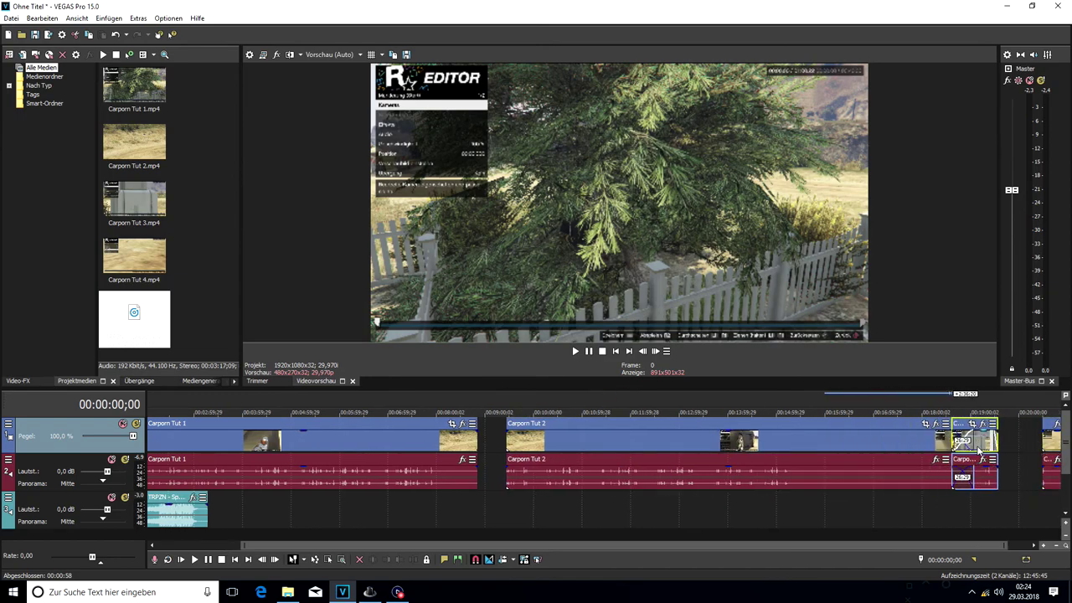
drag(879, 449, 869, 451)
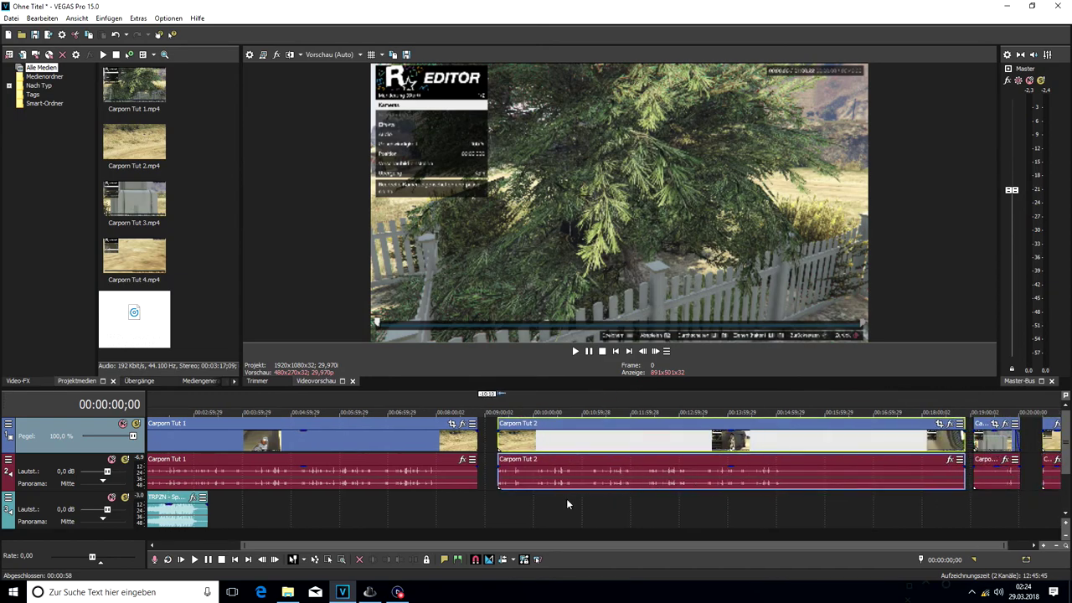
click(1013, 429)
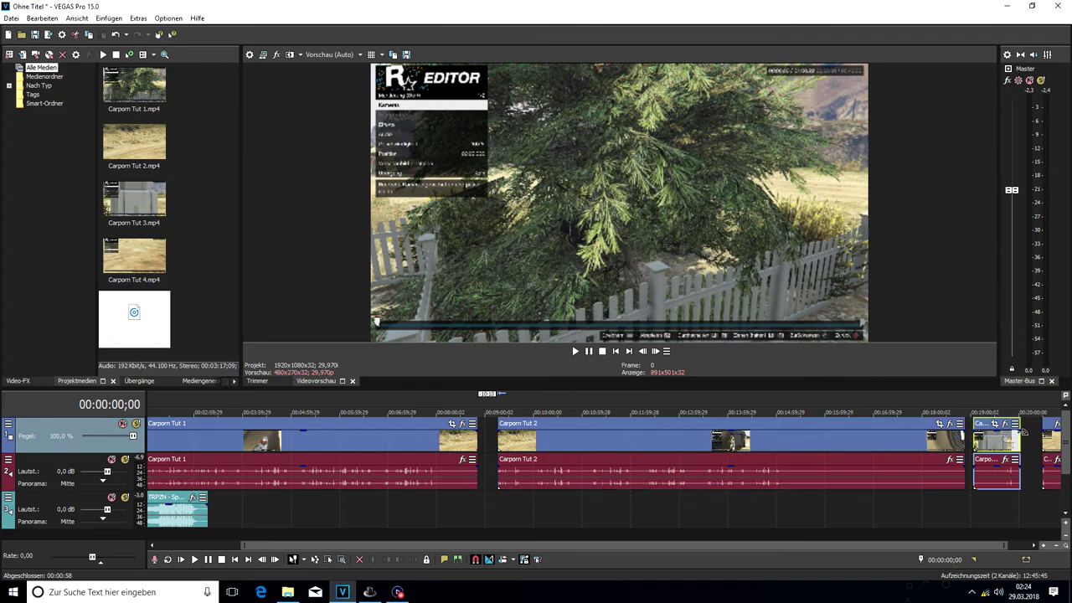
scroll(888, 444, down, 1)
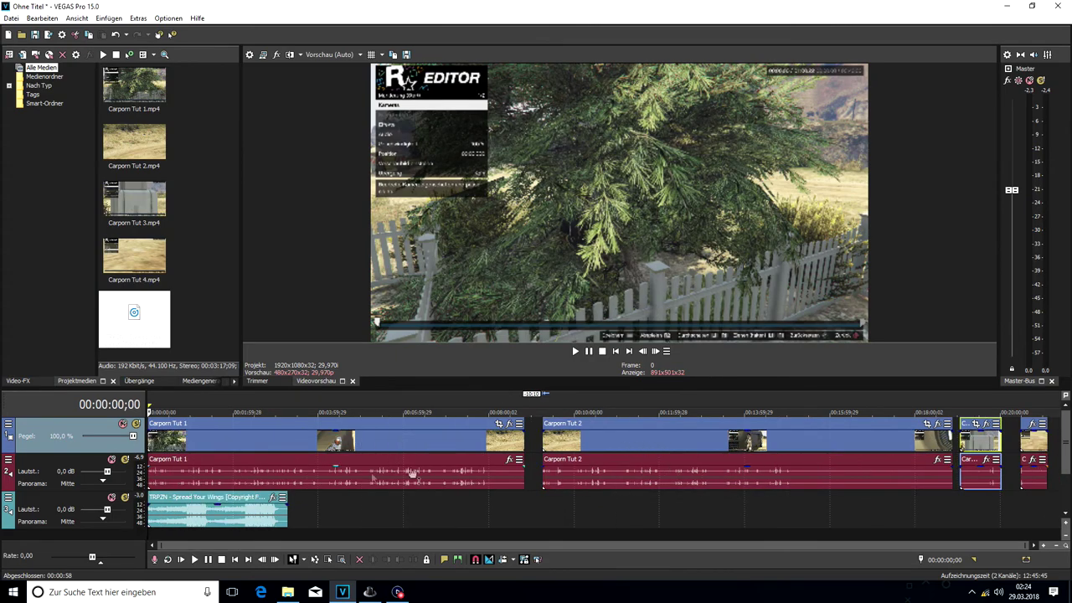
Step: Select the TRPZN - Spread Your Wings music clip and move the playhead further along it
click(166, 515)
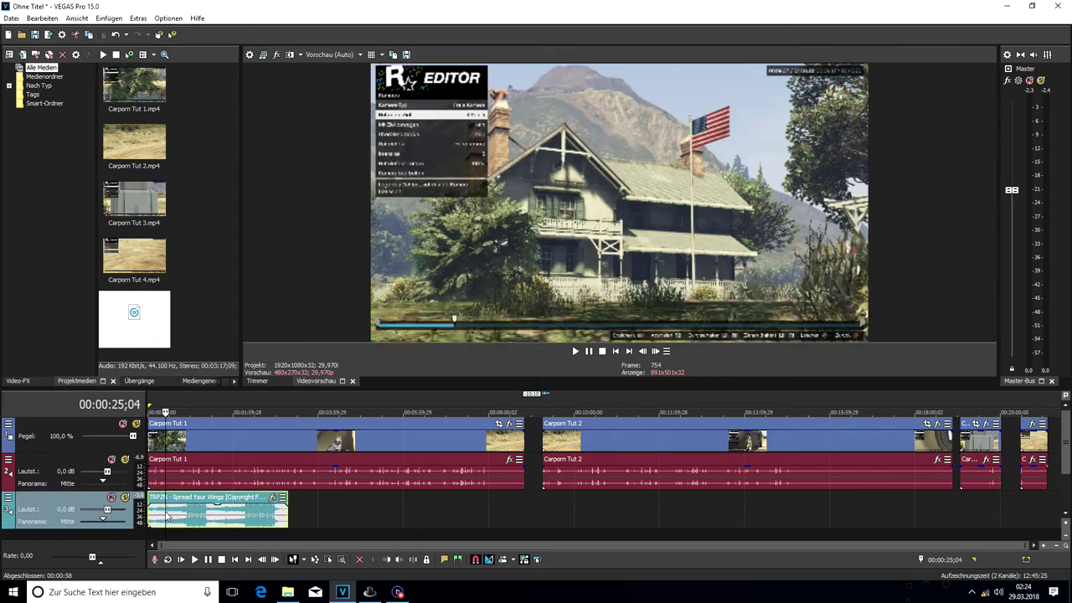
click(242, 512)
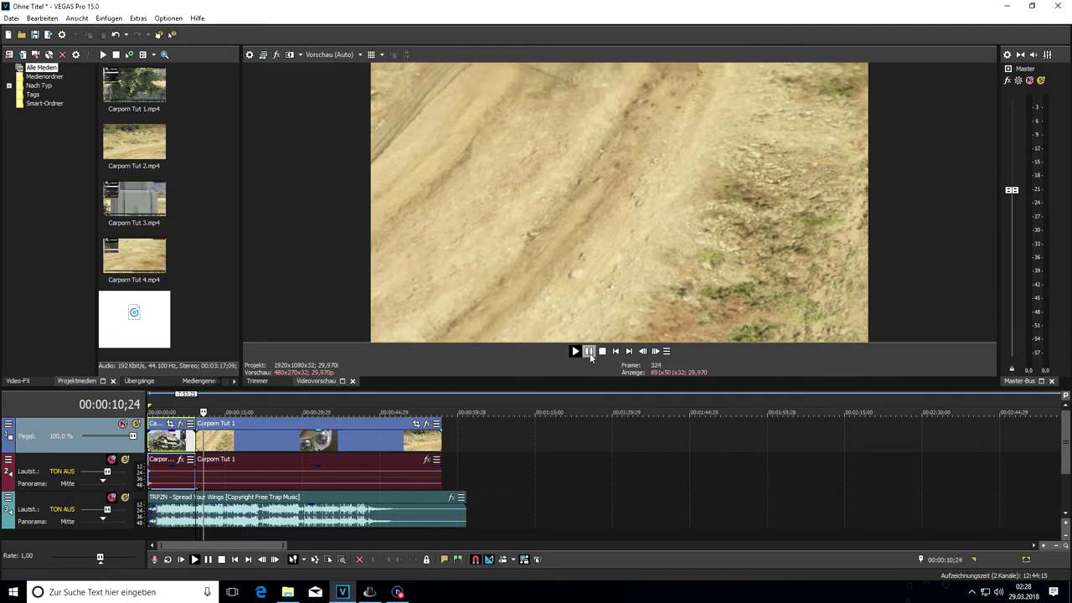
Step: Pause playback and trim the start of the second Carporn Tut 1 clip to 00:00:11;20
click(589, 354)
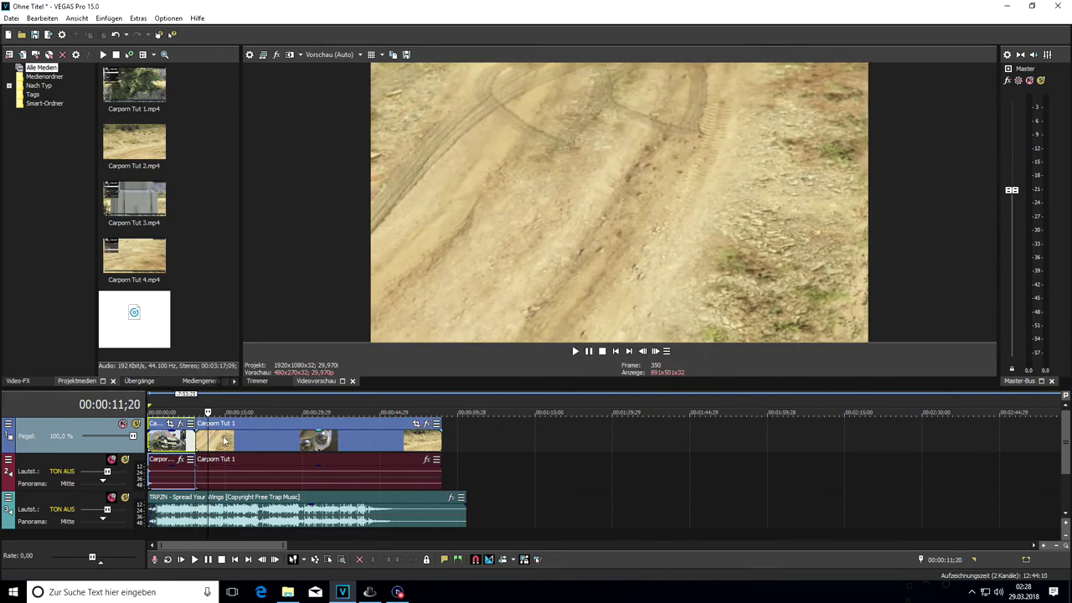
drag(197, 441, 208, 441)
Step: Split the trimmed Carporn Tut 1 clip at 00:00:19;14 and move its front piece directly against the first clip
click(575, 352)
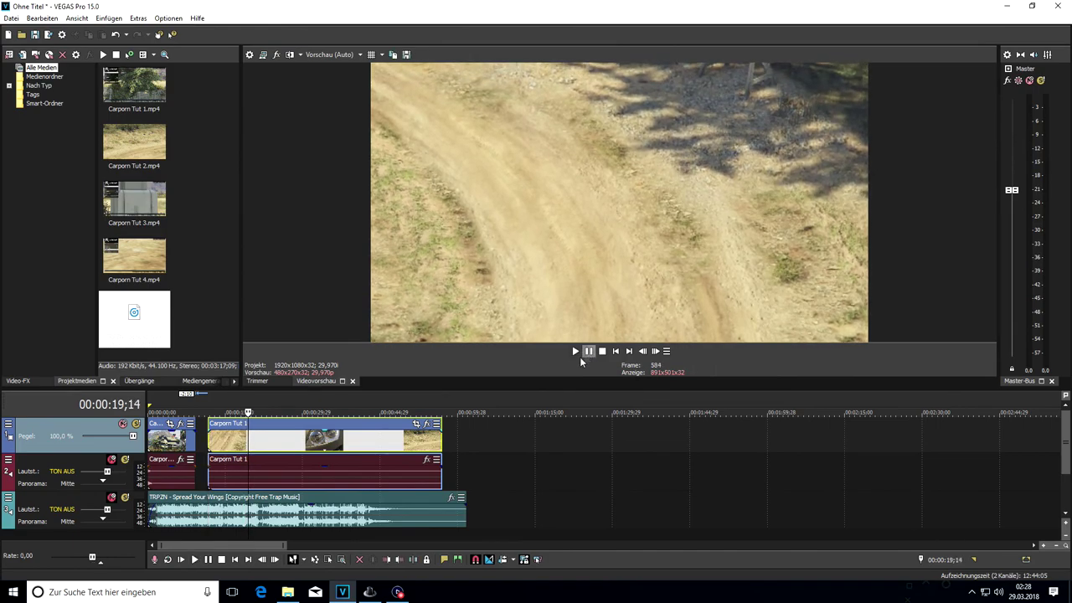
key(s)
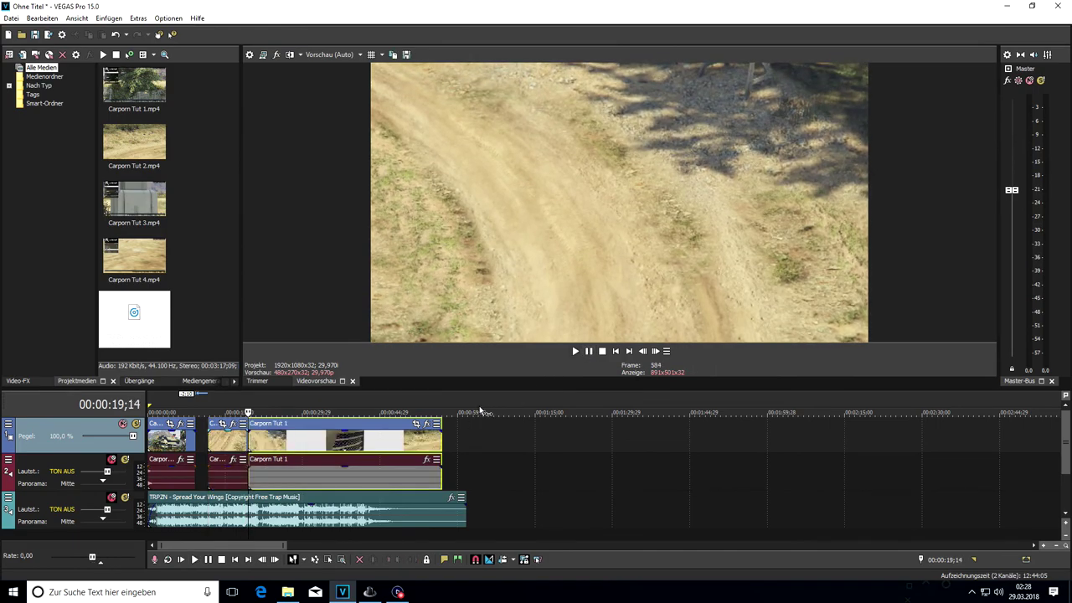
drag(236, 444, 226, 446)
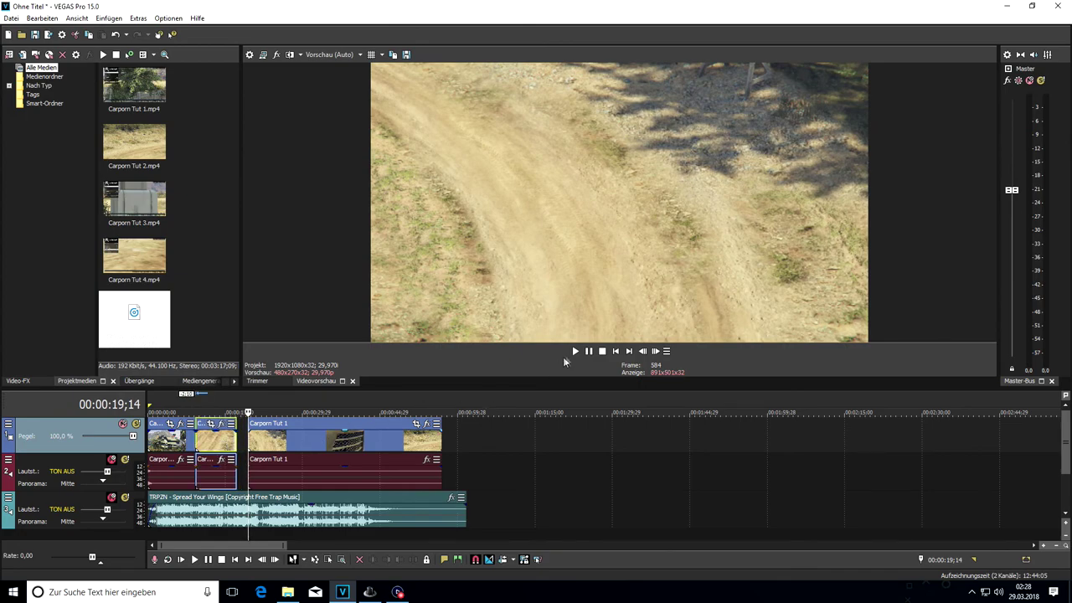
click(576, 351)
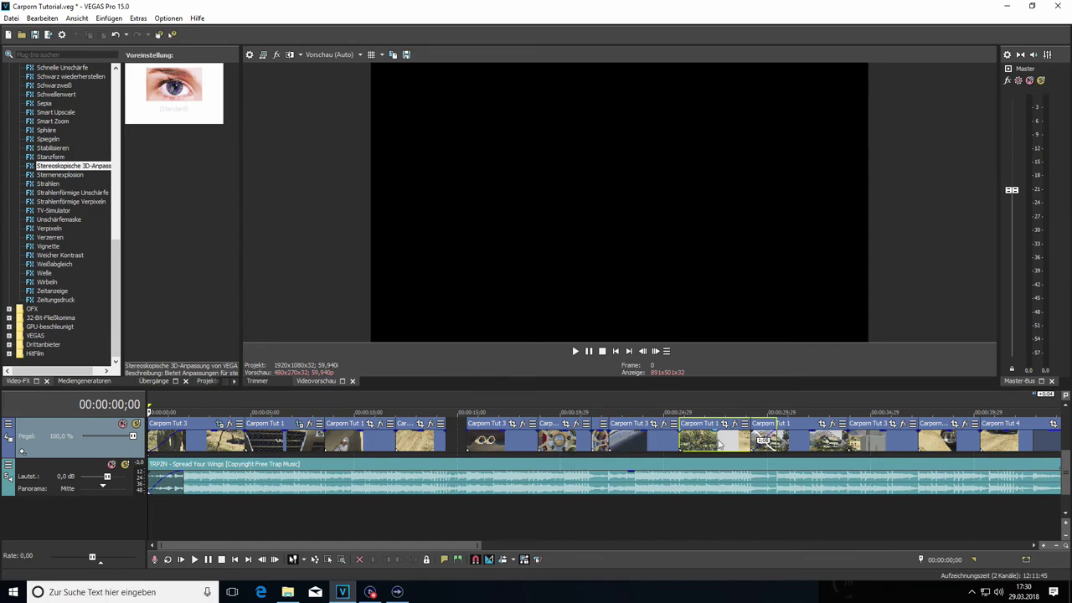
Step: Play back the edit from the start of the Carporn Tut 3 clip at 00:00:22;09 into the Carporn Tut 4 clip
scroll(783, 450, down, 2)
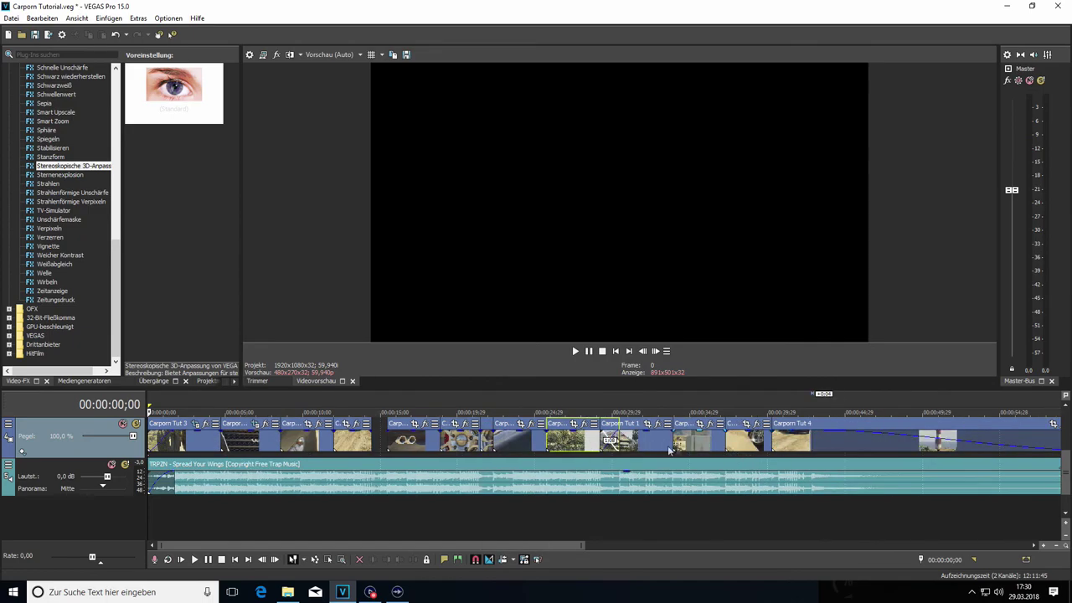
click(493, 437)
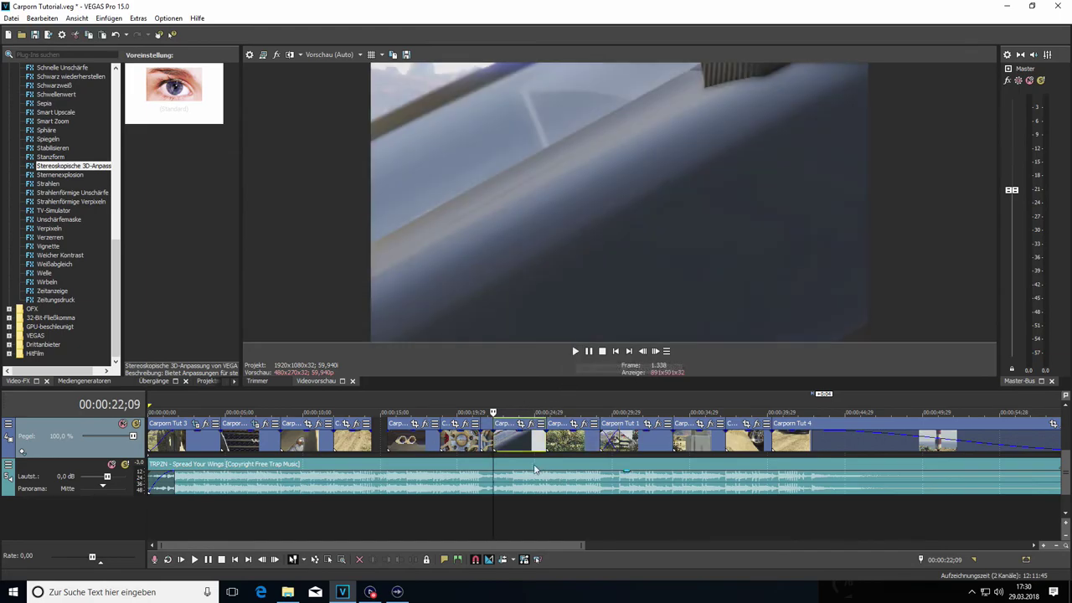
scroll(499, 484, up, 2)
scroll(498, 484, up, 2)
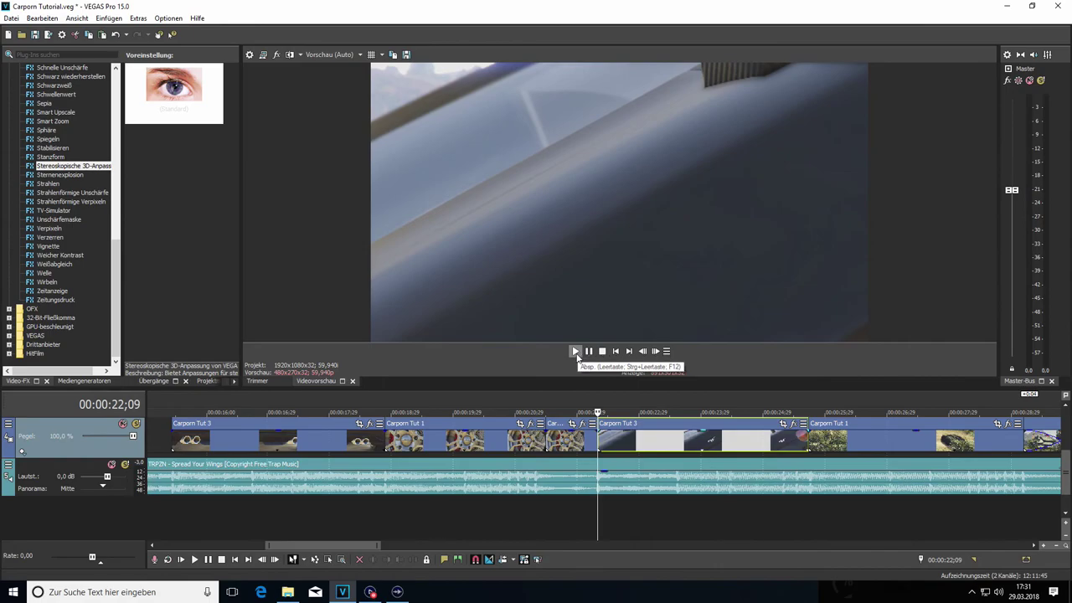
click(576, 352)
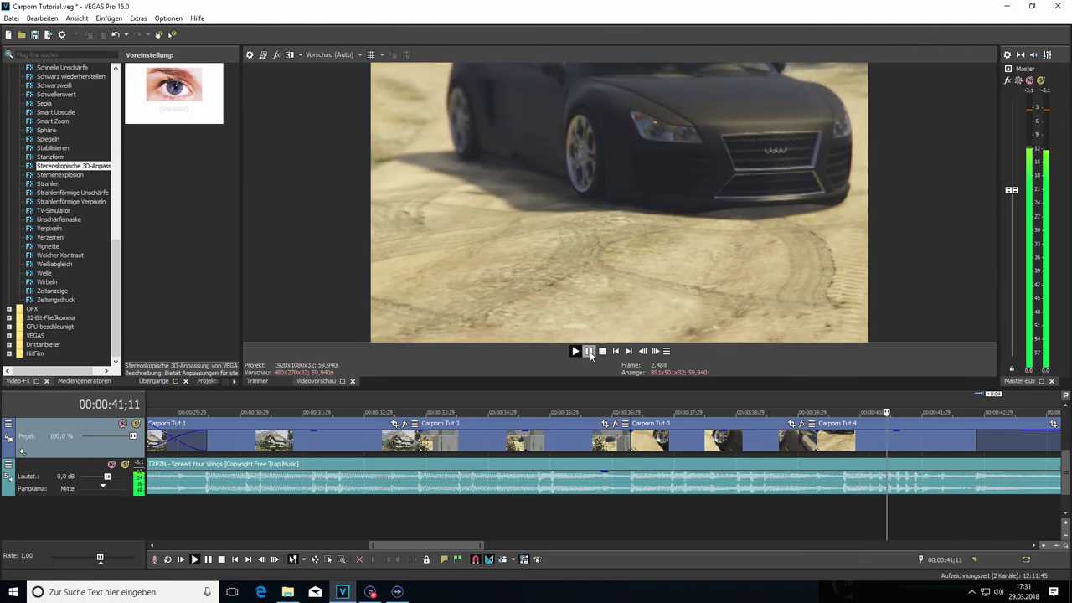
click(589, 351)
scroll(449, 440, down, 4)
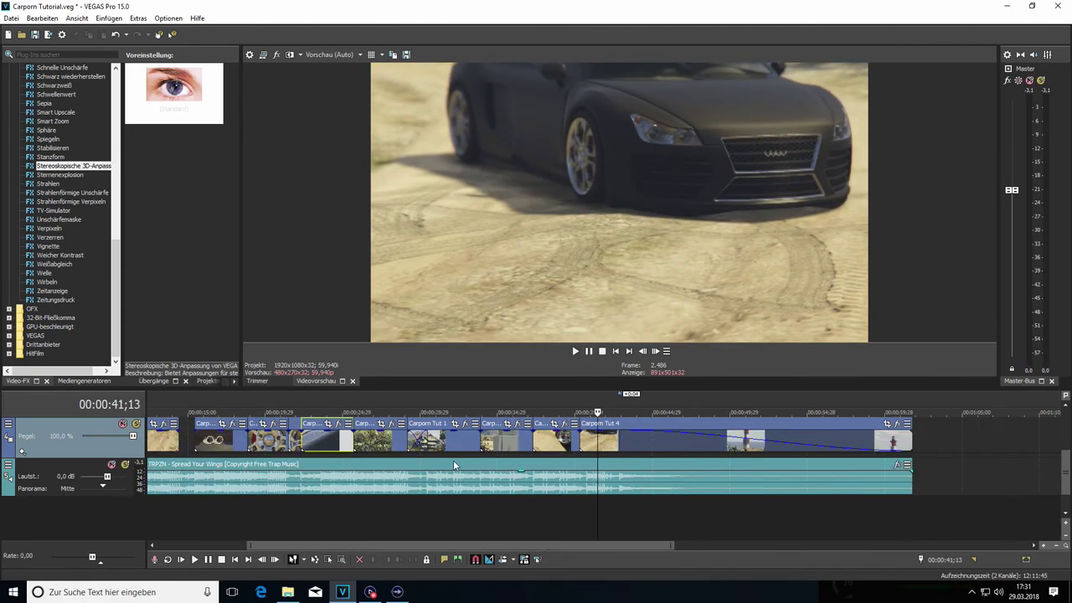
Step: Examine how the clip cuts at 00:00:08;17 and 00:00:12;00 line up with the beats in the music waveform
key(Home)
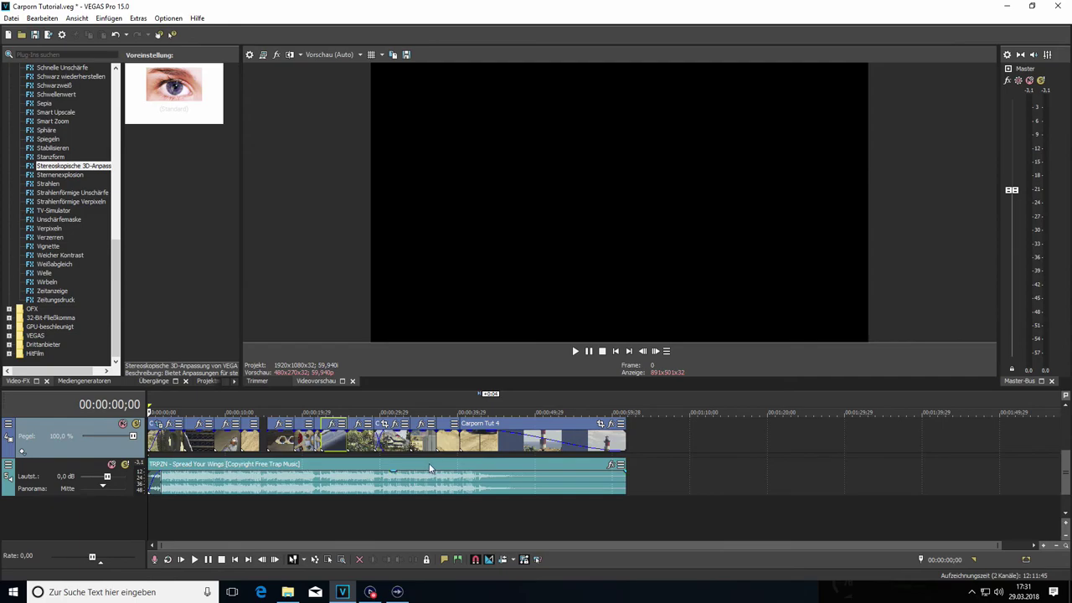
scroll(430, 469, up, 2)
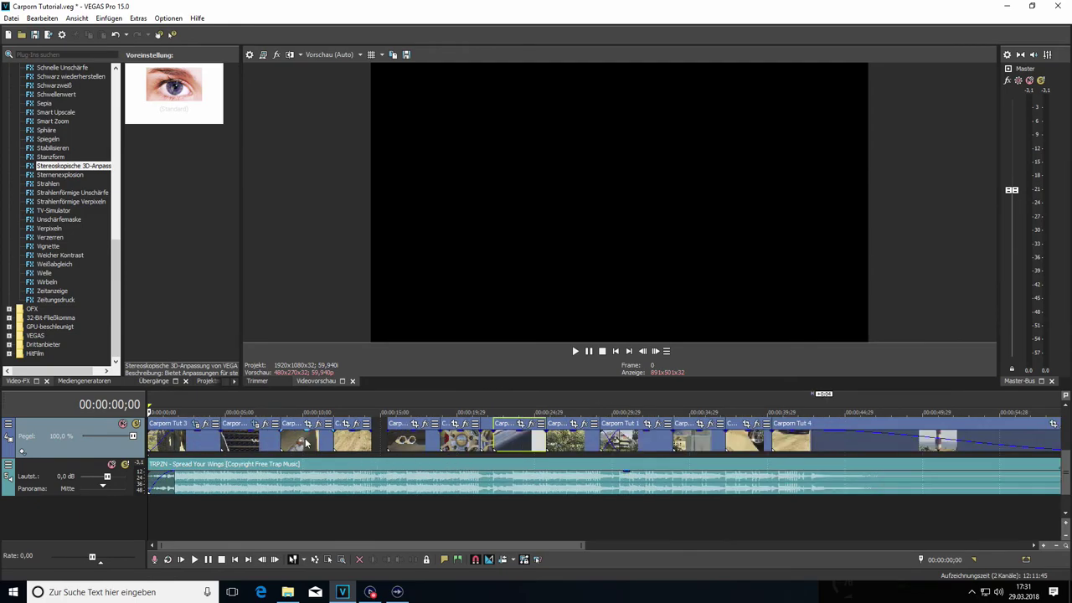
click(307, 442)
click(353, 443)
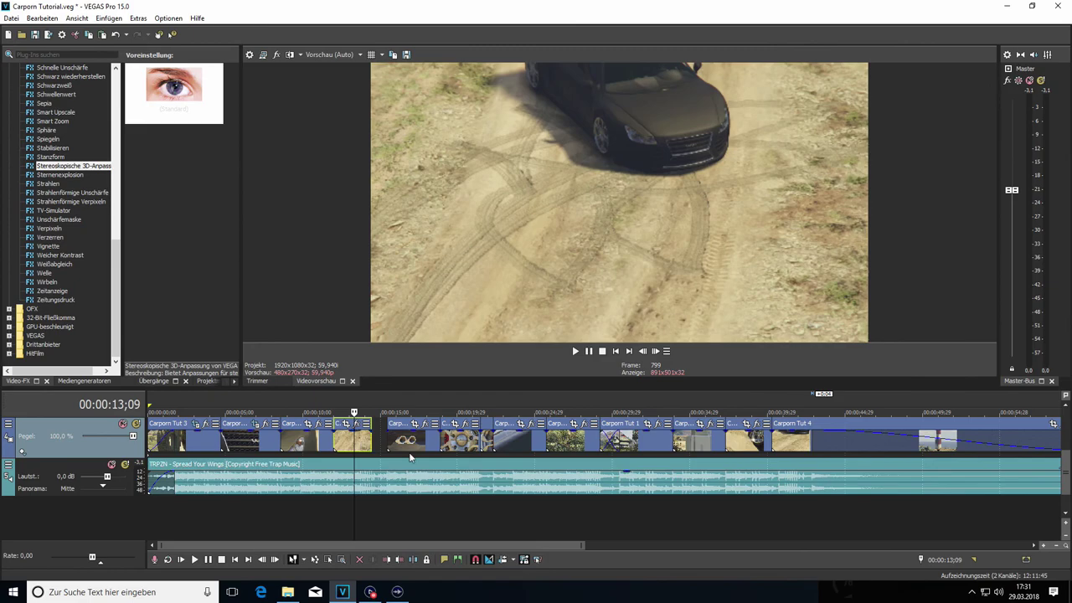
scroll(387, 474, up, 3)
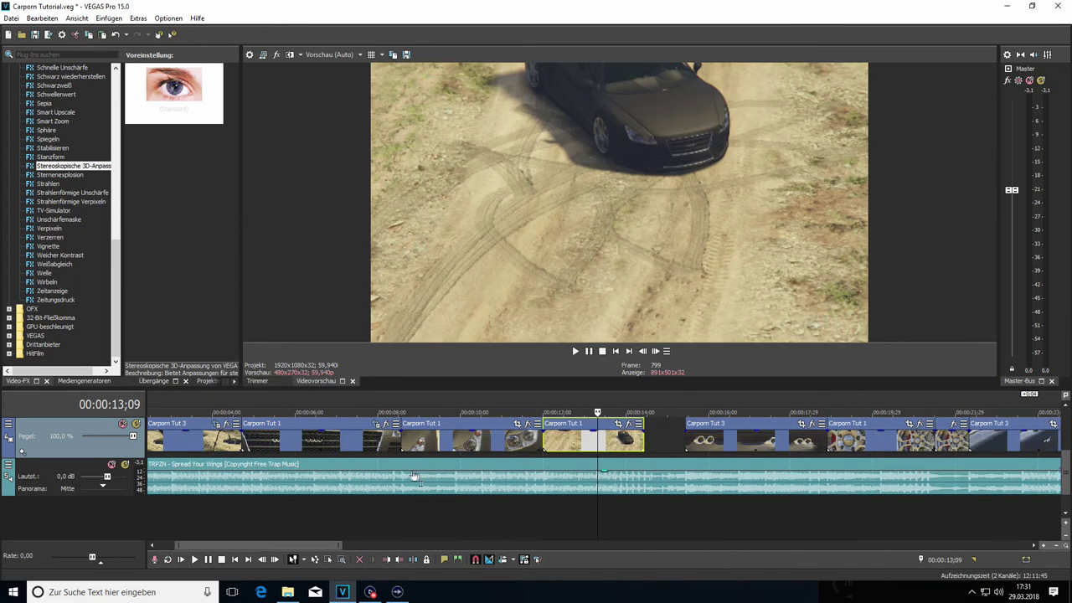
click(403, 444)
scroll(403, 444, up, 2)
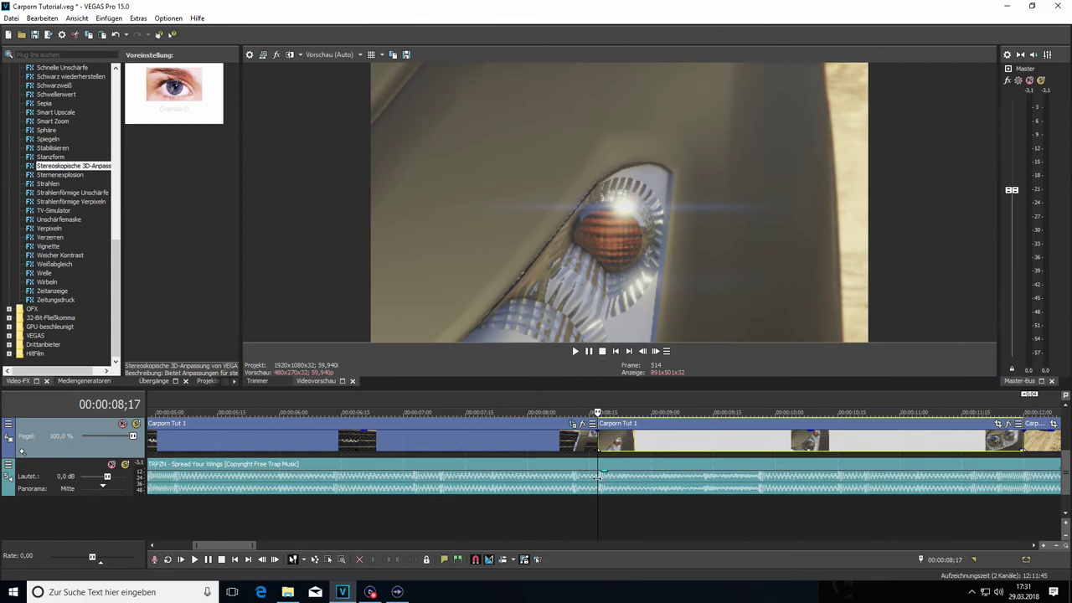
scroll(598, 462, down, 3)
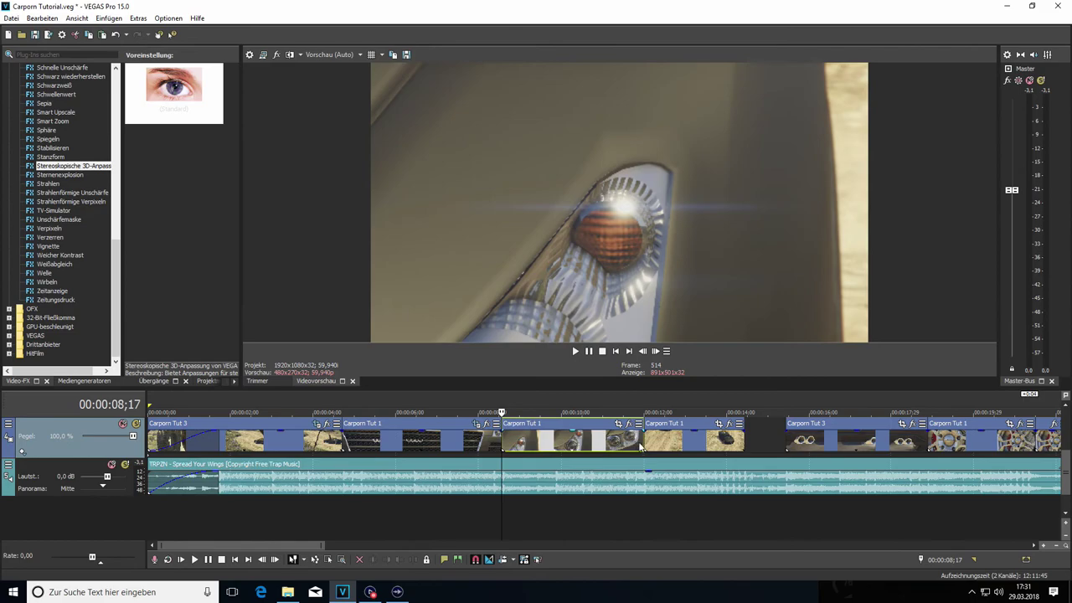
click(644, 444)
scroll(641, 448, up, 5)
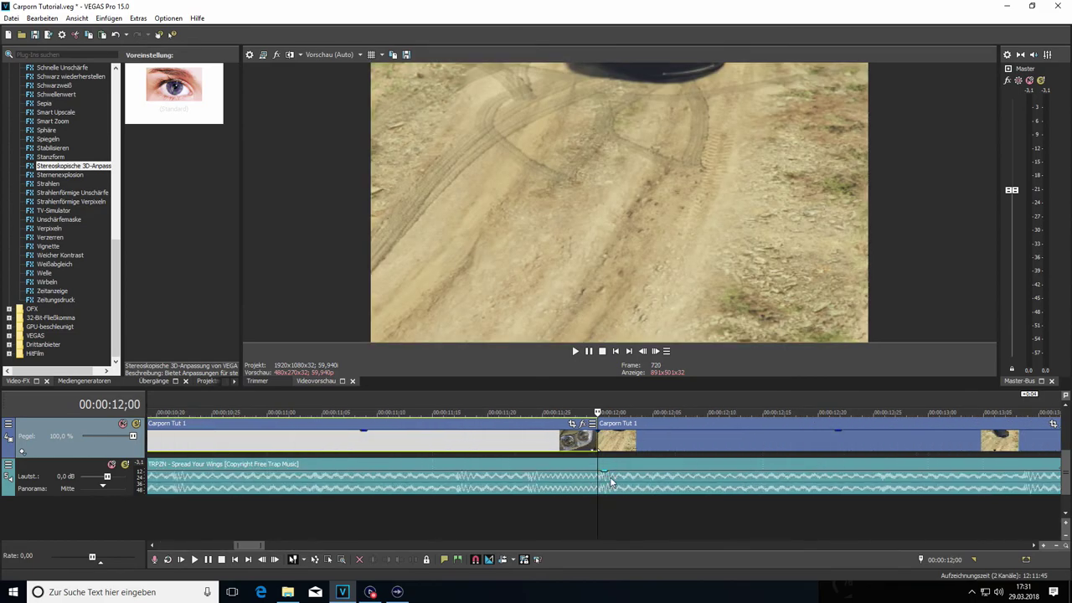
scroll(610, 475, down, 4)
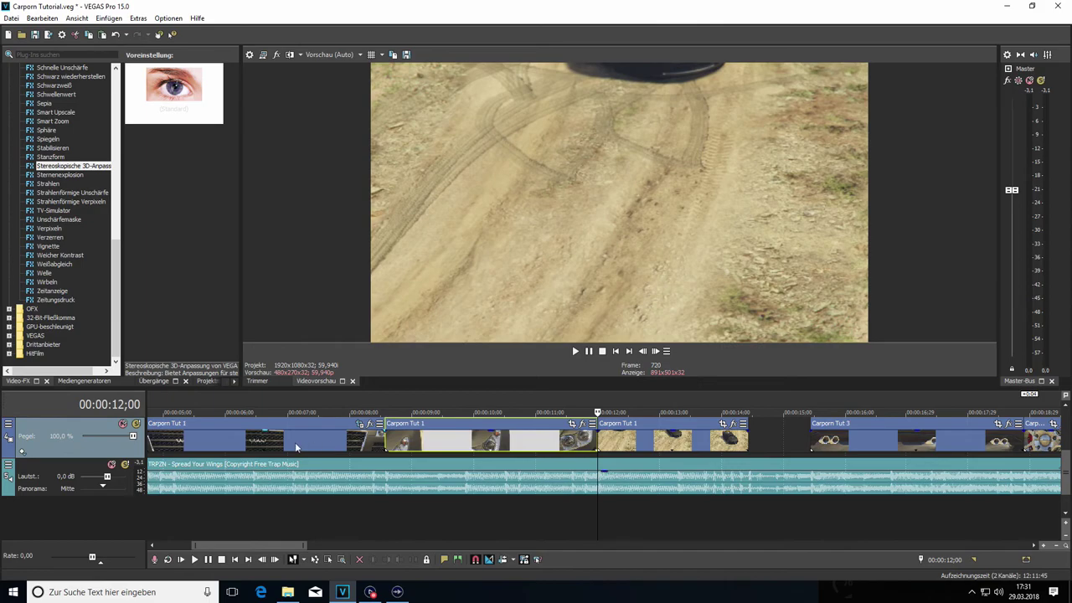
Step: Play the section from the middle of the second clip into the empty gap before Carporn Tut 3, pausing at 00:00:15;05
click(260, 442)
click(574, 351)
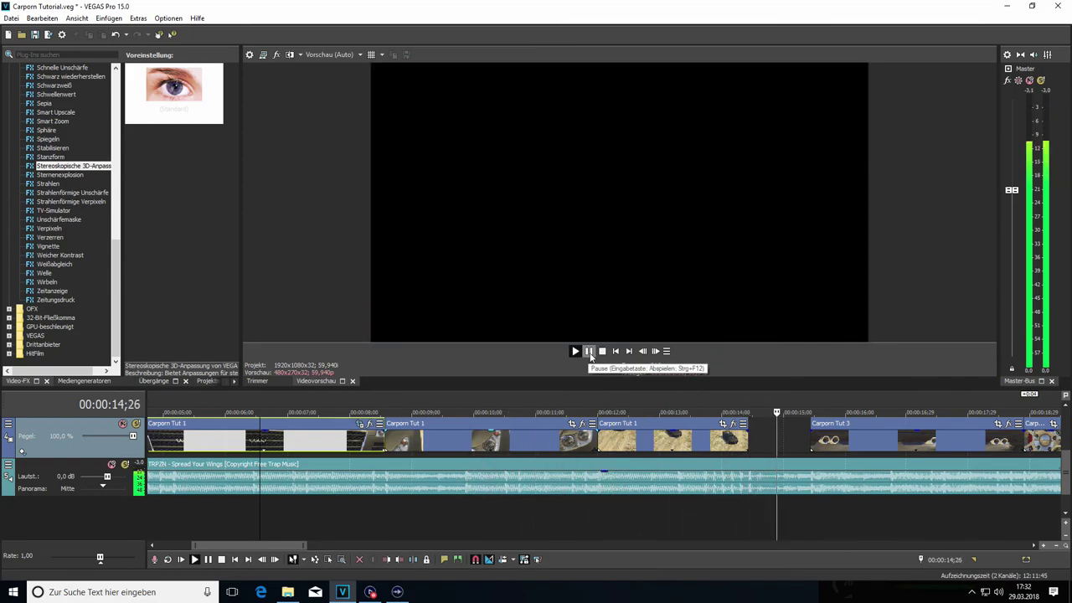
click(589, 351)
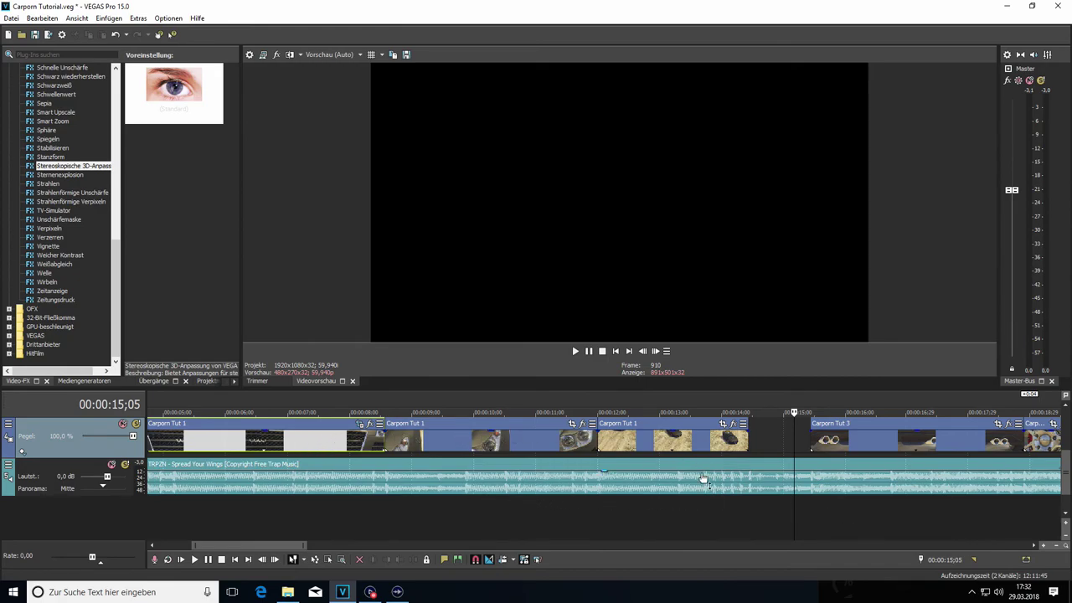
scroll(707, 490, down, 5)
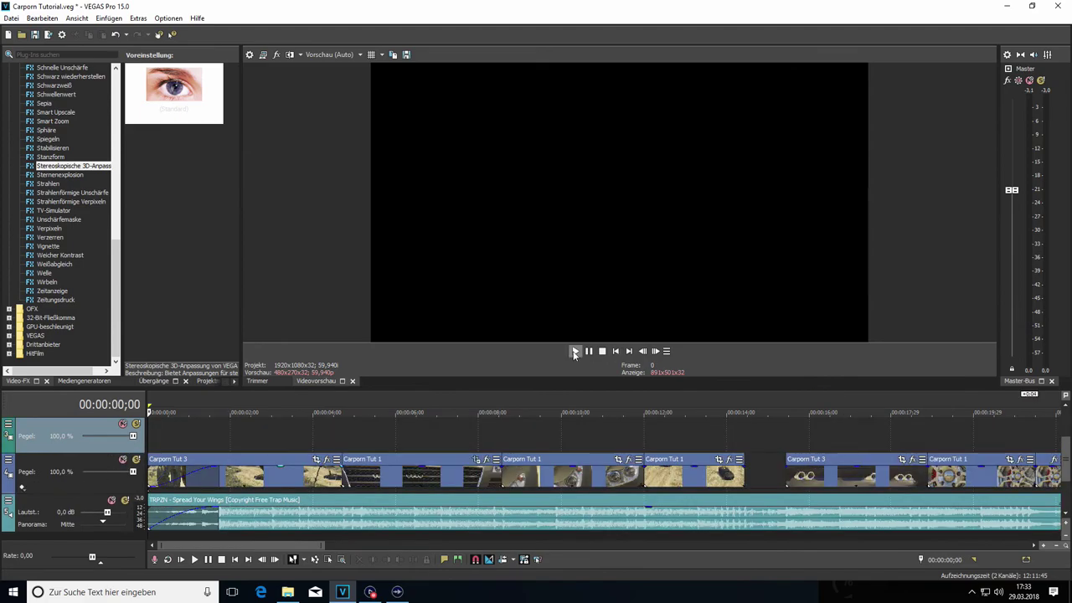
Step: Play the opening Carporn Tut 3 clip from the start, pause it, and place the playhead at 00:00:02;28
click(574, 352)
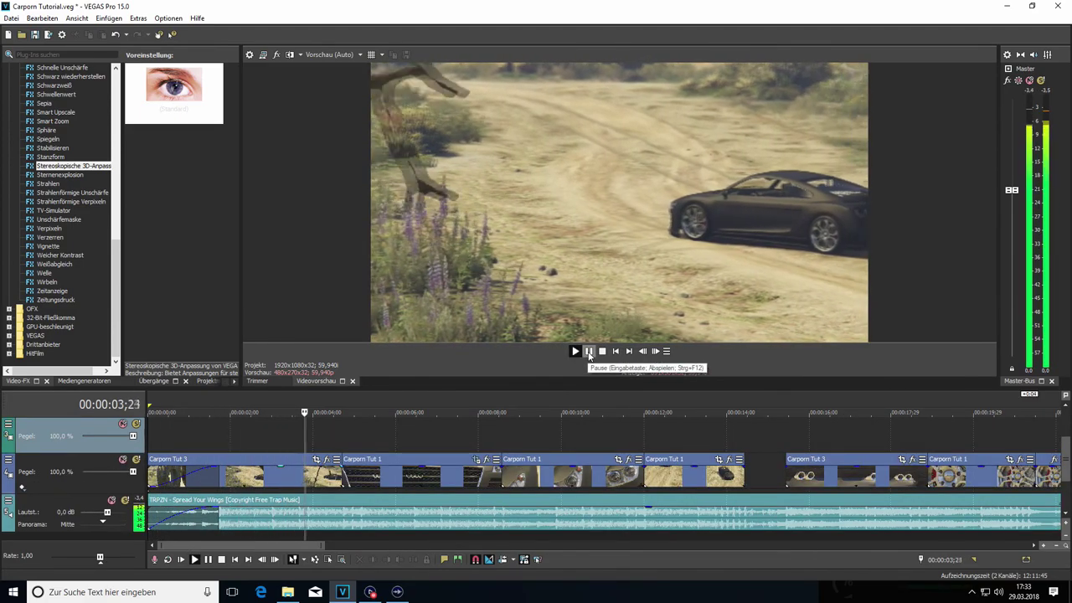
click(590, 352)
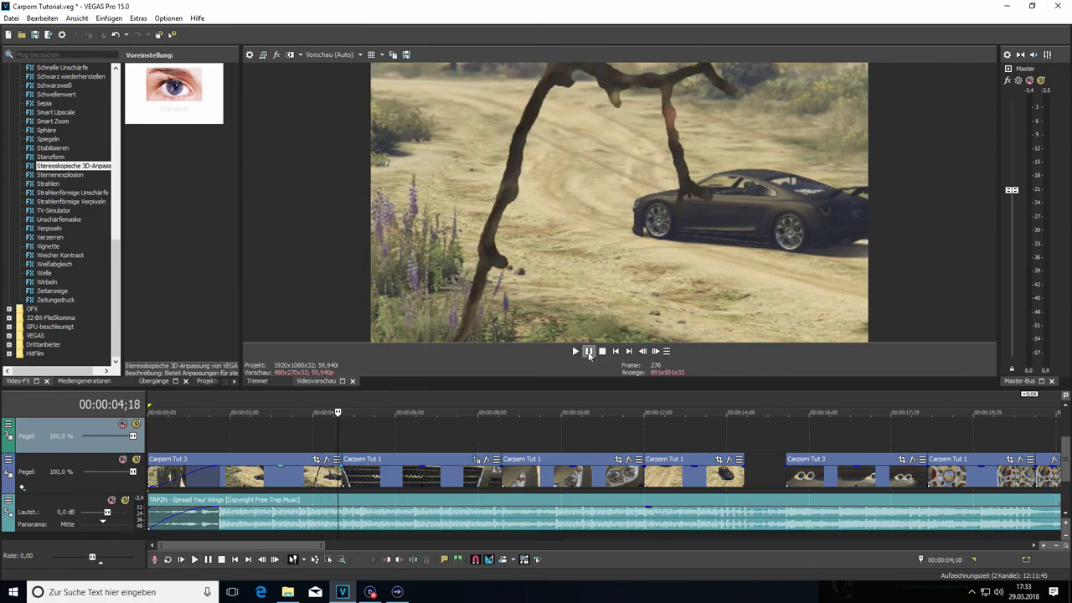
click(269, 440)
scroll(284, 449, up, 4)
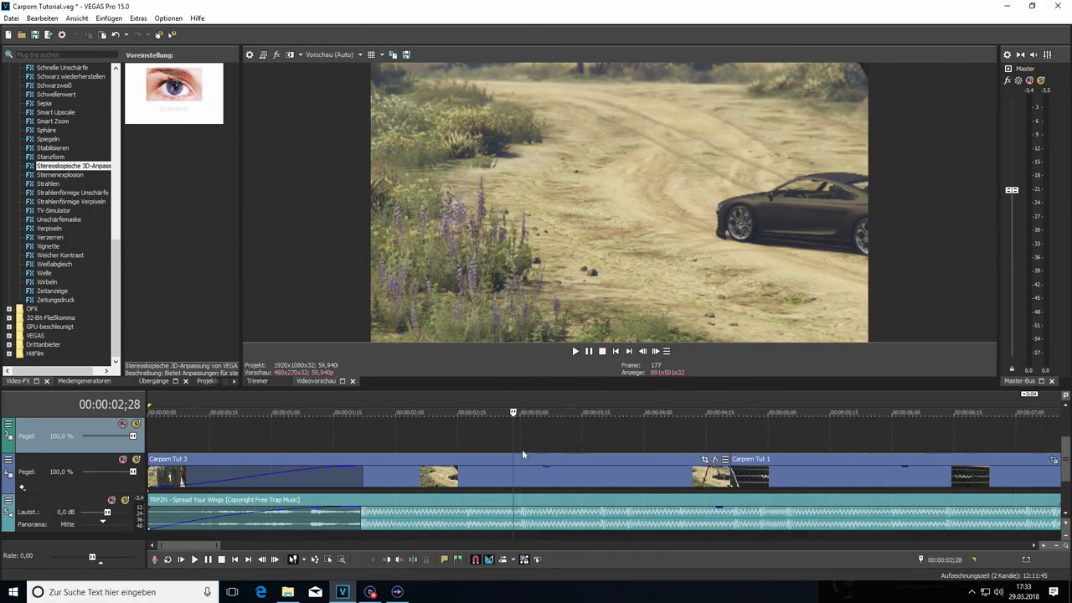
Step: Replay the opening clip from the end of its fade-in at 00:00:01;22 and place the playhead at 00:00:03;00
click(363, 433)
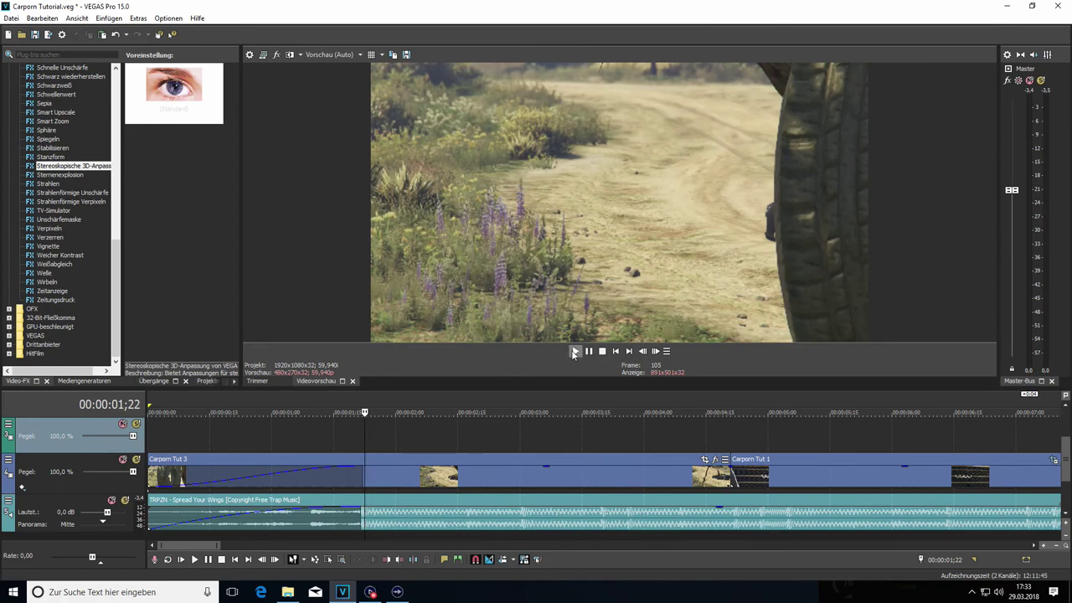
click(577, 351)
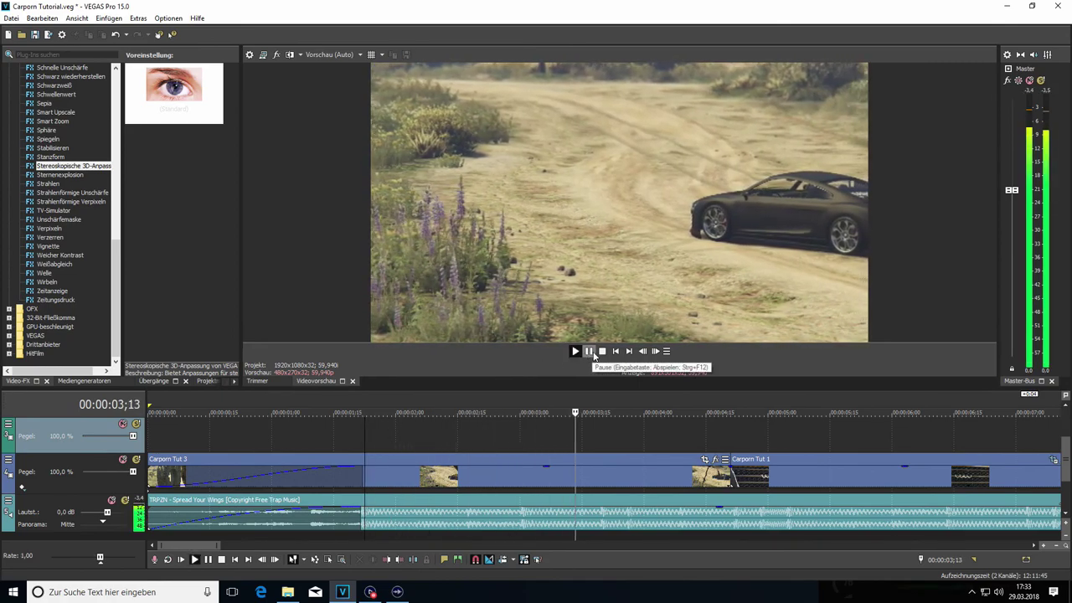
click(592, 352)
click(521, 442)
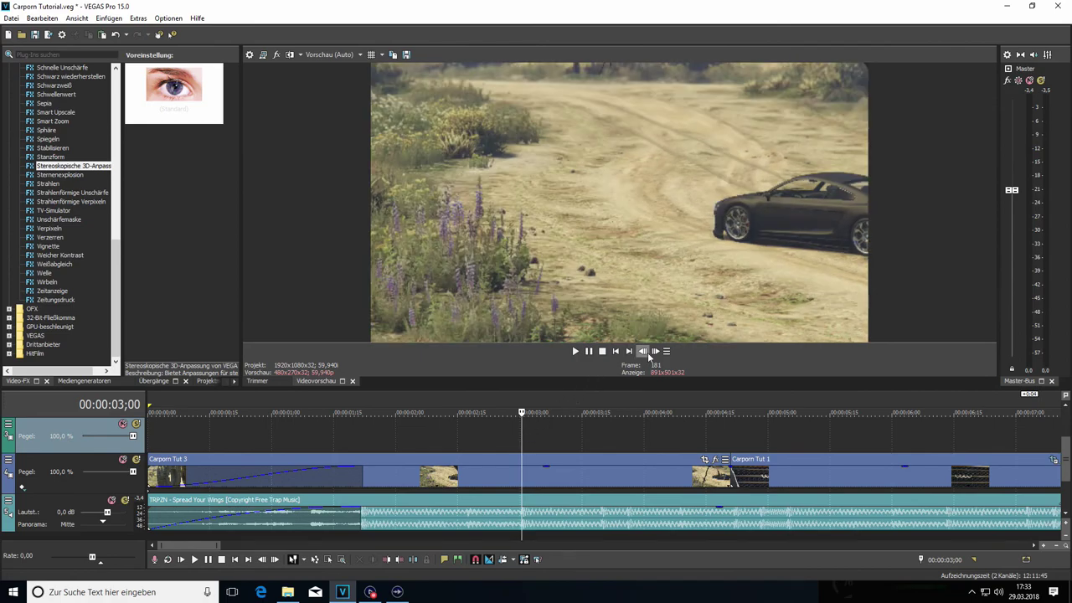
Step: Open Event Pan/Crop for the opening Carporn Tut 3 clip at frame 180, enable cursor synchronisation, and add a position keyframe there
click(642, 351)
scroll(533, 509, up, 3)
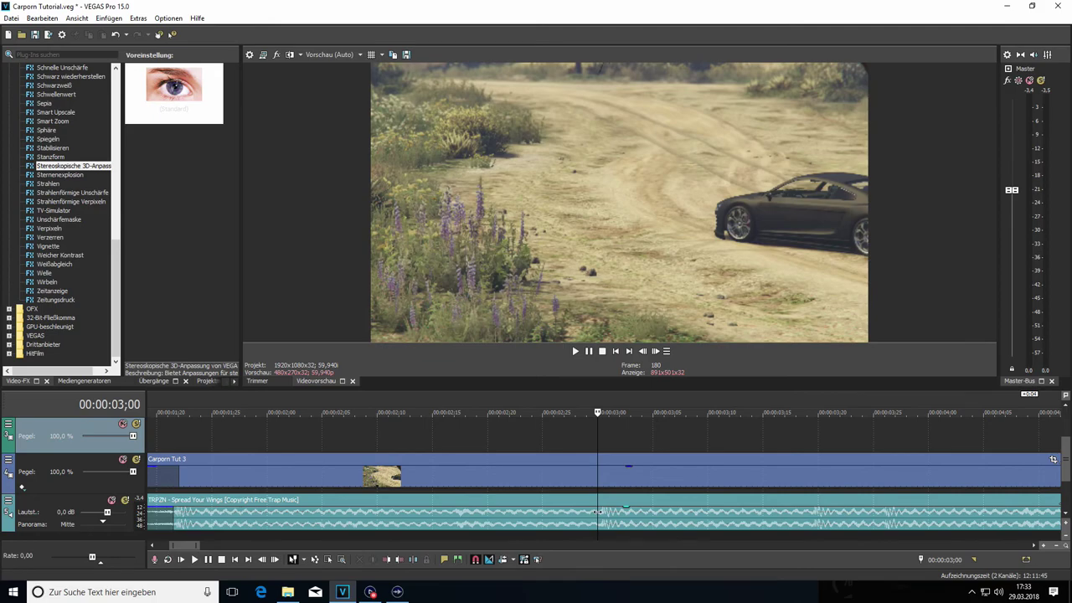
scroll(608, 467, down, 5)
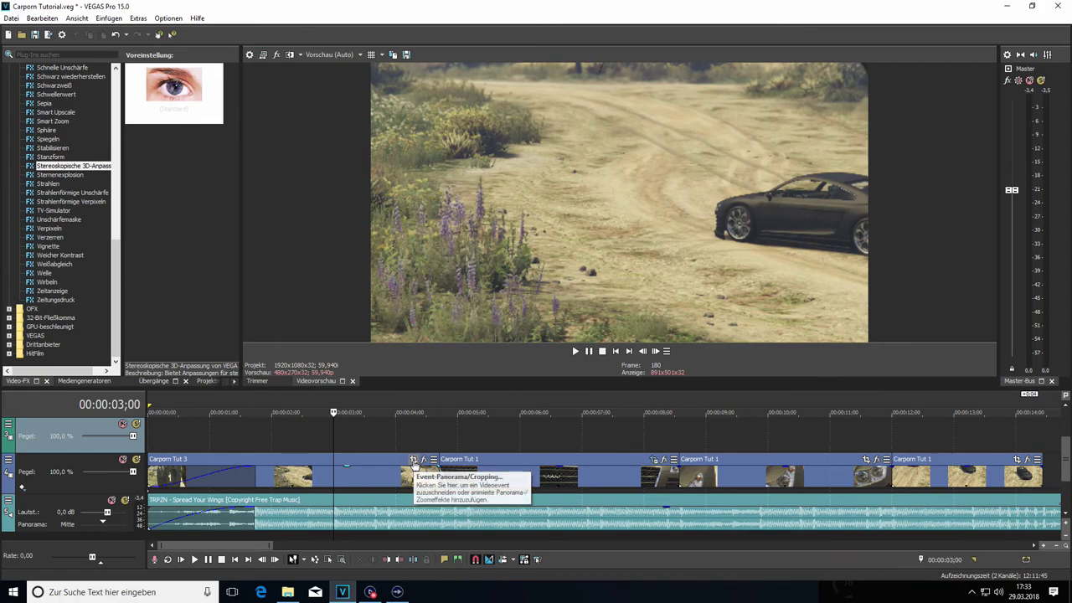
click(413, 460)
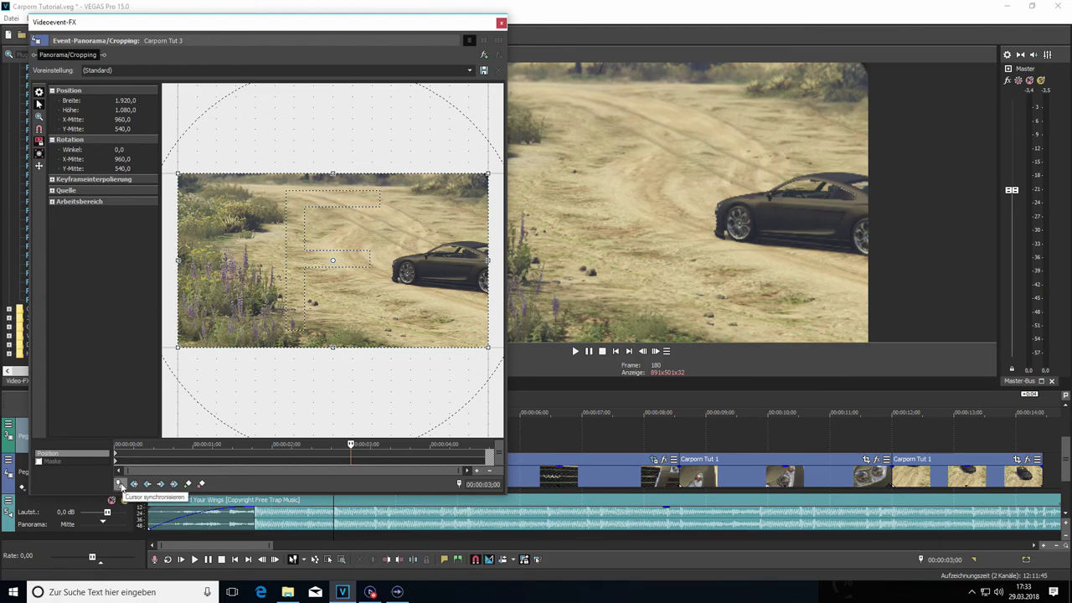
click(120, 484)
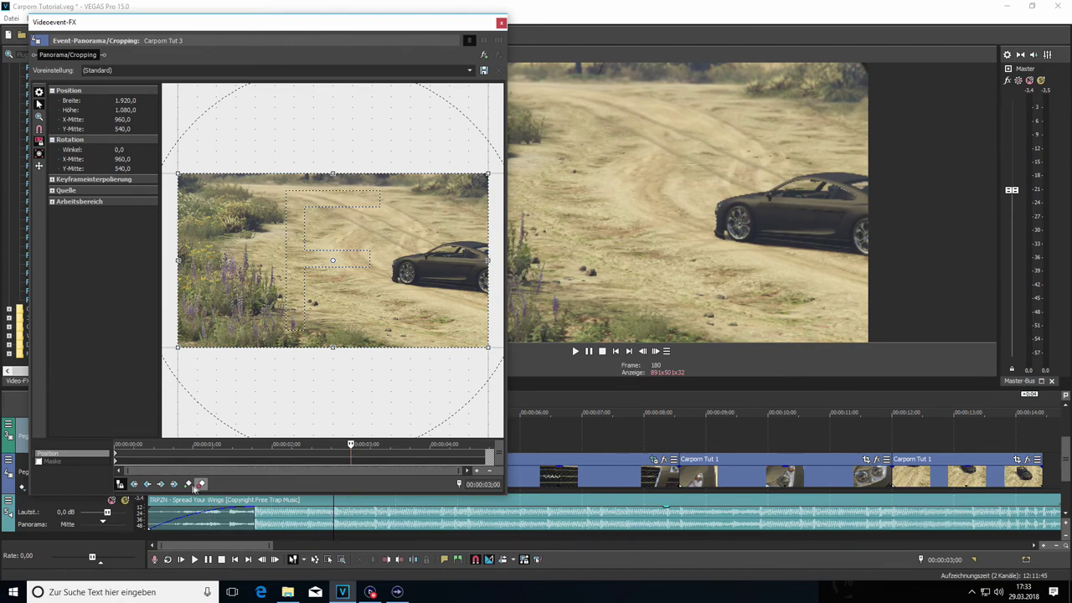
click(188, 485)
Step: Shrink the centred crop to 1.711,4 × 962,7 at frame 181 and restore the full-size crop at frame 183
click(655, 352)
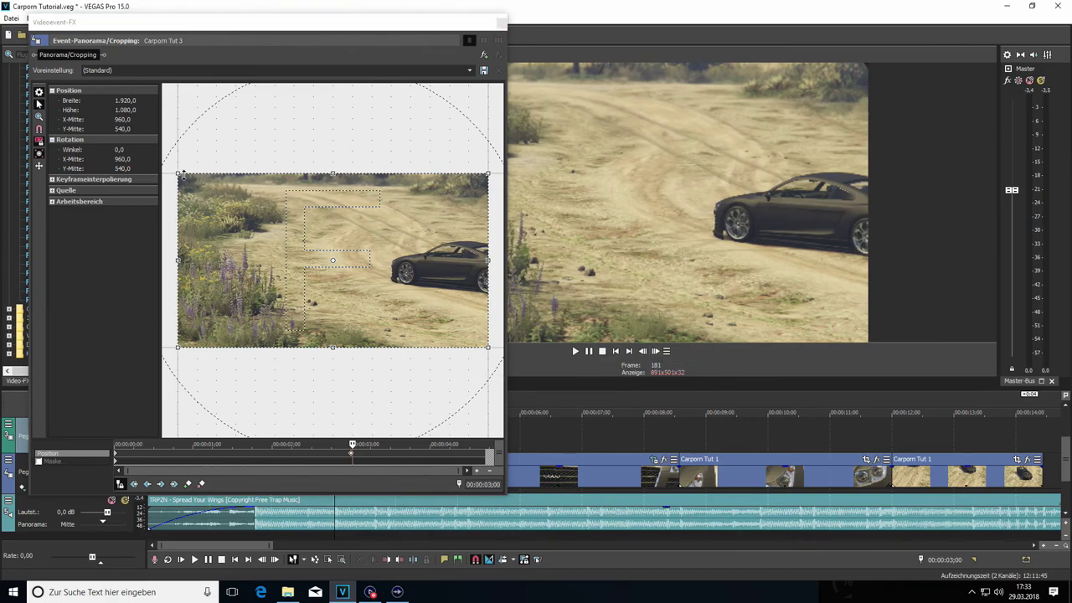
drag(176, 173, 186, 181)
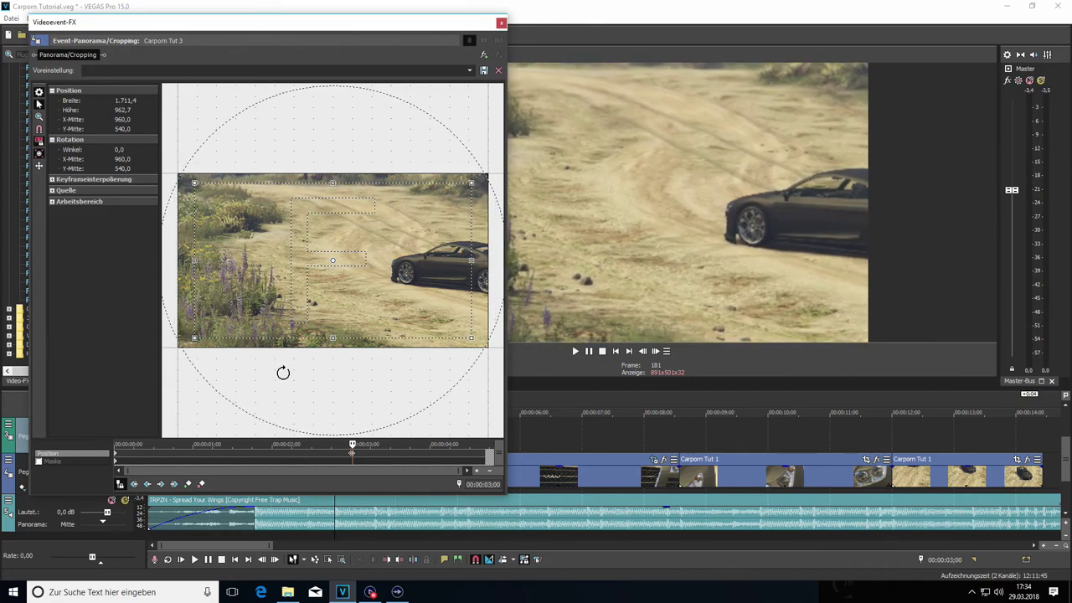
click(655, 351)
click(655, 351)
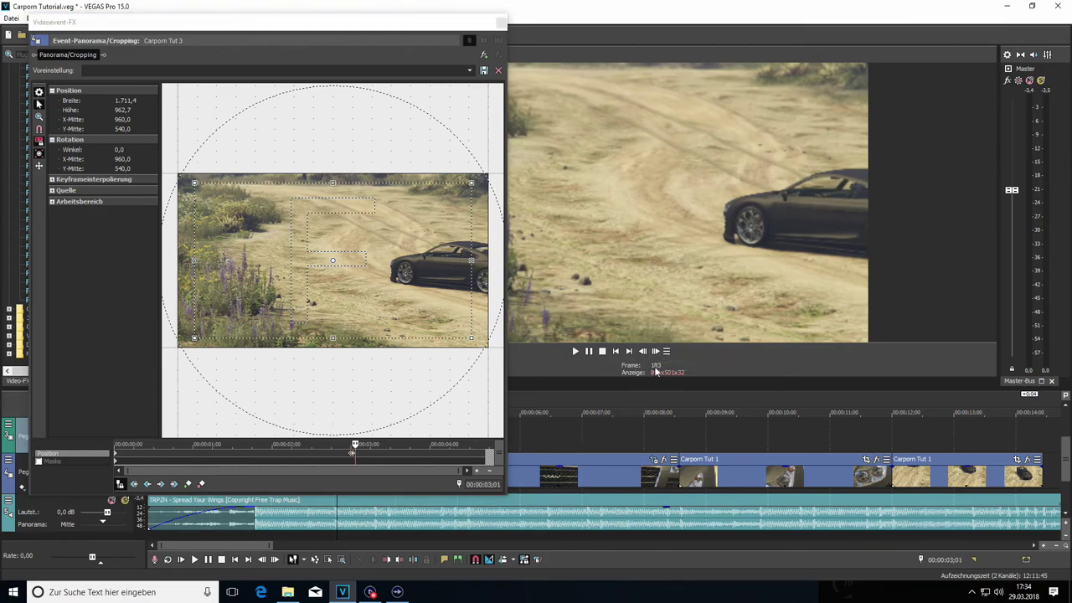
right_click(320, 285)
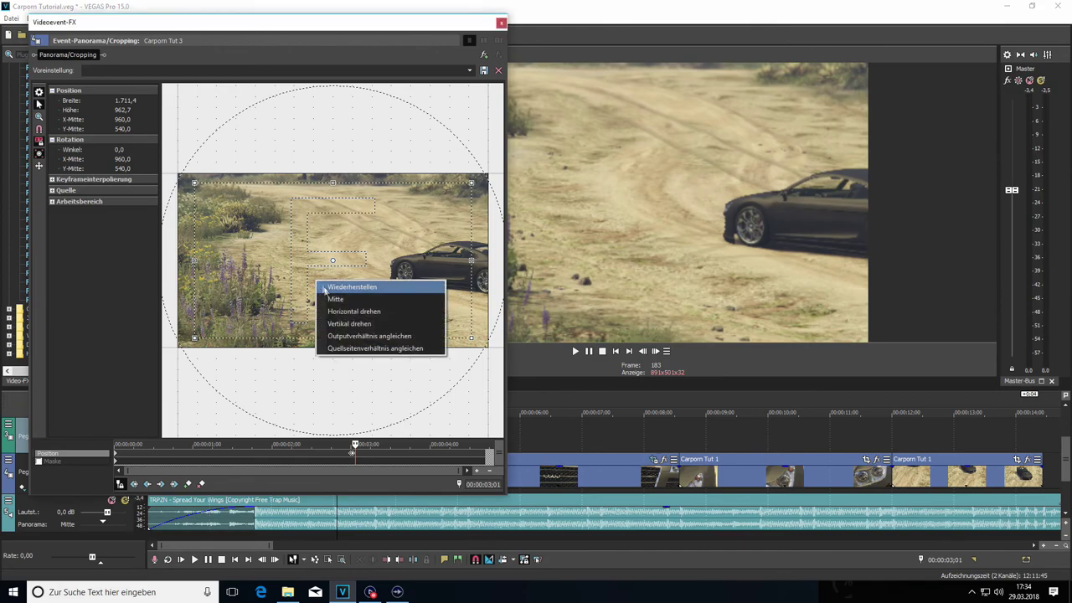
click(343, 287)
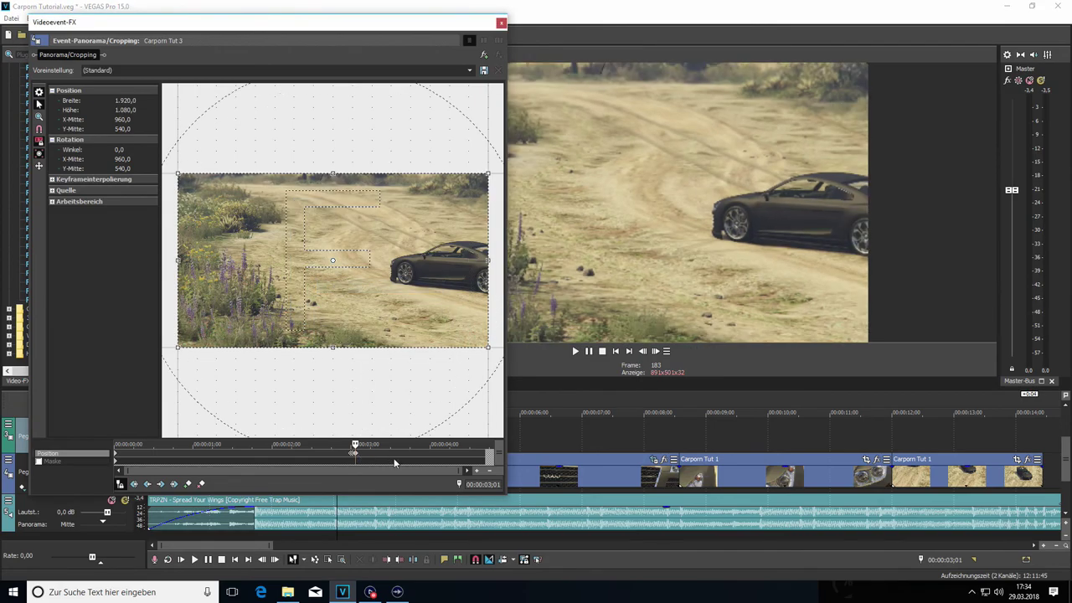
Step: Add a full-size crop keyframe on the next beat, at frame 218 around 00:00:03;19
click(375, 516)
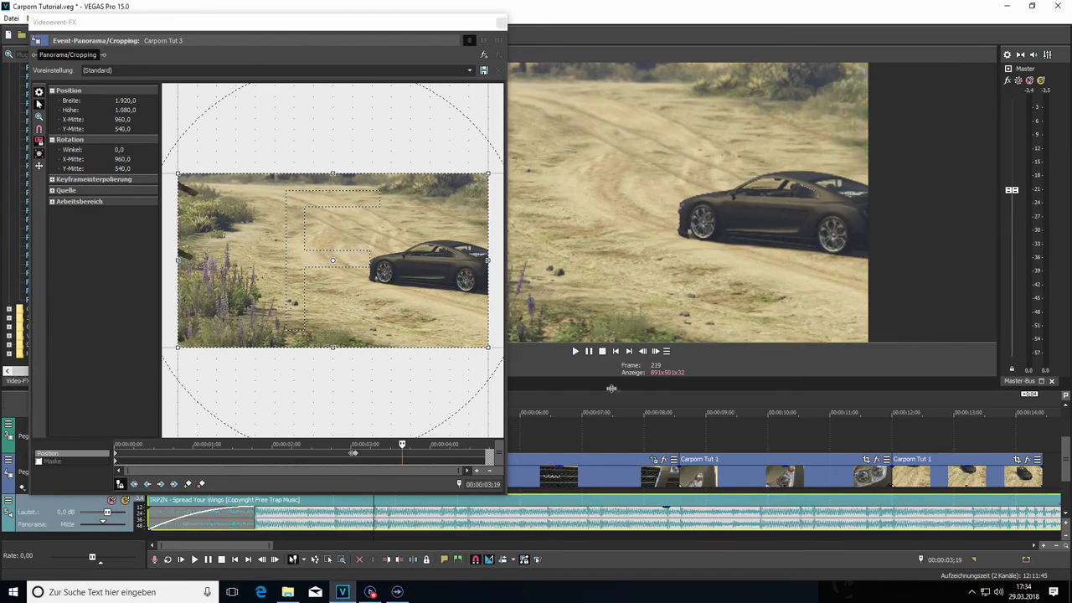
click(642, 351)
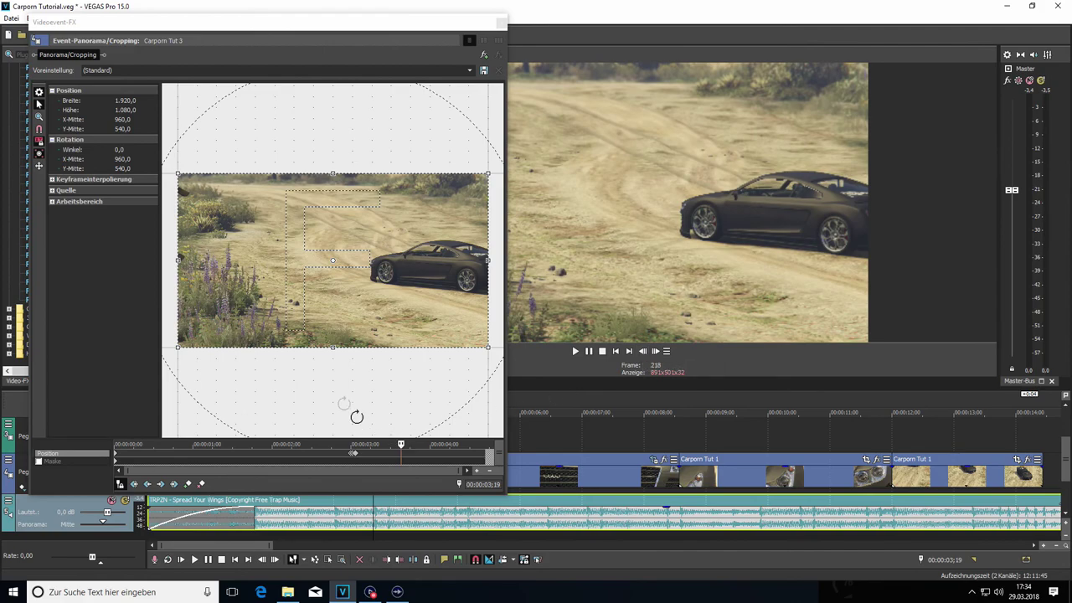
click(188, 484)
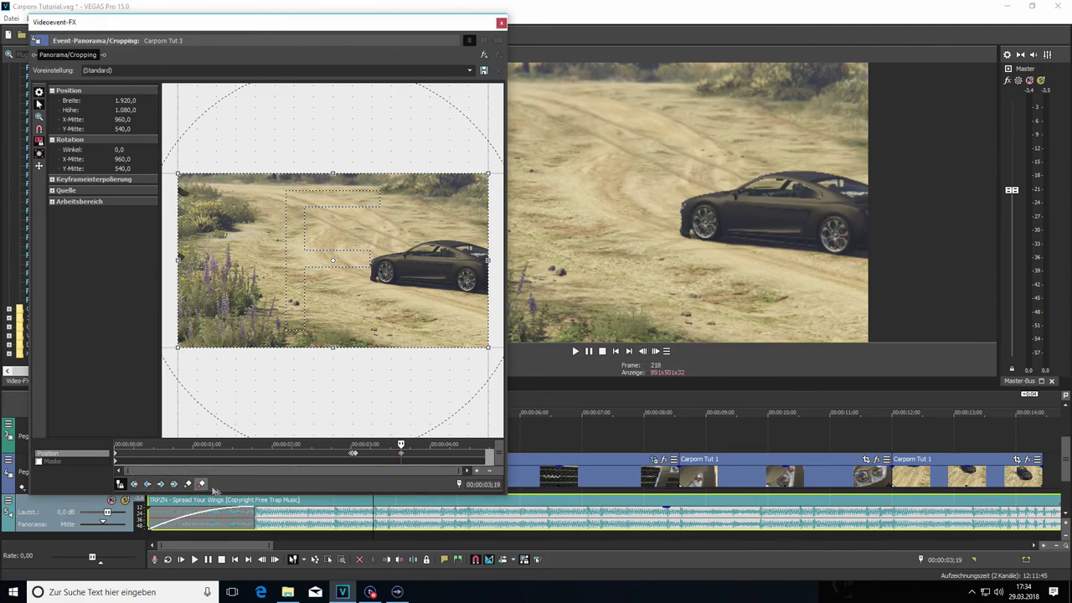
Step: Create the second zoom pulse by cropping to 1.711,4 × 962,7 at frame 219 and restoring the full-size crop at frame 221
click(642, 351)
drag(180, 173, 188, 180)
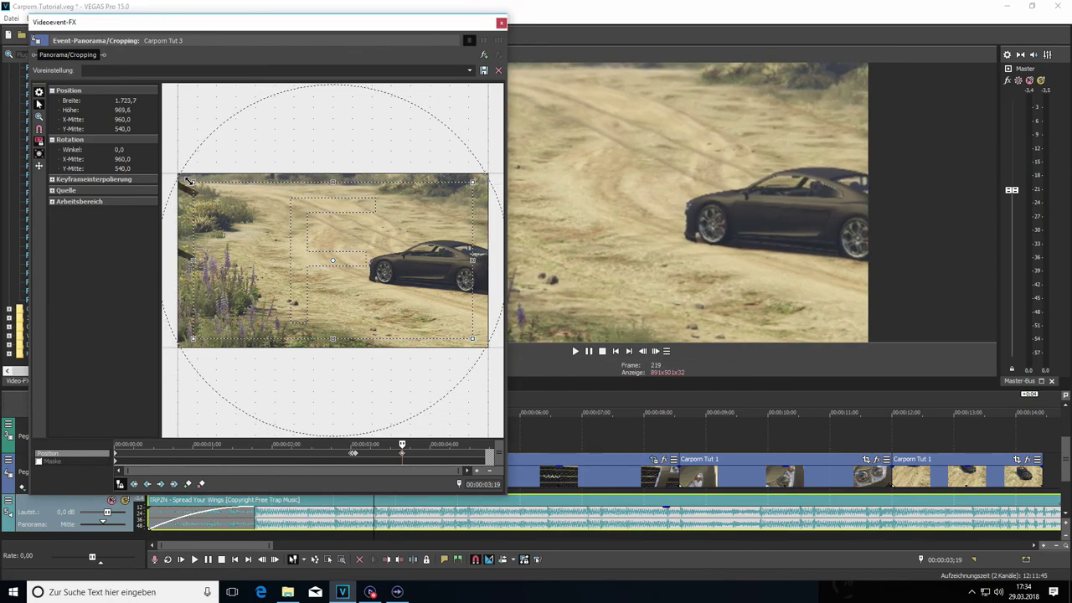
drag(189, 181, 191, 182)
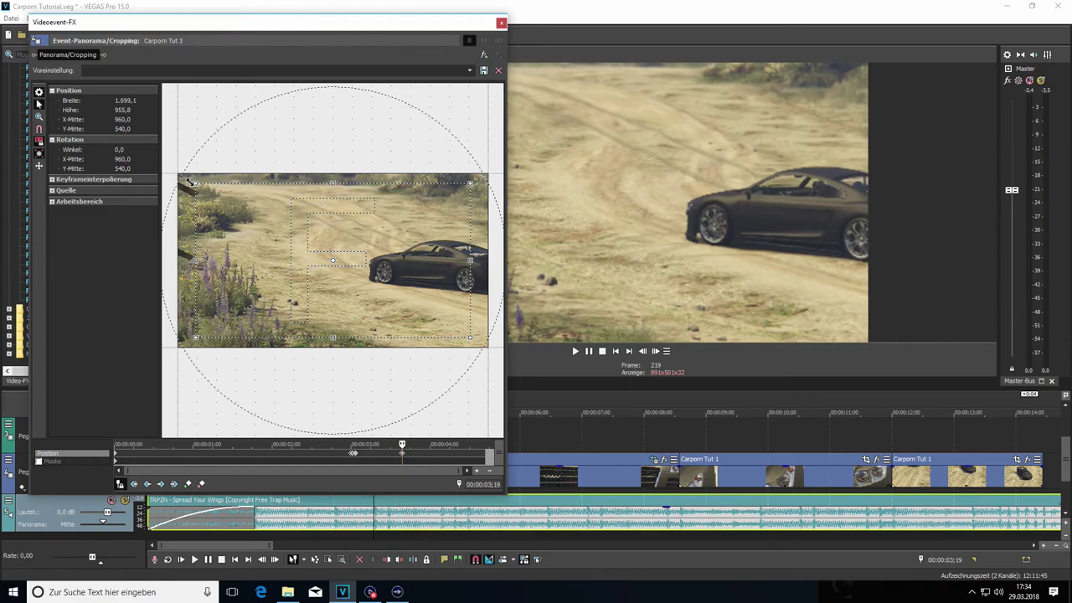
key(ctrl+z)
drag(188, 179, 190, 181)
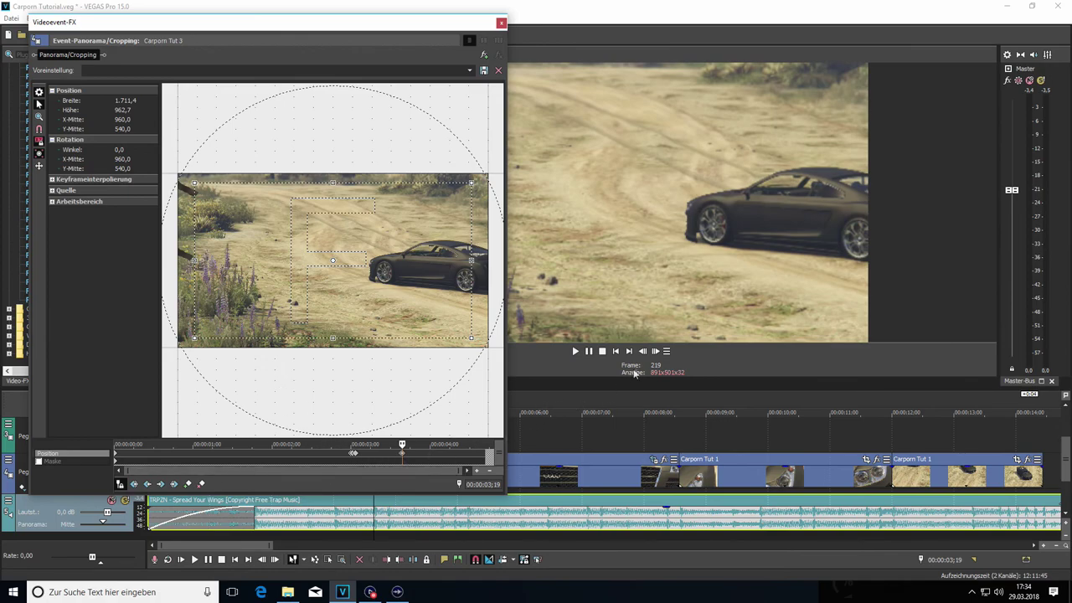
click(656, 351)
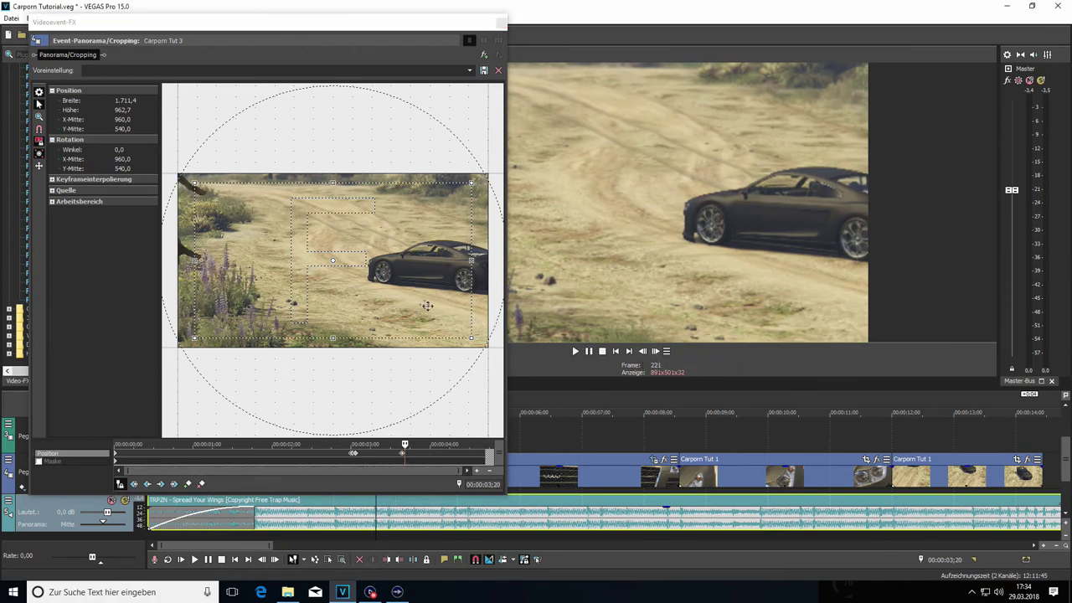
right_click(382, 284)
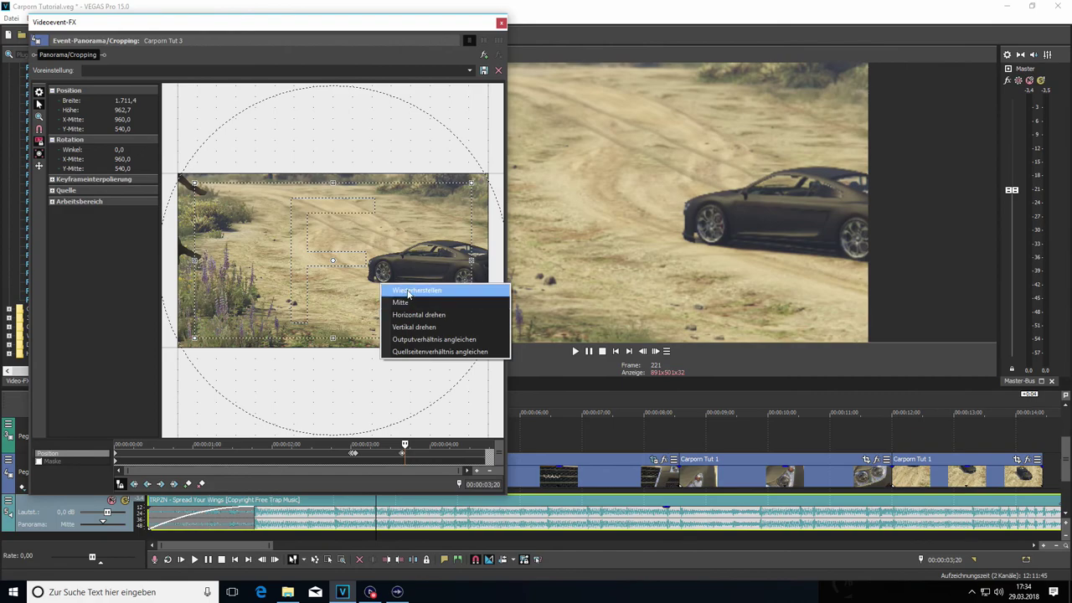
click(407, 290)
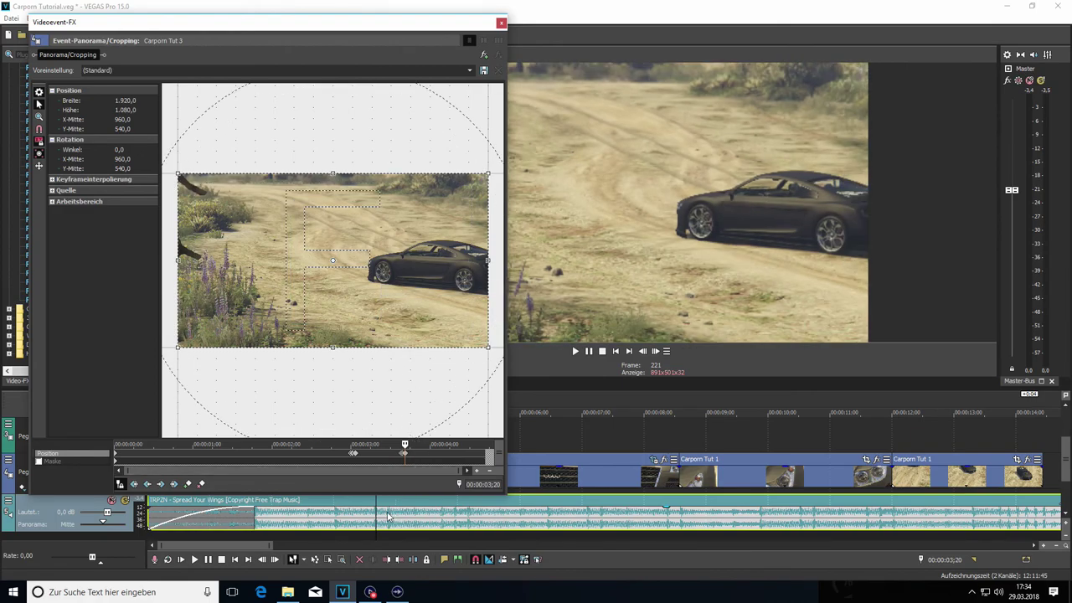
Step: Add a full-size crop keyframe just before the following beat, at frame 231 (00:00:03;25)
click(387, 516)
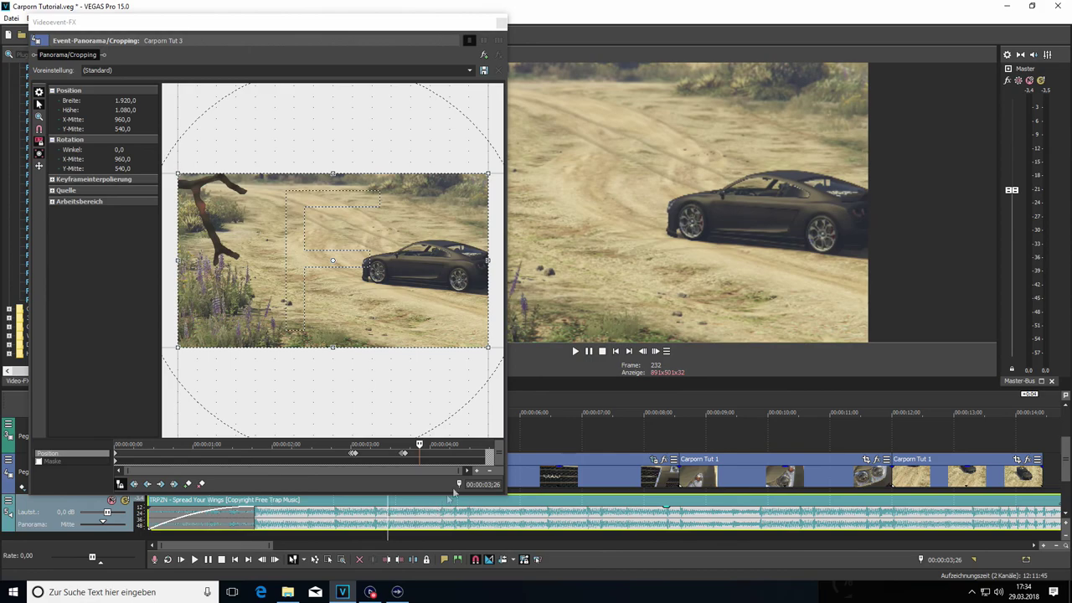
scroll(453, 495, up, 4)
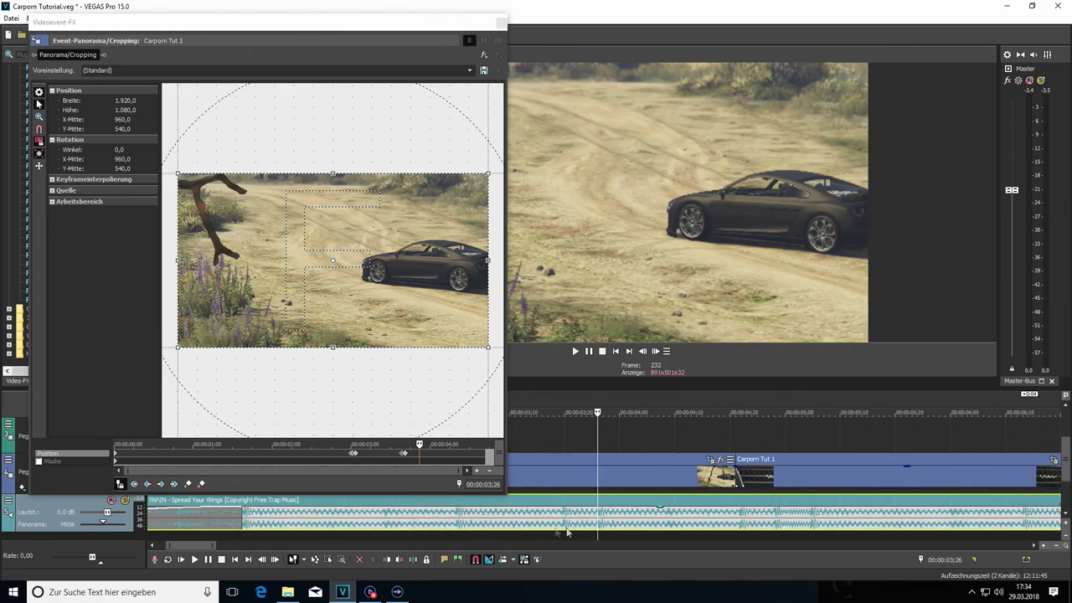
click(642, 352)
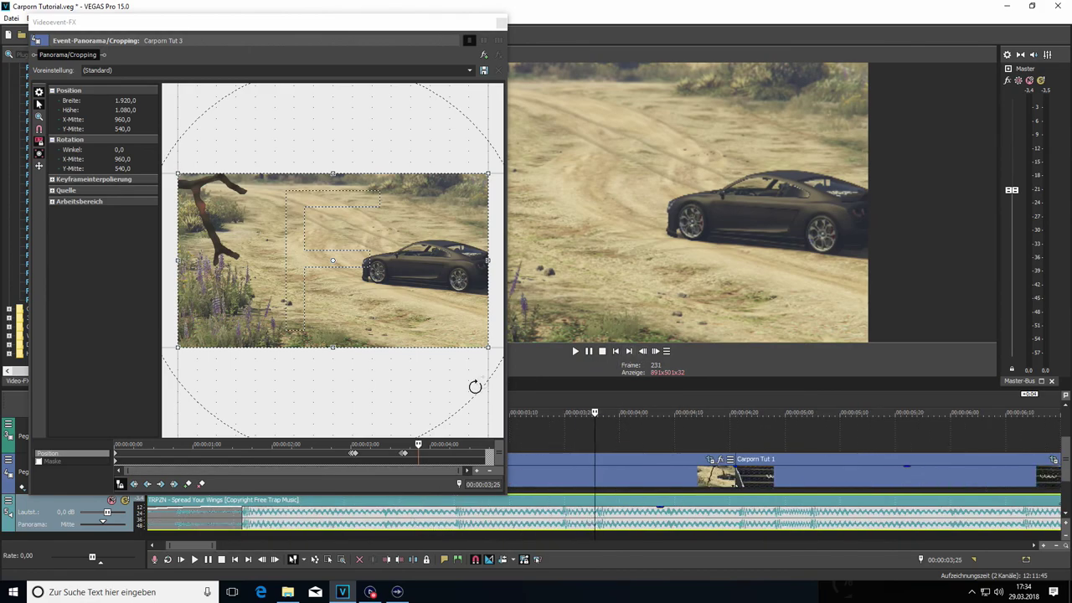
click(188, 484)
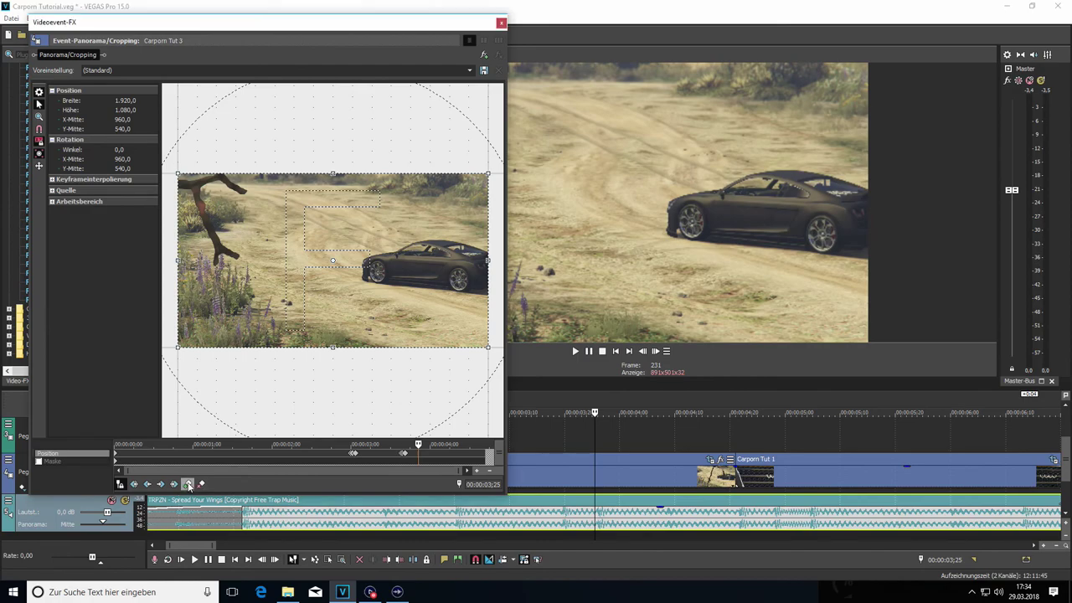
Step: Shrink the centred crop to 1.711,4 × 962,7 at frame 232 (00:00:03;26) for the third zoom pulse
click(656, 351)
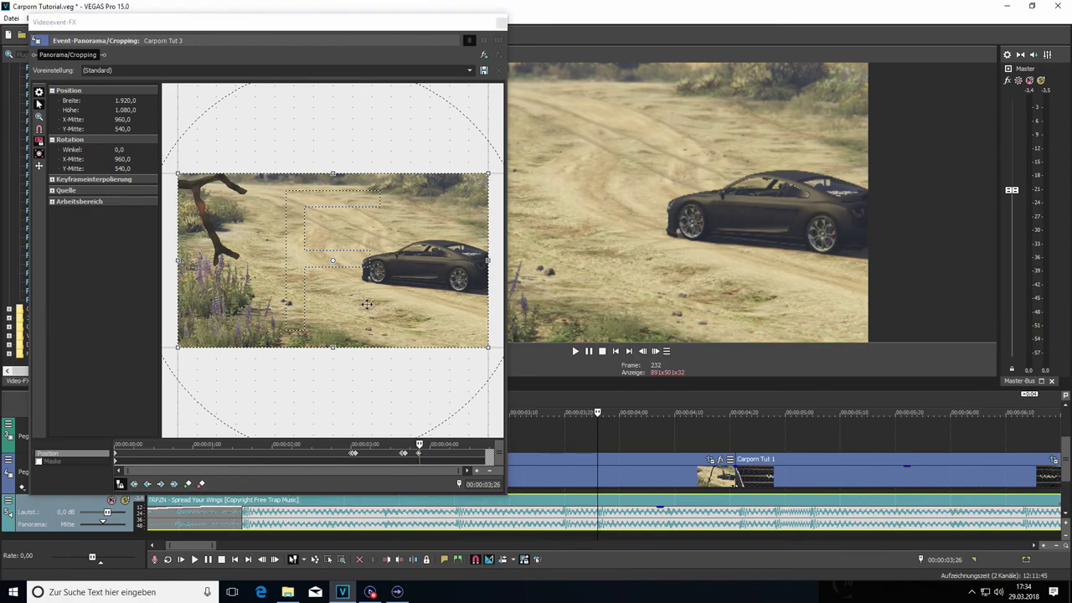
drag(178, 173, 192, 183)
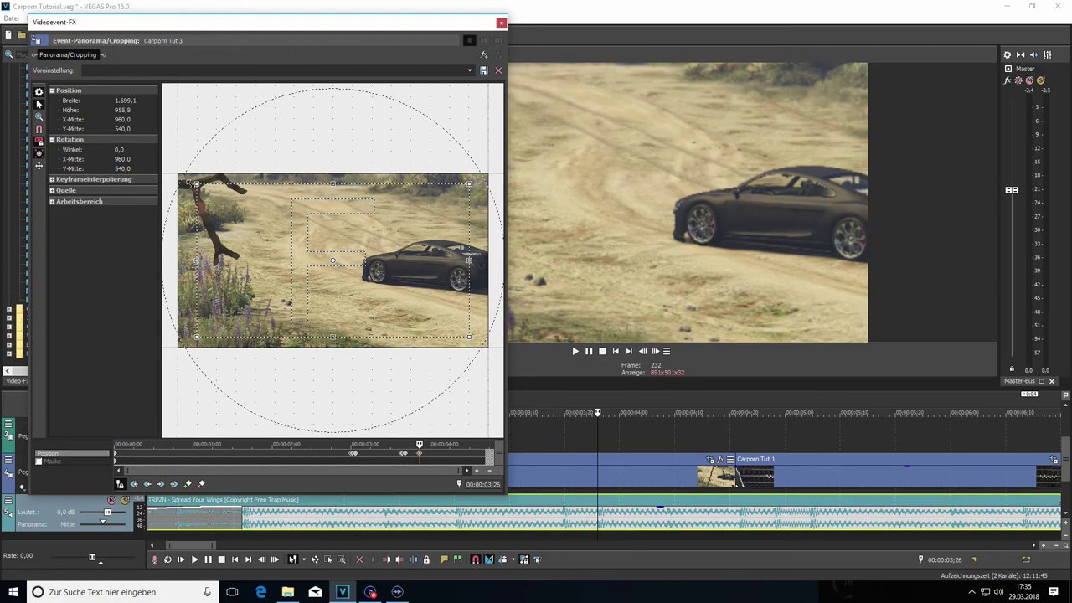
key(ctrl+z)
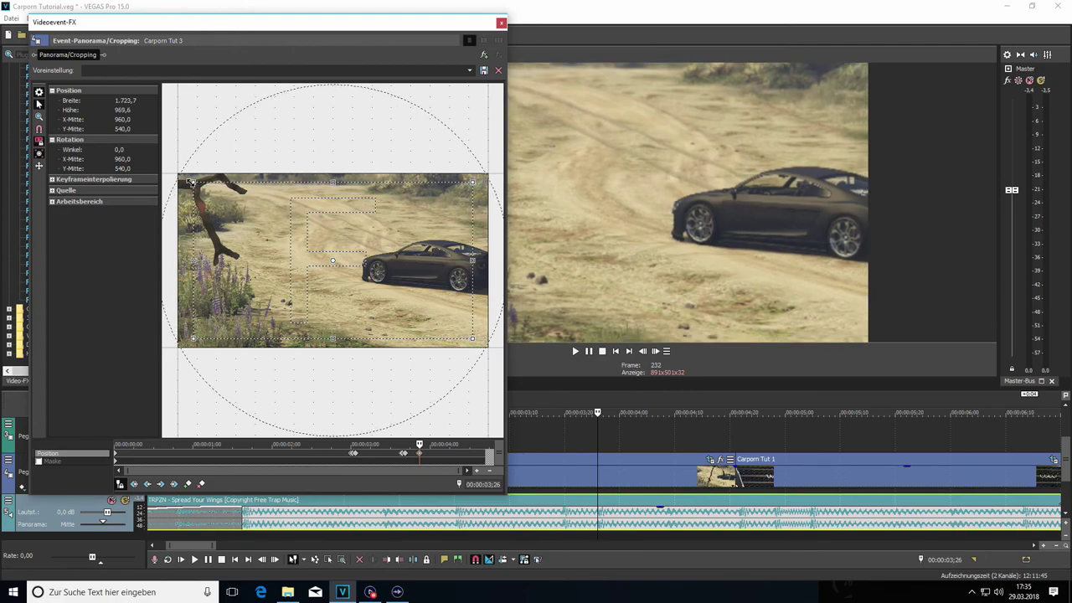
key(ctrl+y)
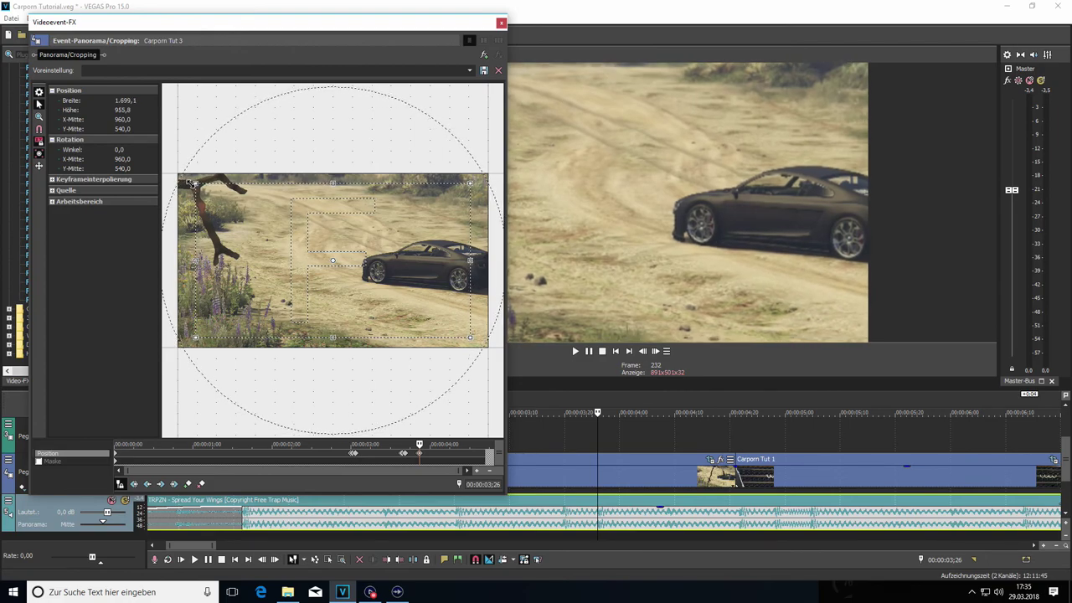
key(ctrl+z)
drag(190, 181, 192, 183)
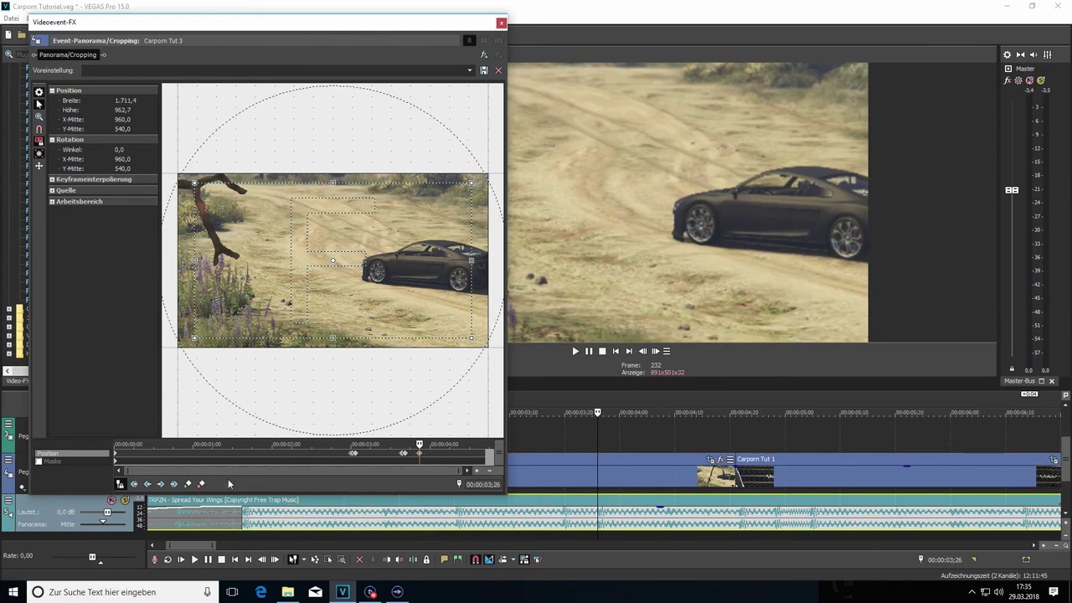
Step: Restore the full-size crop at frame 234 (00:00:03;27) and close the Pan/Crop window
click(657, 352)
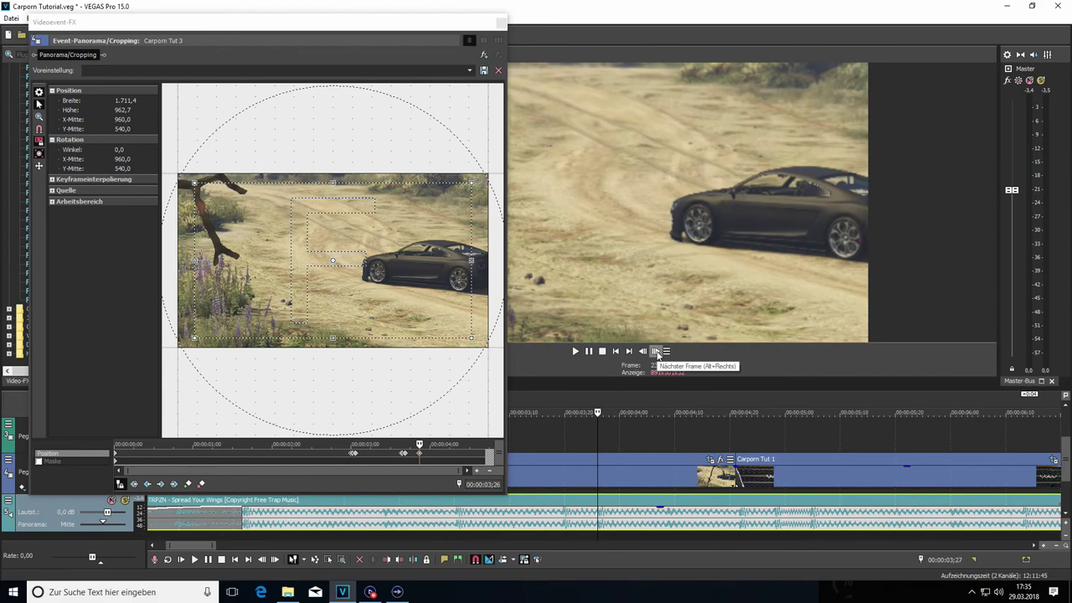
right_click(294, 260)
click(323, 272)
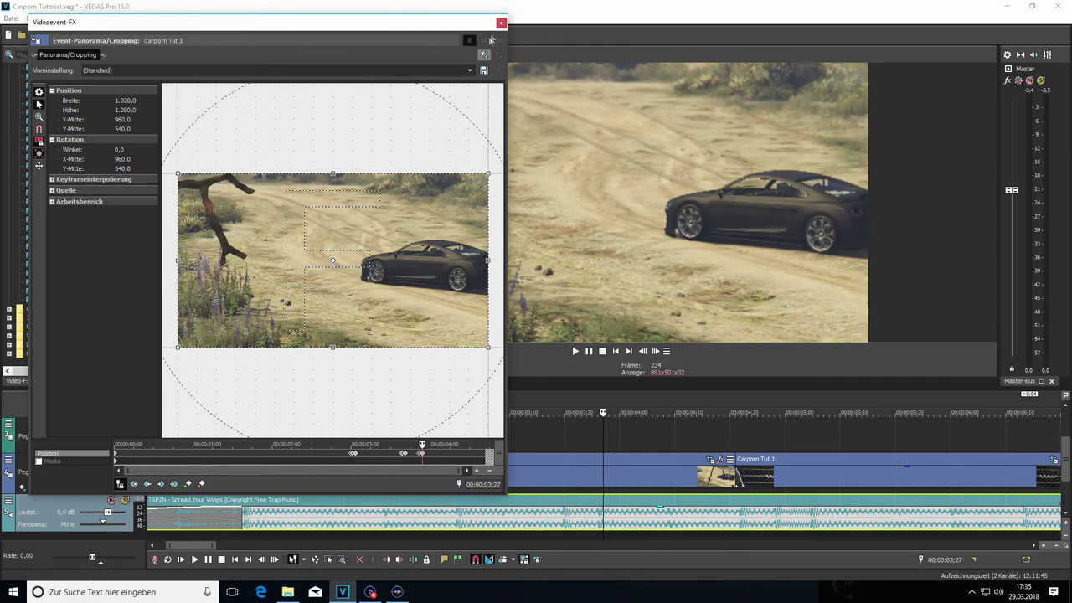
click(501, 21)
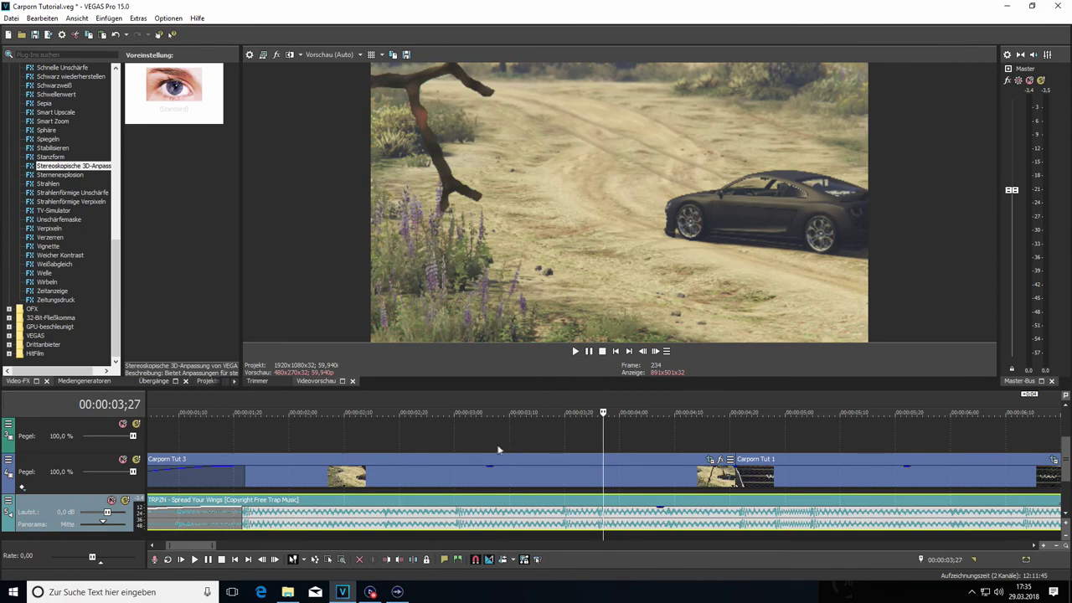
Step: Play back the opening clip from the start and replay its second half to check the zoom pulses against the music
scroll(501, 452, down, 3)
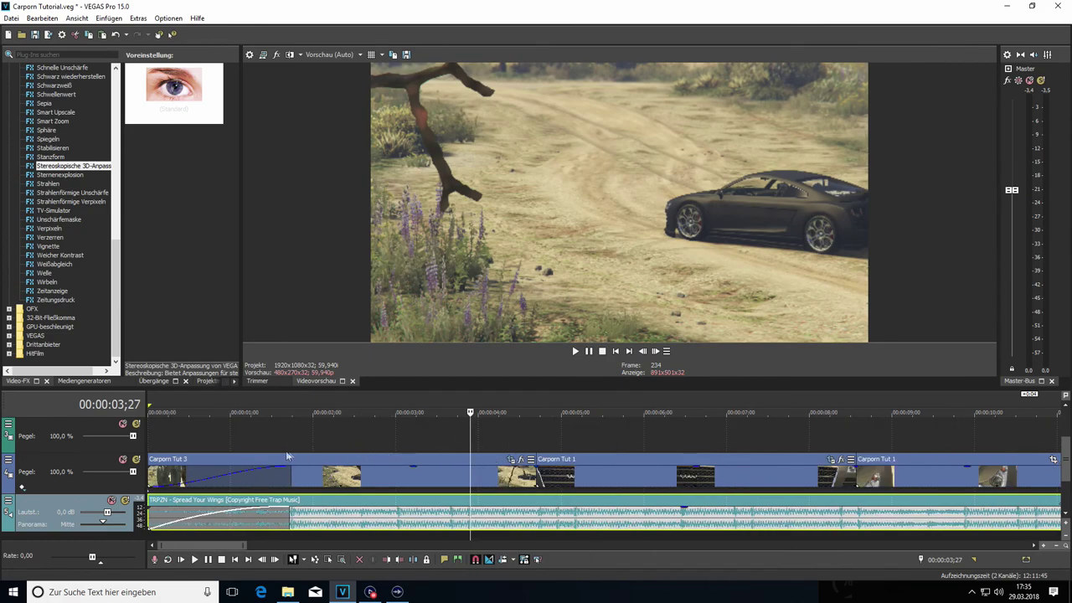
click(617, 352)
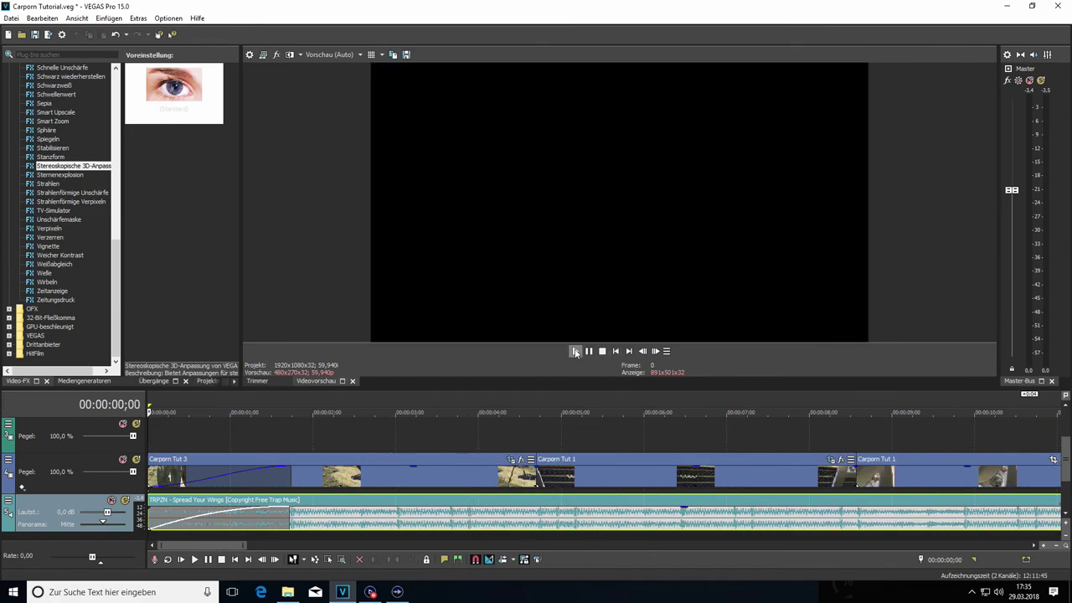
click(575, 350)
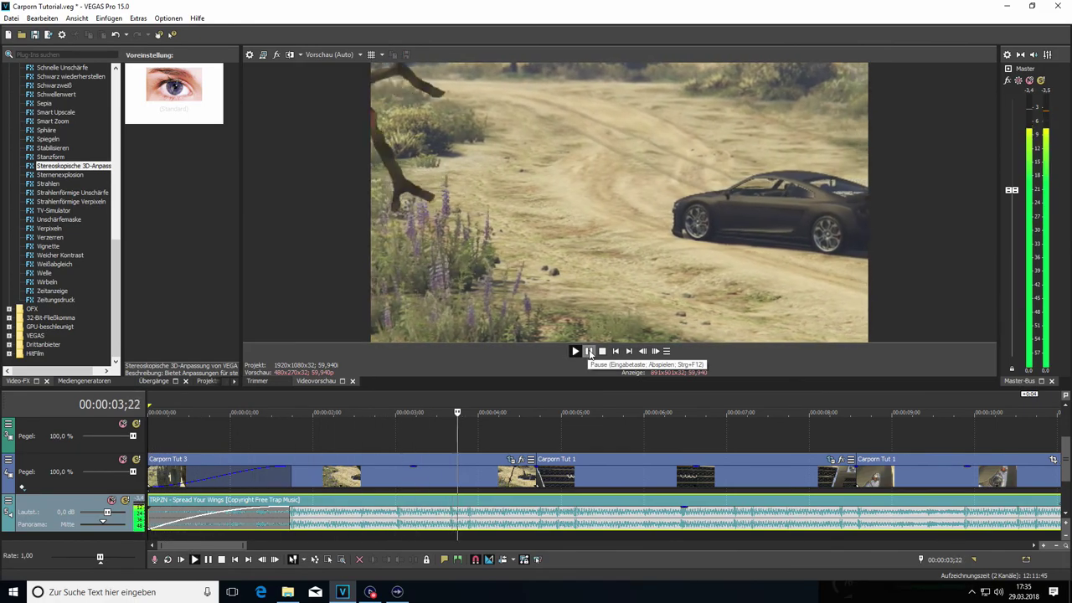
click(589, 352)
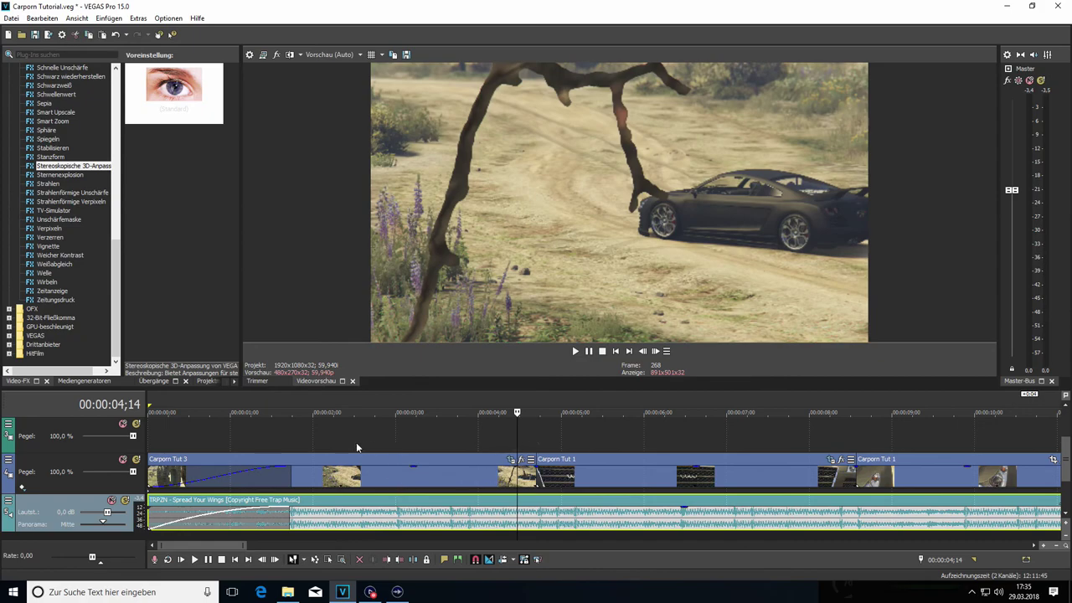
click(357, 442)
click(575, 350)
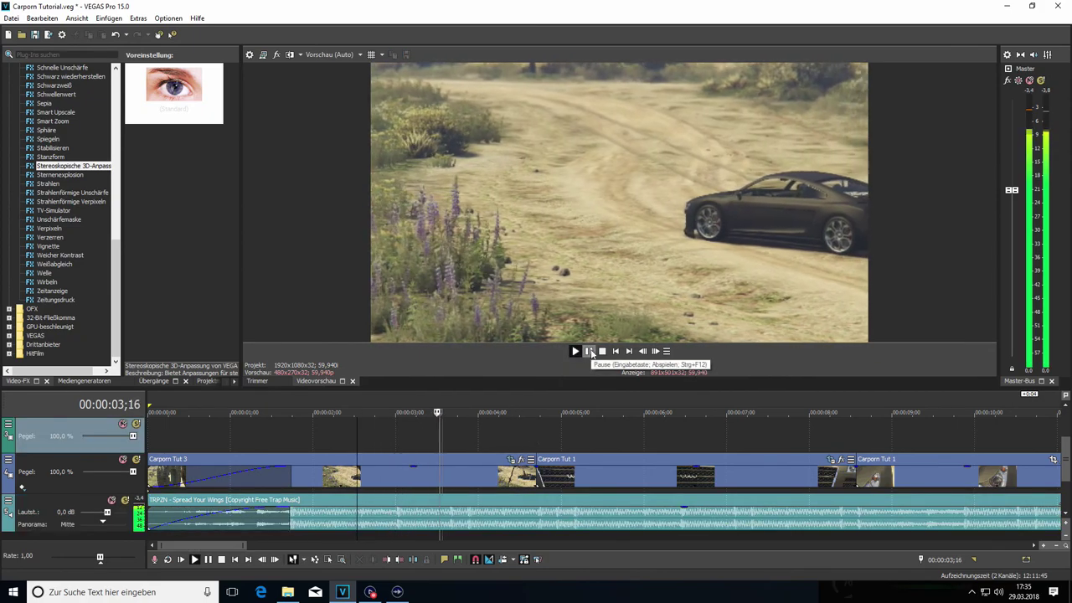
click(589, 352)
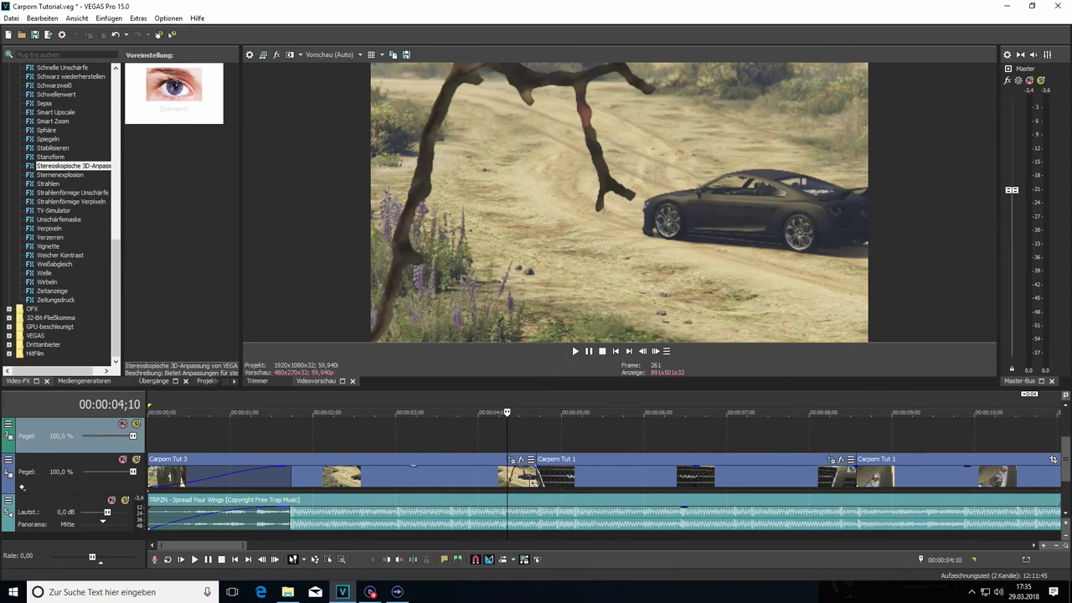
Step: Play the timeline from 00:00:12;25 across the gap before the second Carporn Tut 3 clip
scroll(535, 490, down, 3)
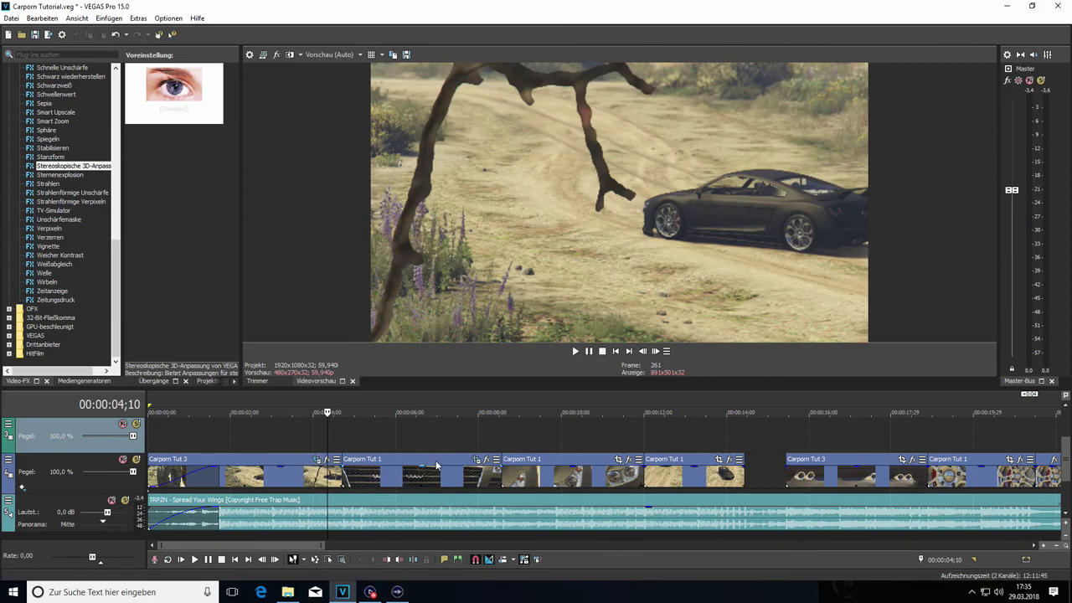
scroll(573, 444, down, 2)
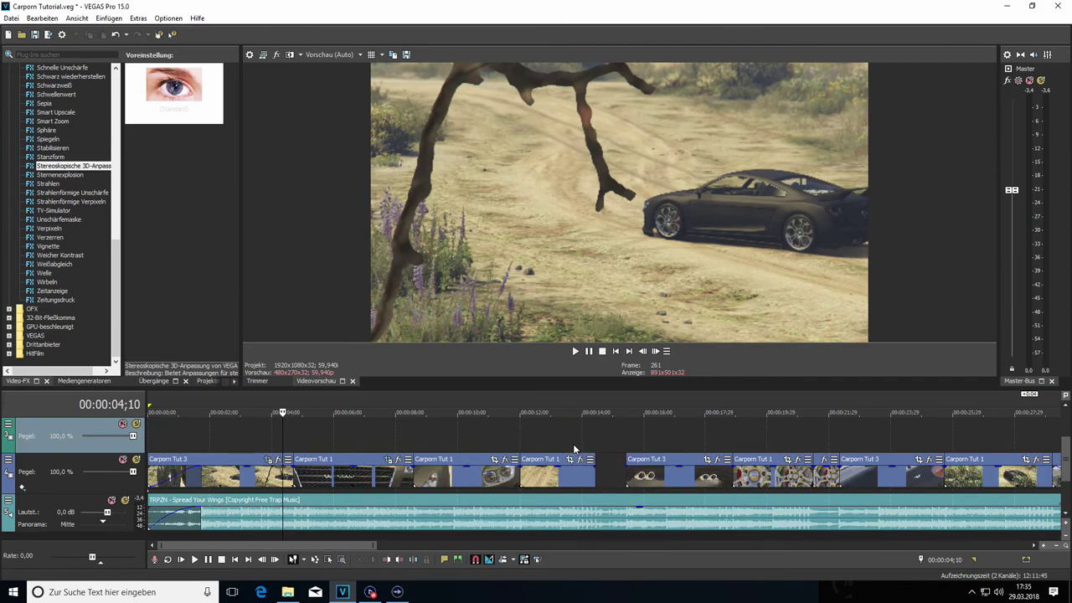
click(566, 441)
scroll(586, 447, up, 3)
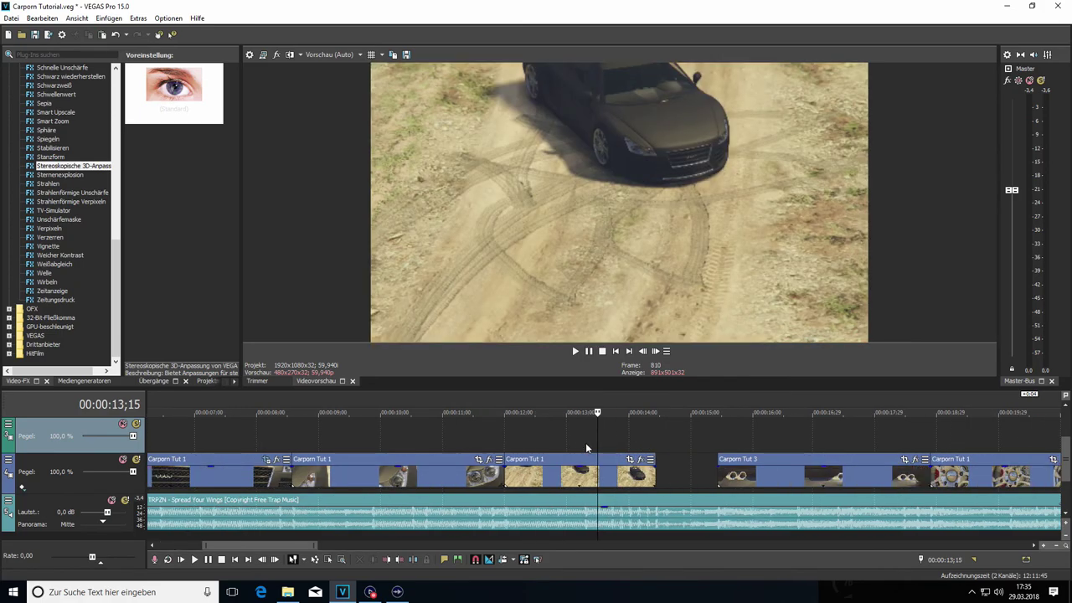
click(613, 440)
click(655, 466)
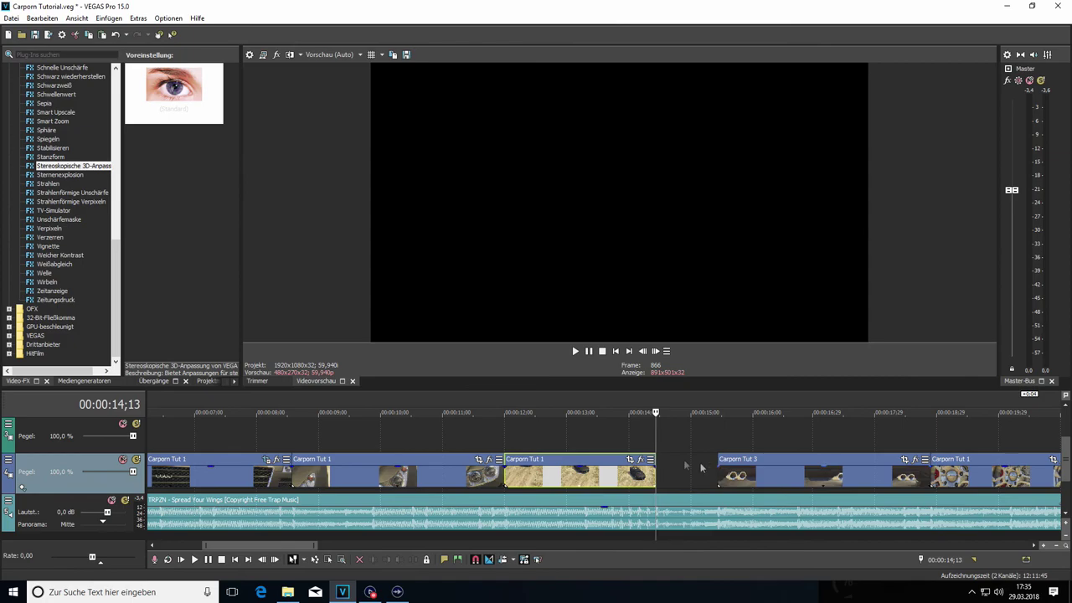
click(557, 439)
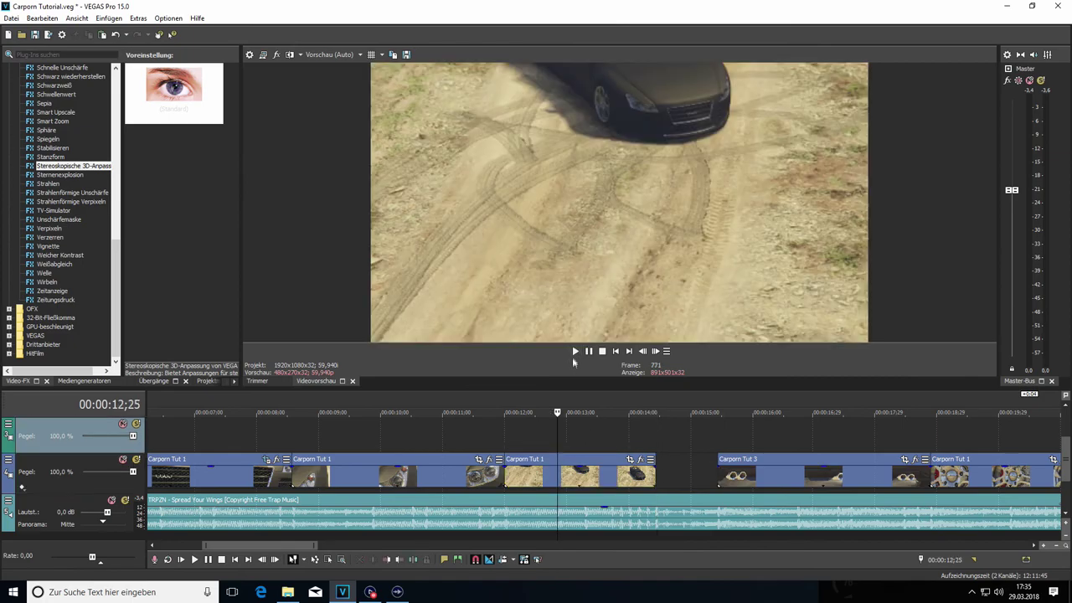
click(576, 352)
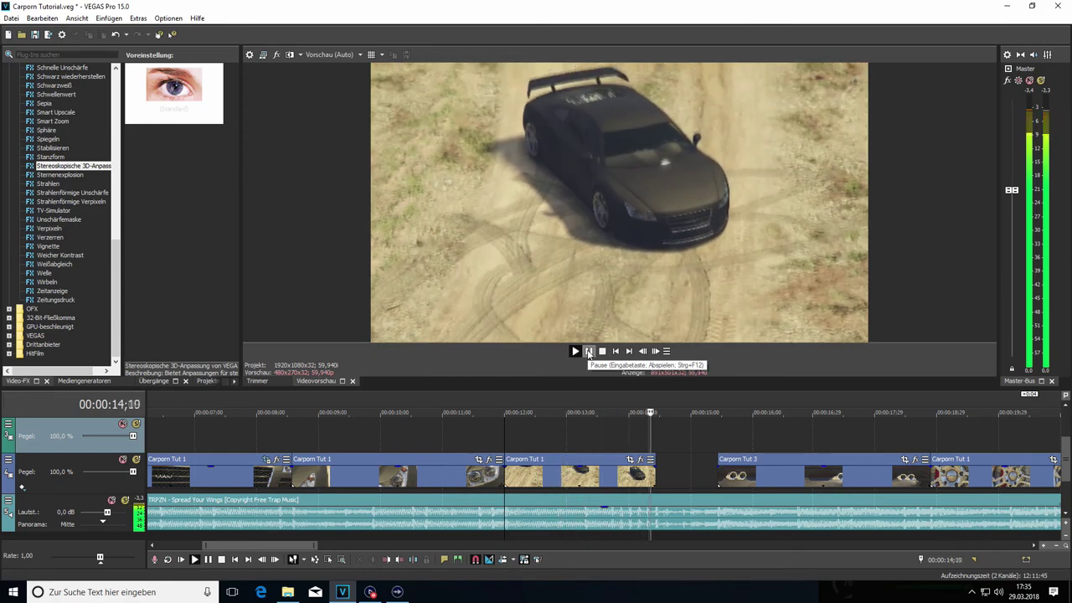
click(589, 352)
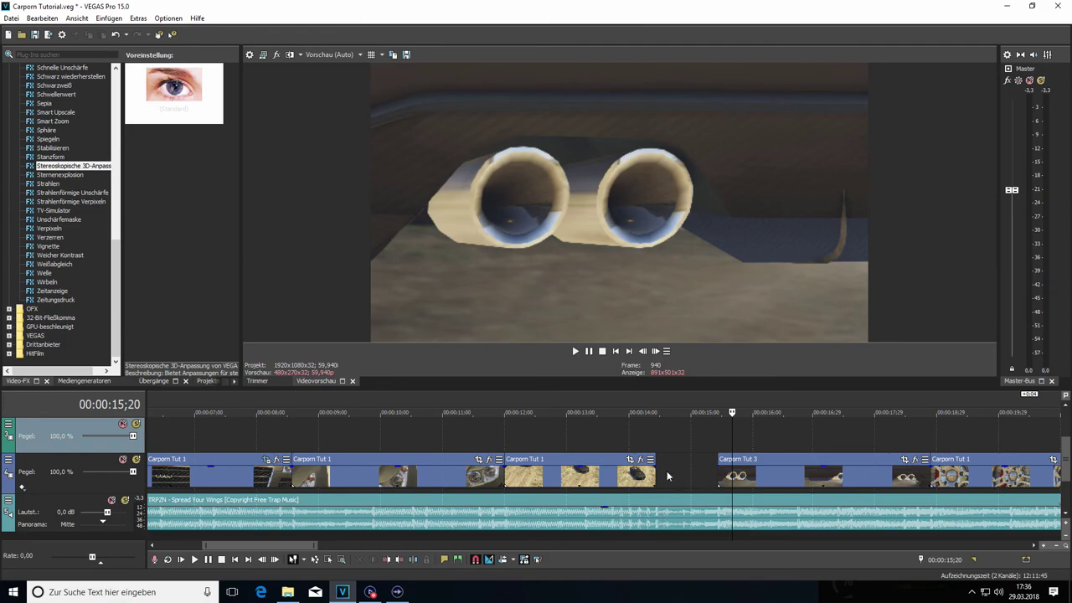
Step: Replay the end of the clip before the gap to locate the drum hits in the music
click(610, 448)
scroll(611, 448, up, 2)
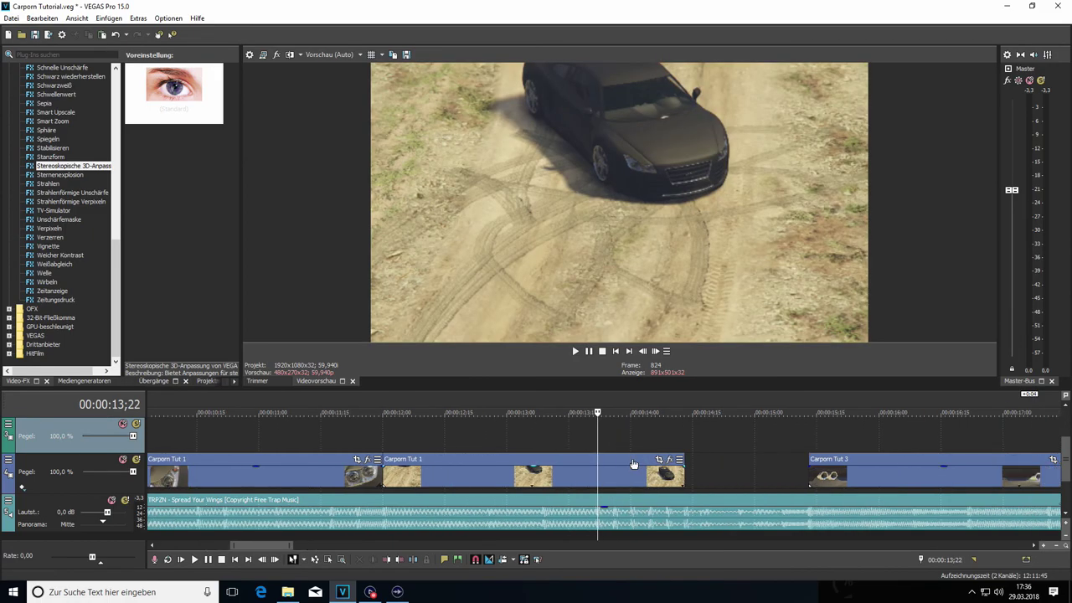
click(544, 444)
click(575, 351)
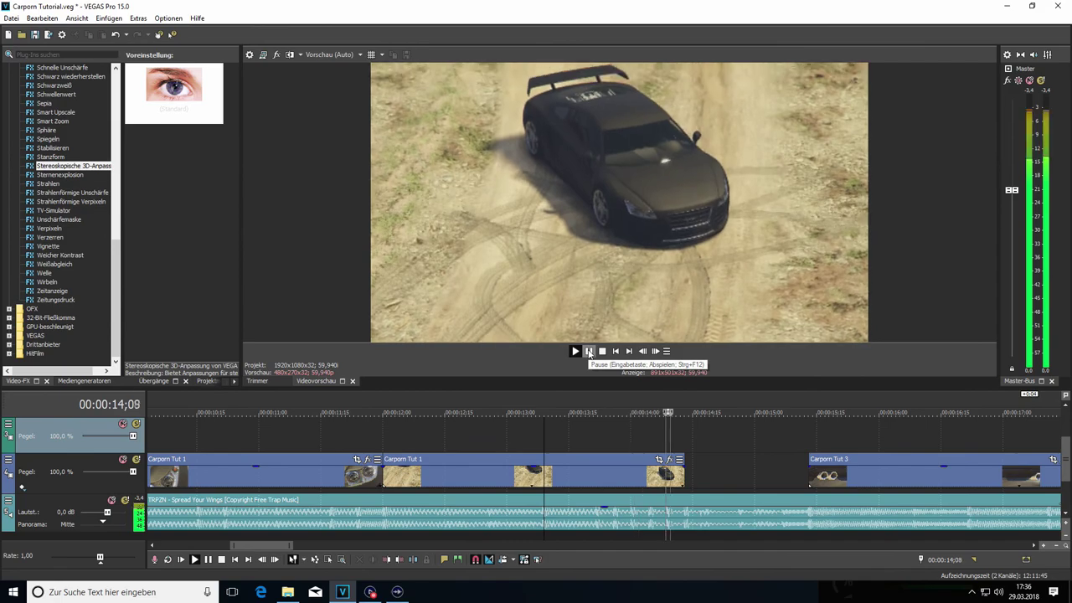
click(589, 353)
Step: Add a black solid-colour clip (Einfarbig, Schwarz) on the empty track above the footage, starting at frame 823 (00:00:13;21)
click(597, 450)
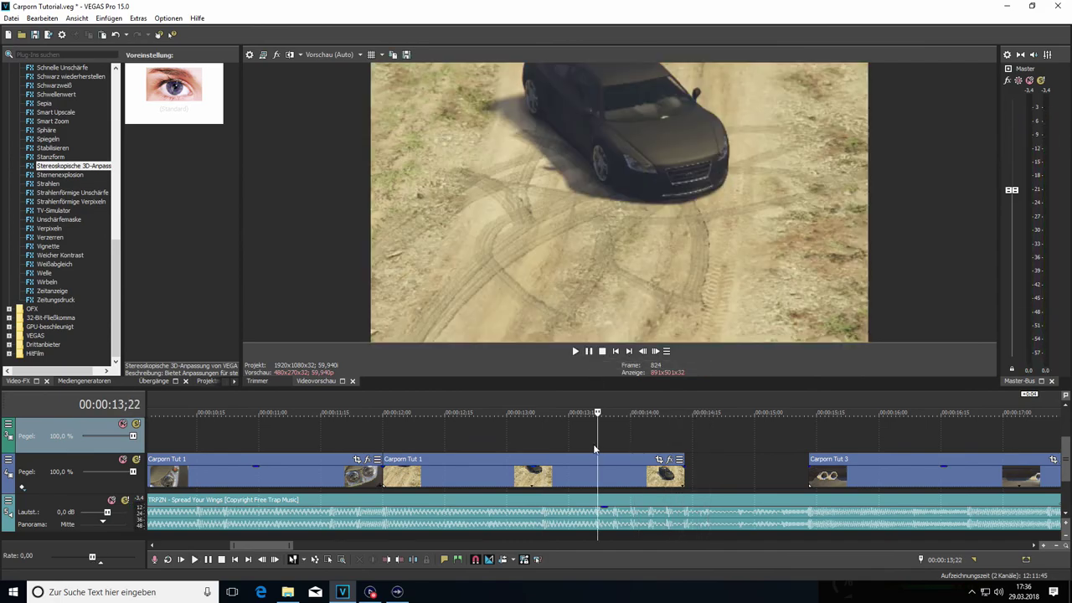
click(645, 352)
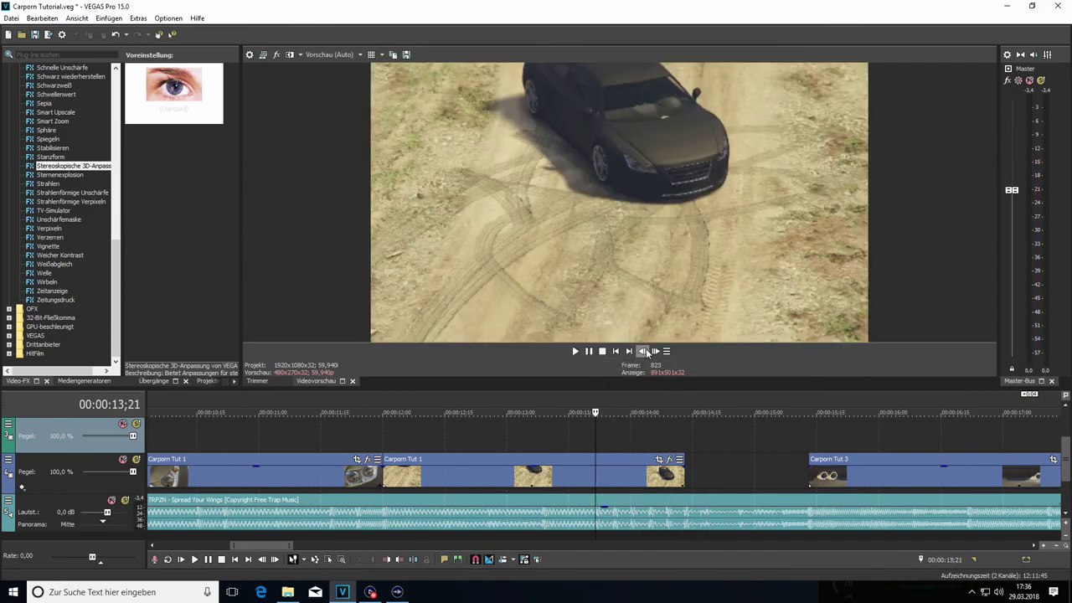
click(87, 381)
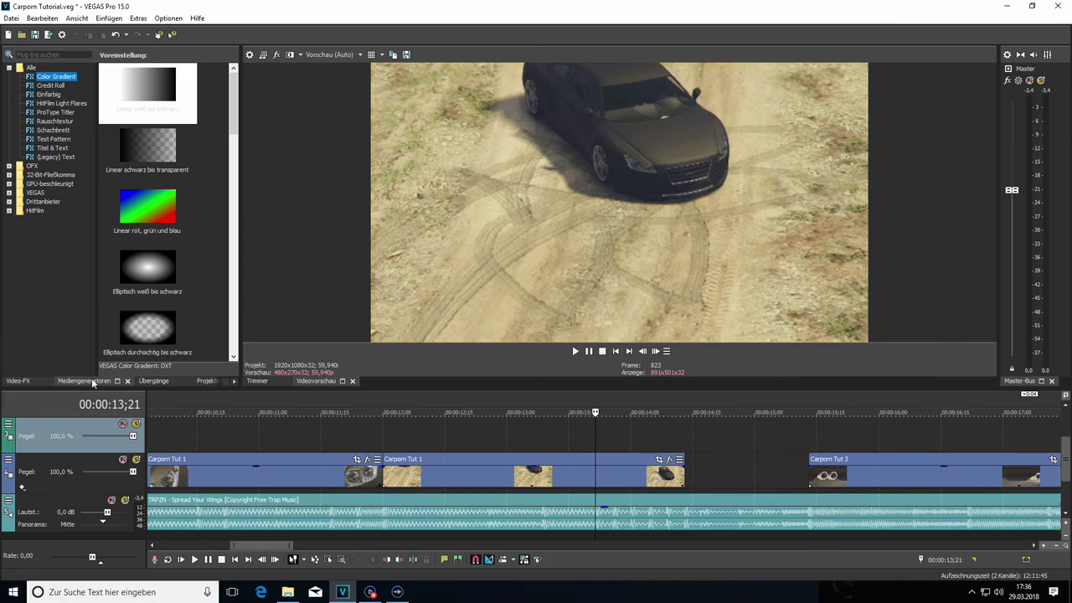
click(48, 94)
click(148, 155)
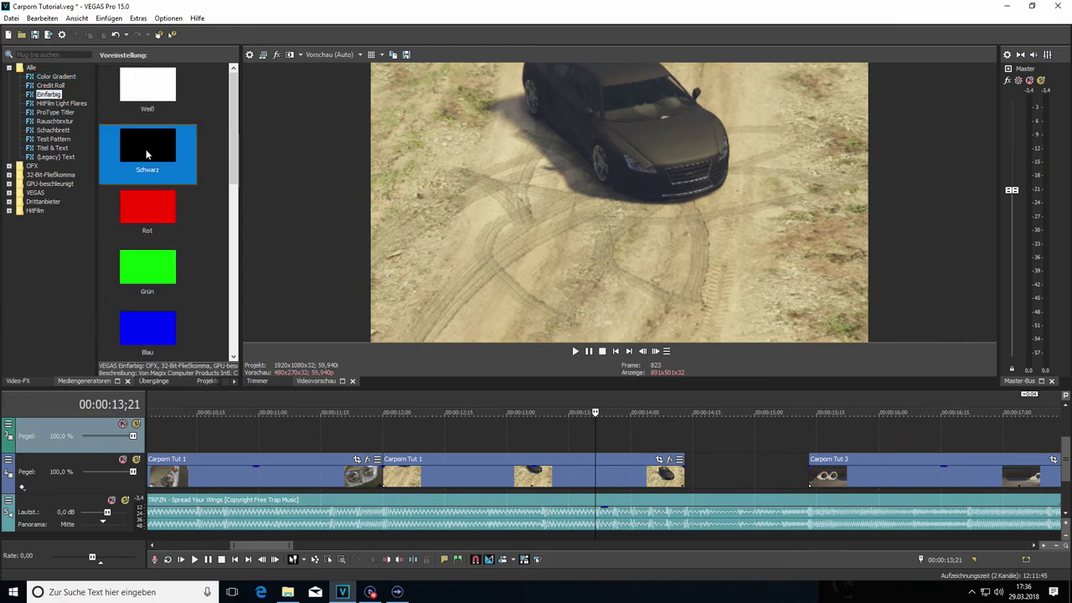
drag(138, 150, 597, 438)
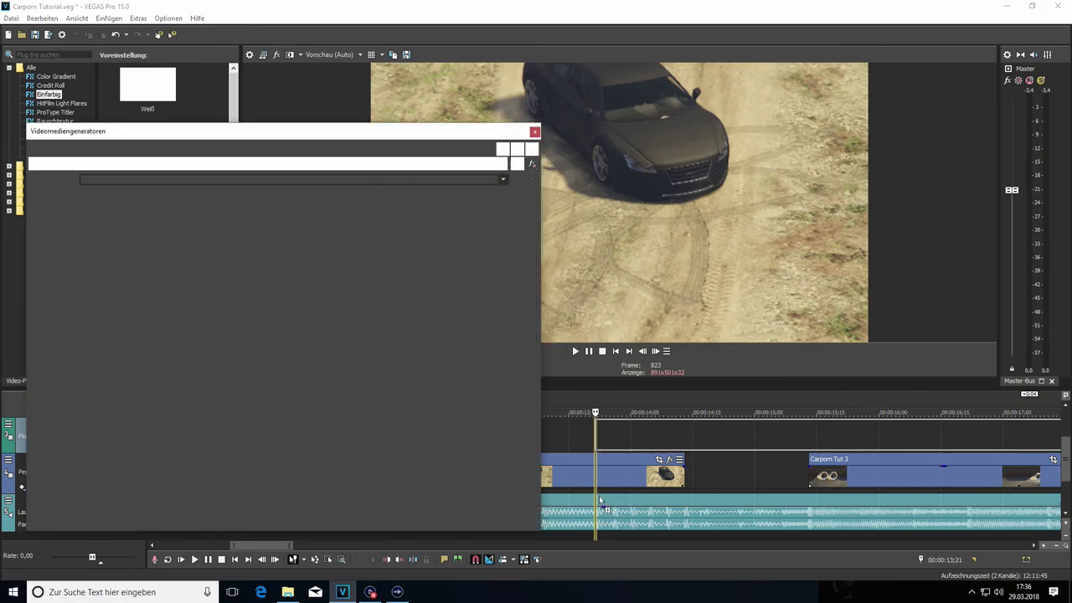
click(535, 132)
Step: Trim the black solid's end to line up with the end of the Carporn Tut 1 clip beneath it
scroll(588, 440, down, 4)
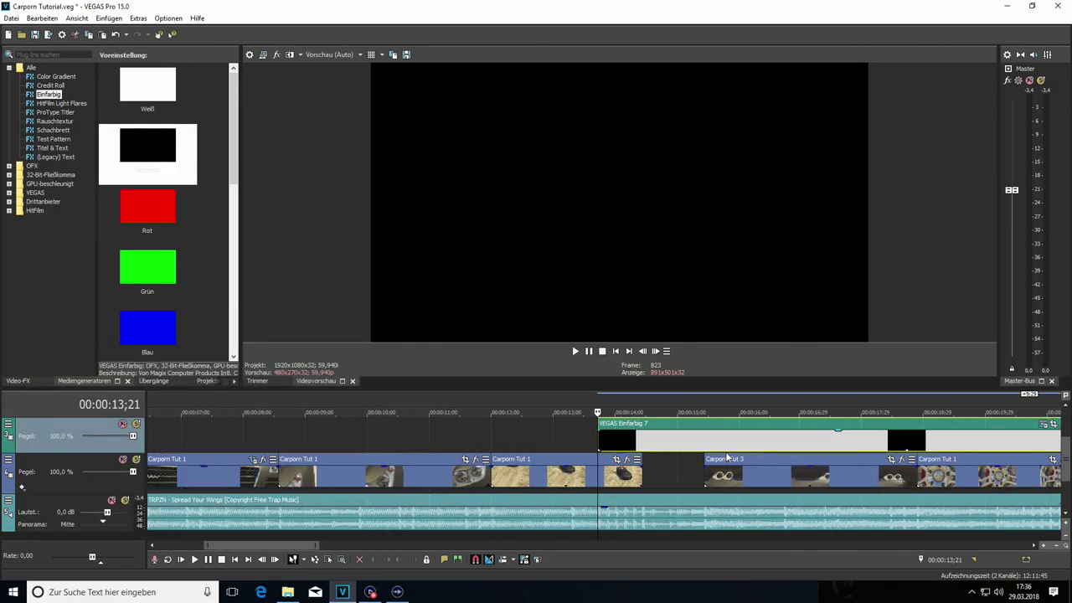
drag(1009, 439, 626, 443)
scroll(612, 448, up, 10)
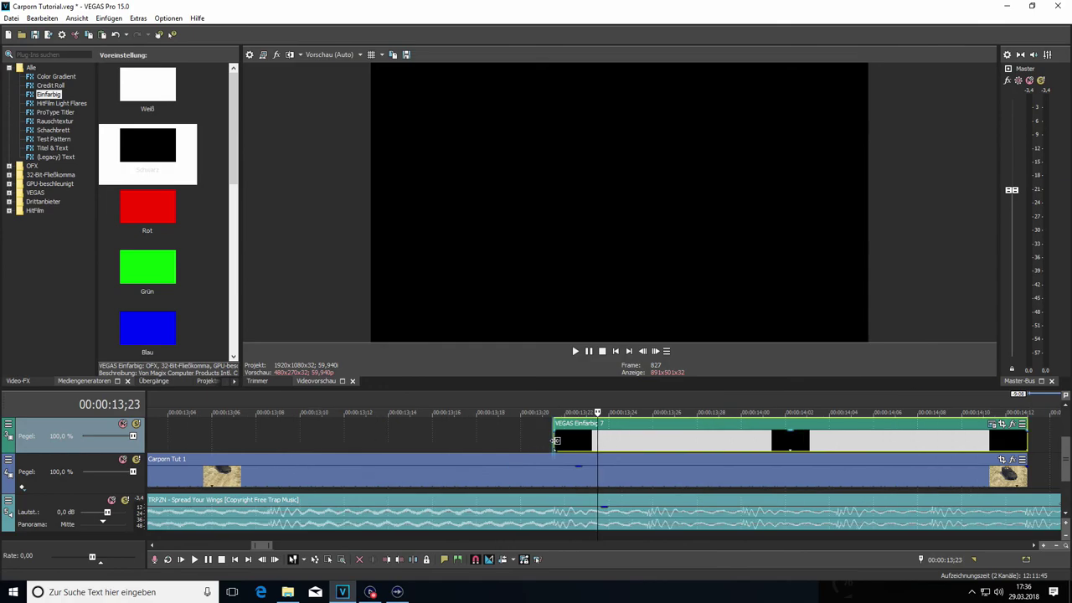
scroll(557, 443, down, 3)
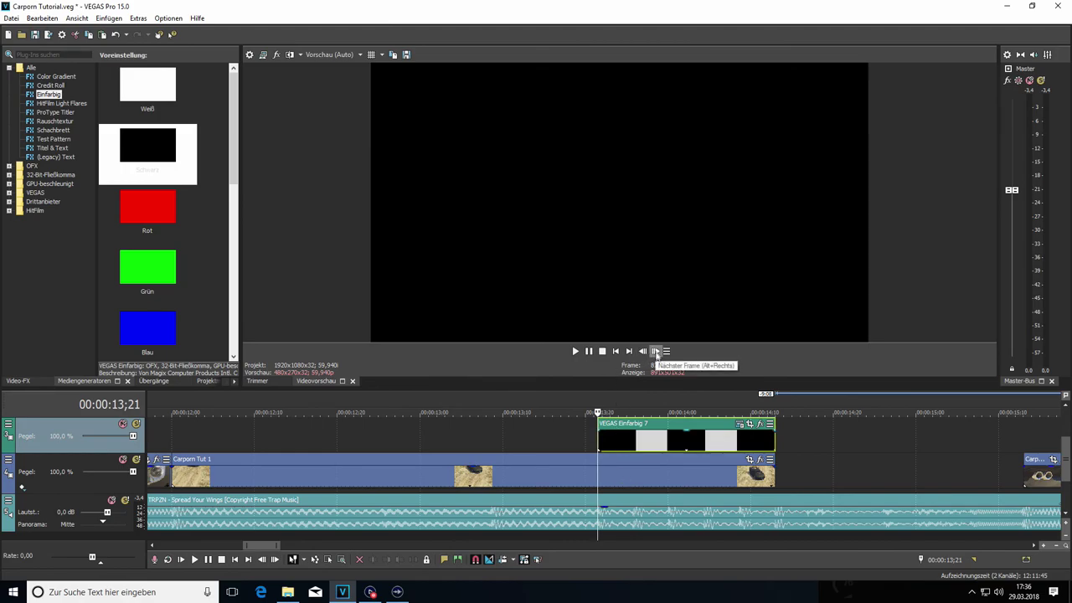
Step: Split the black solid on the second drum hit, at frame 831 (00:00:13;25)
click(658, 353)
click(657, 352)
click(658, 352)
click(657, 352)
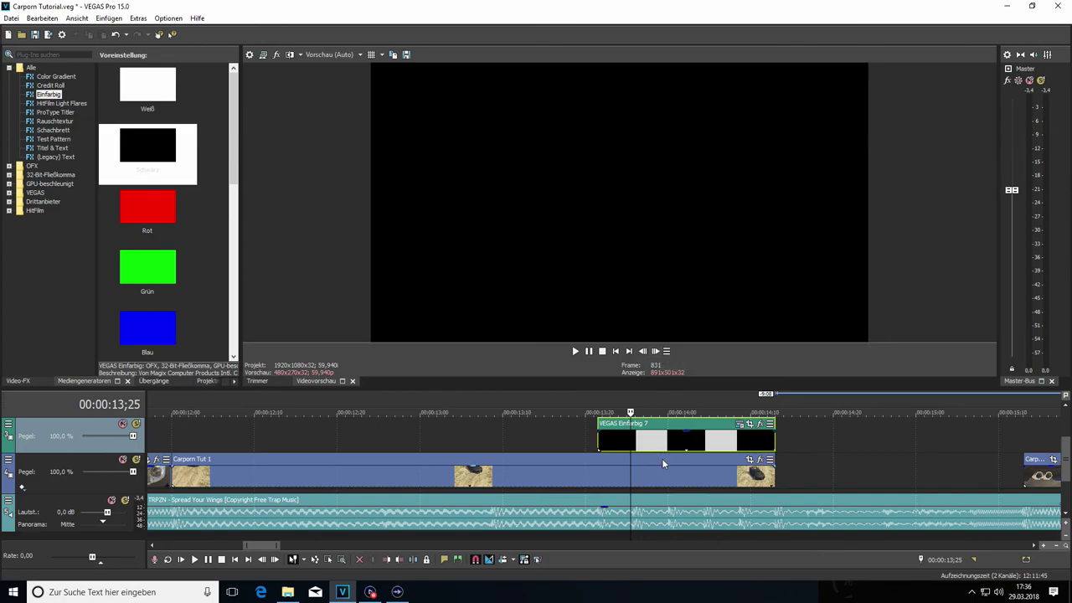
scroll(662, 461, up, 3)
scroll(662, 472, down, 3)
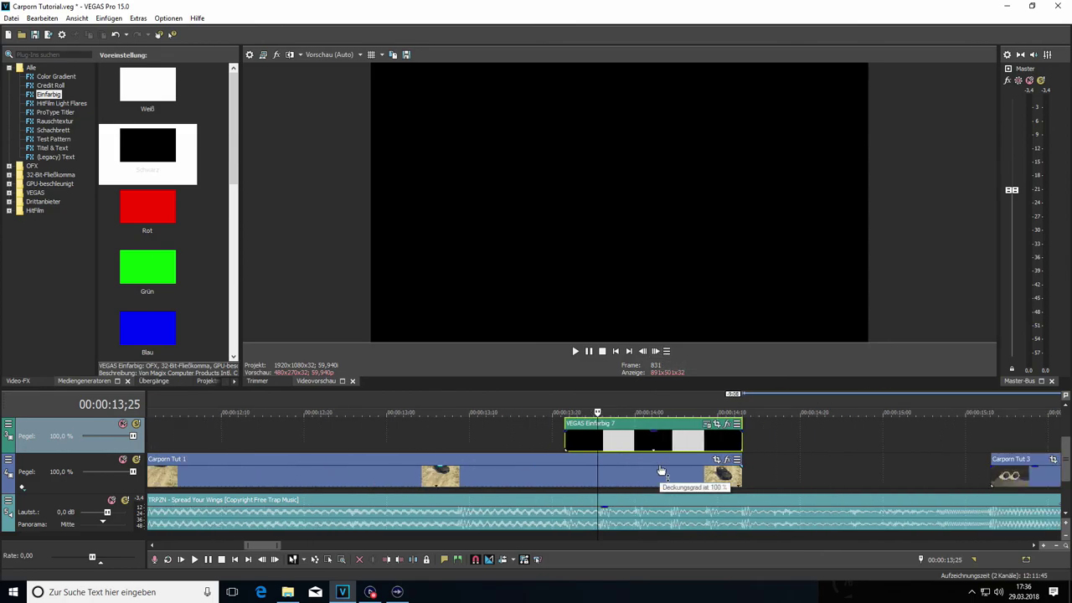
key(s)
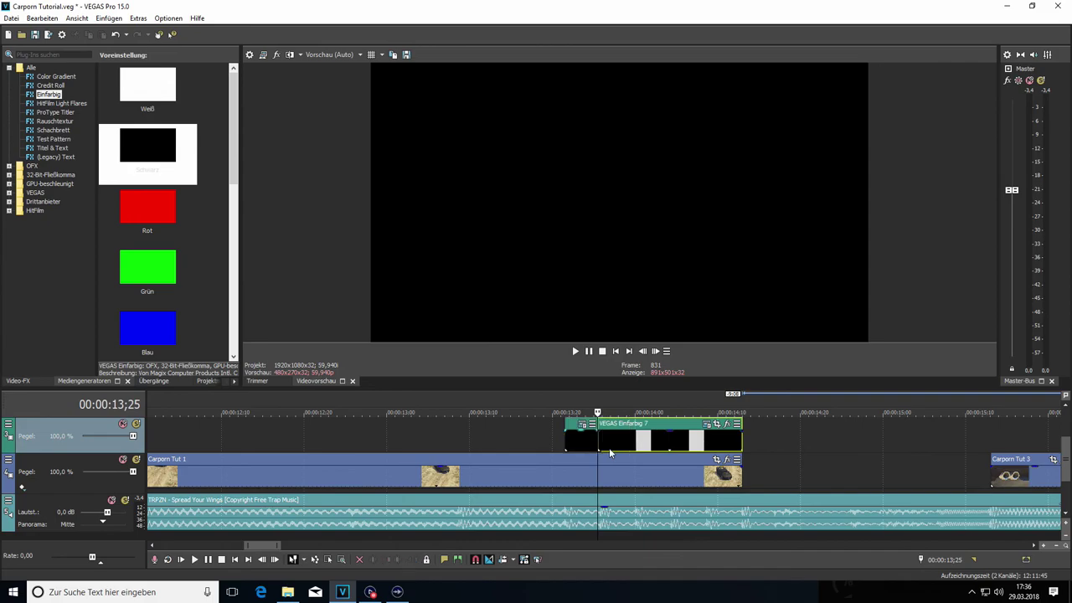
Step: Split the remaining black solid on the following drum hits, at 00:00:14;00, 00:00:14;04 and 00:00:14;08
click(637, 444)
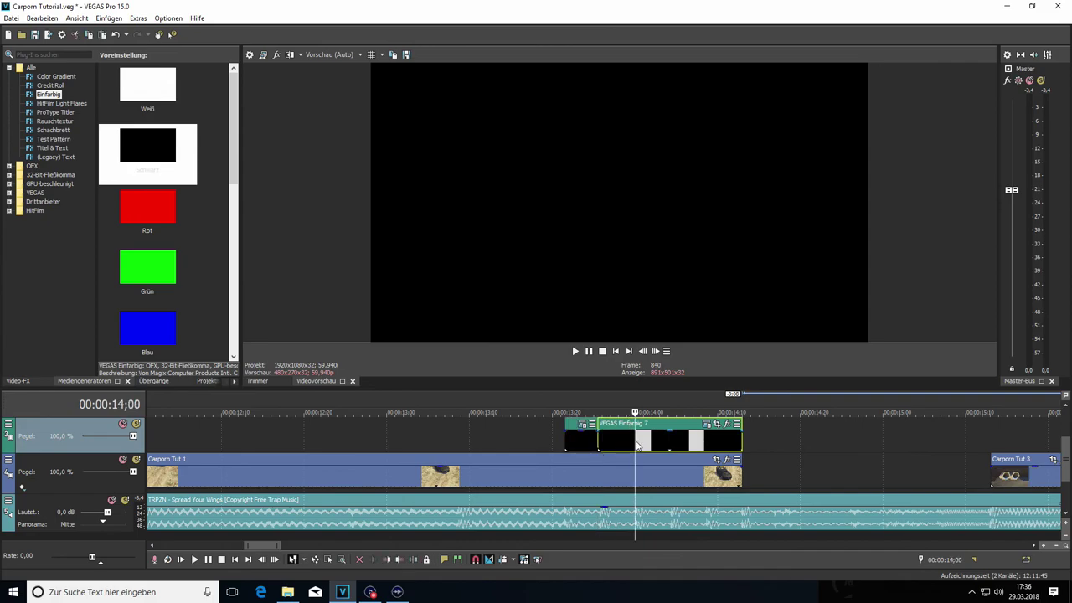
click(643, 351)
click(655, 352)
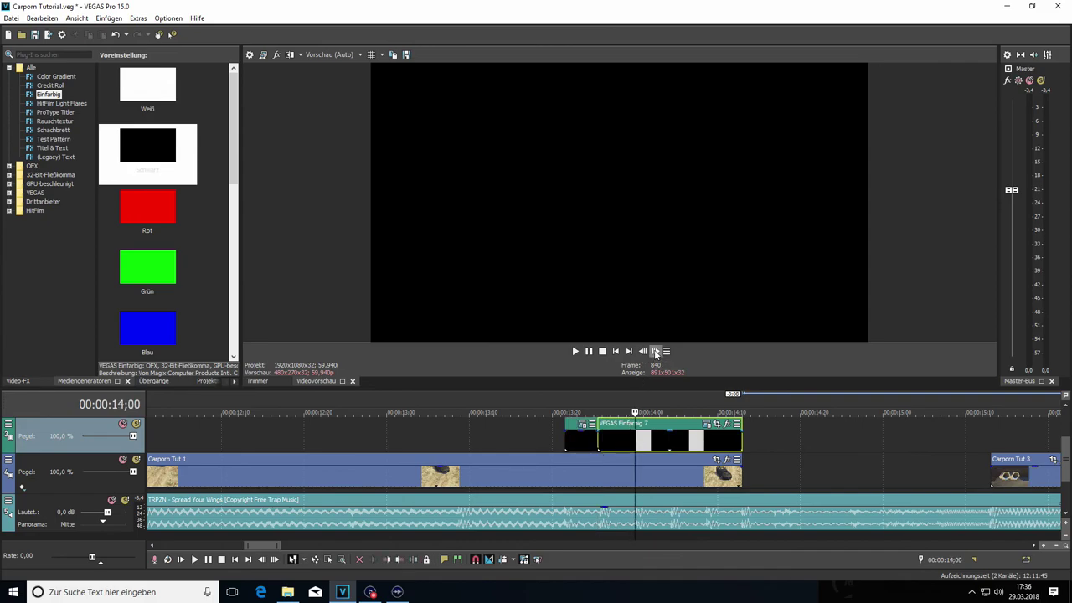
key(s)
click(670, 443)
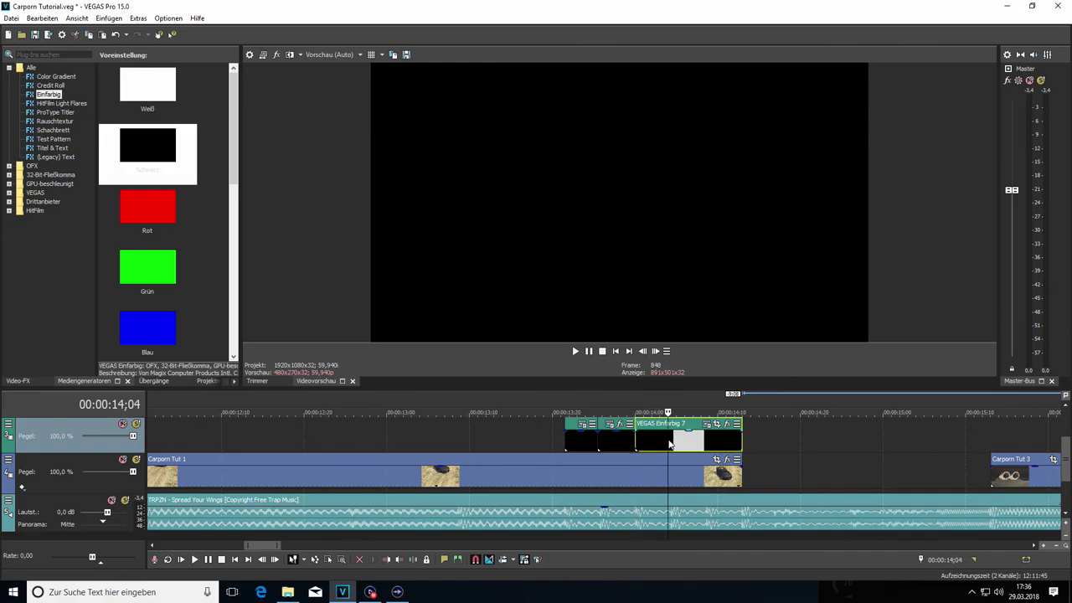
click(656, 351)
click(643, 351)
key(s)
click(708, 446)
key(s)
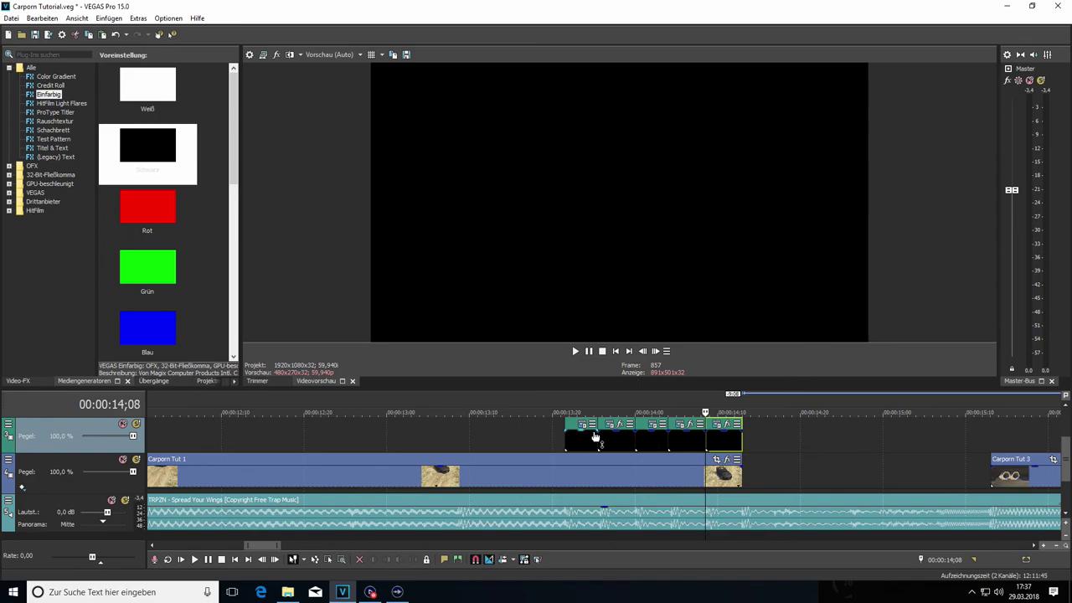
Step: Give each of the five black solid pieces a fade-out spanning its full length
mouse_move(591, 424)
mouse_down()
mouse_move(564, 434)
mouse_move(582, 440)
mouse_up()
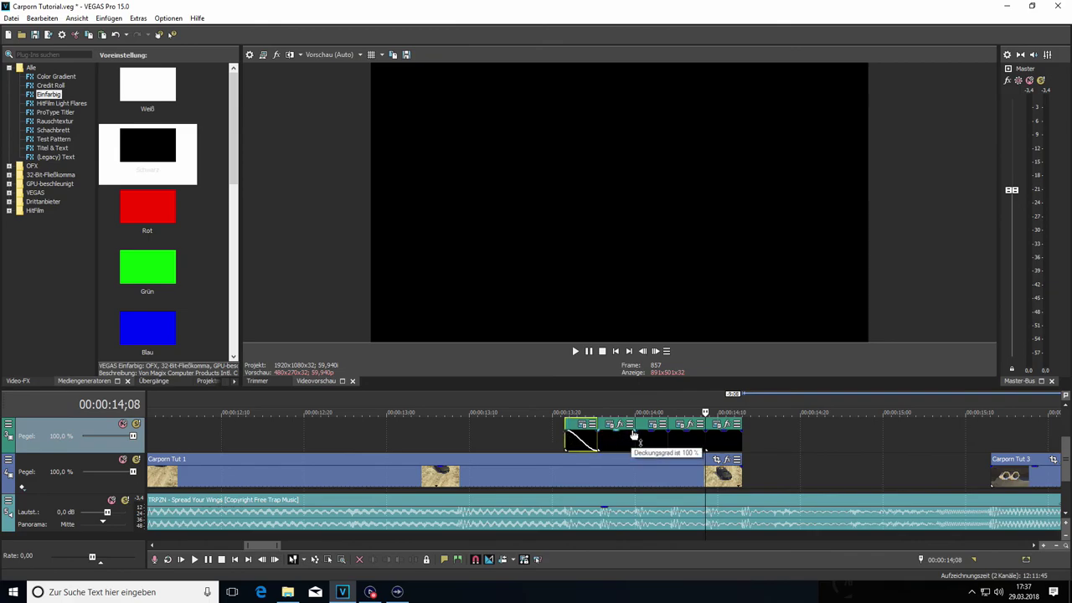
drag(600, 425, 637, 429)
click(666, 427)
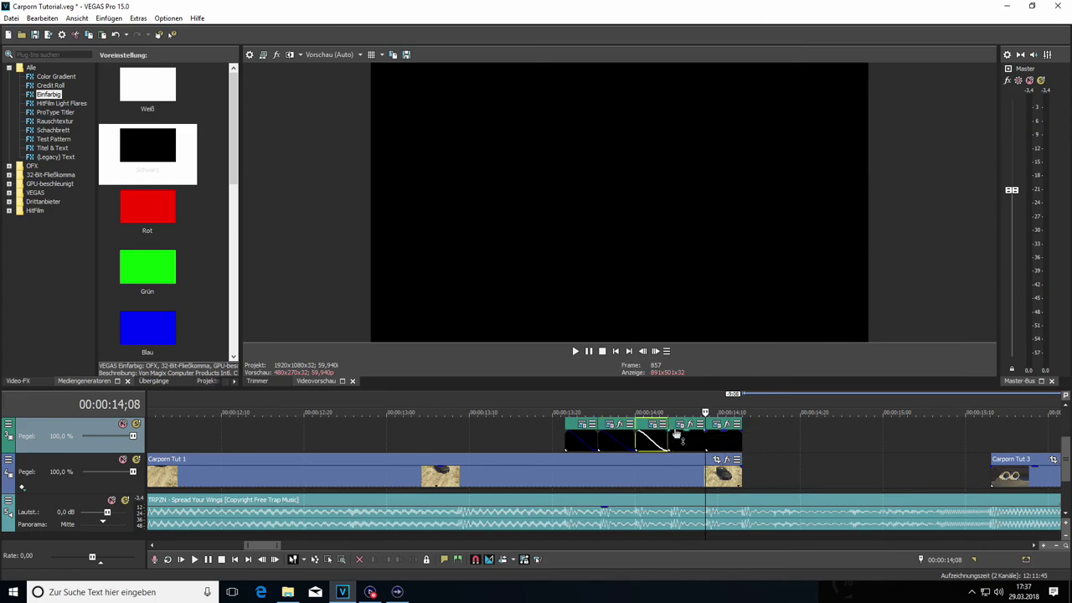
drag(706, 427, 671, 430)
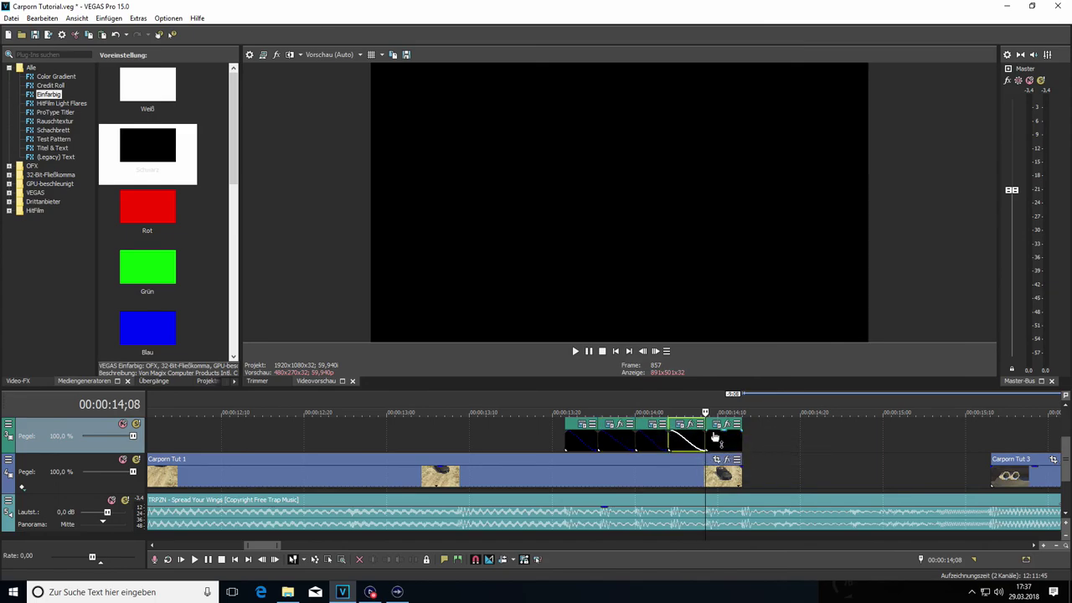
drag(742, 427, 709, 429)
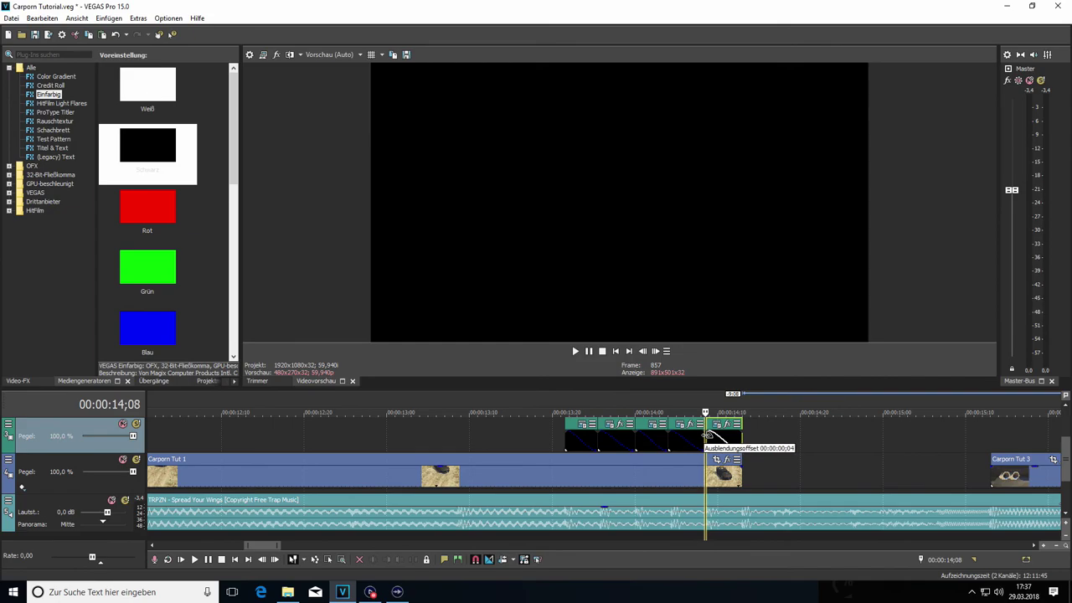
scroll(653, 439, down, 3)
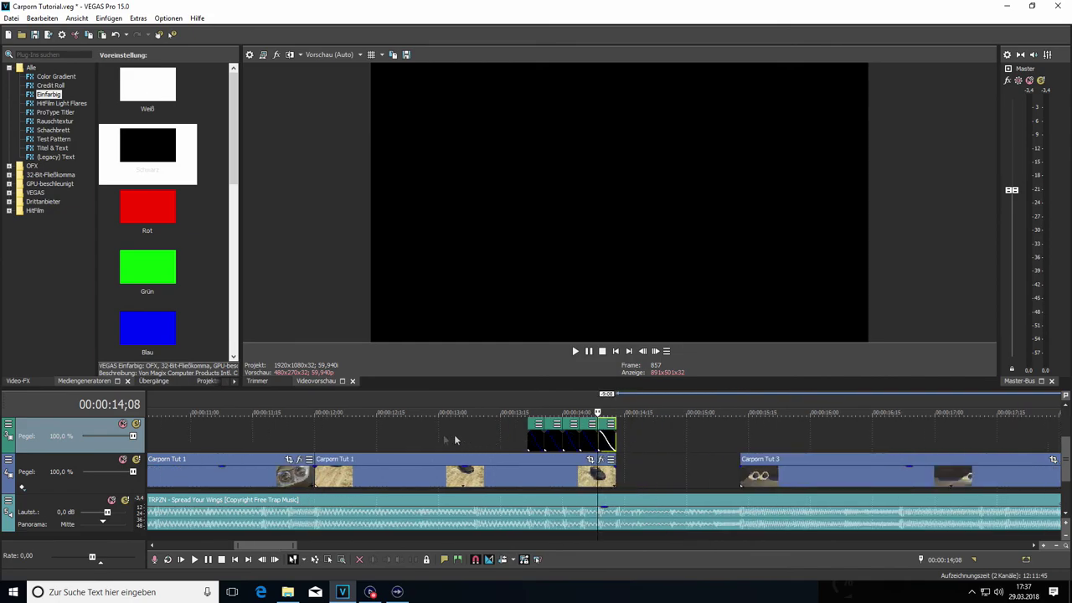
Step: Play back the black flashes over the end of the Carporn Tut 1 clip to check their timing with the drums
click(322, 430)
click(575, 351)
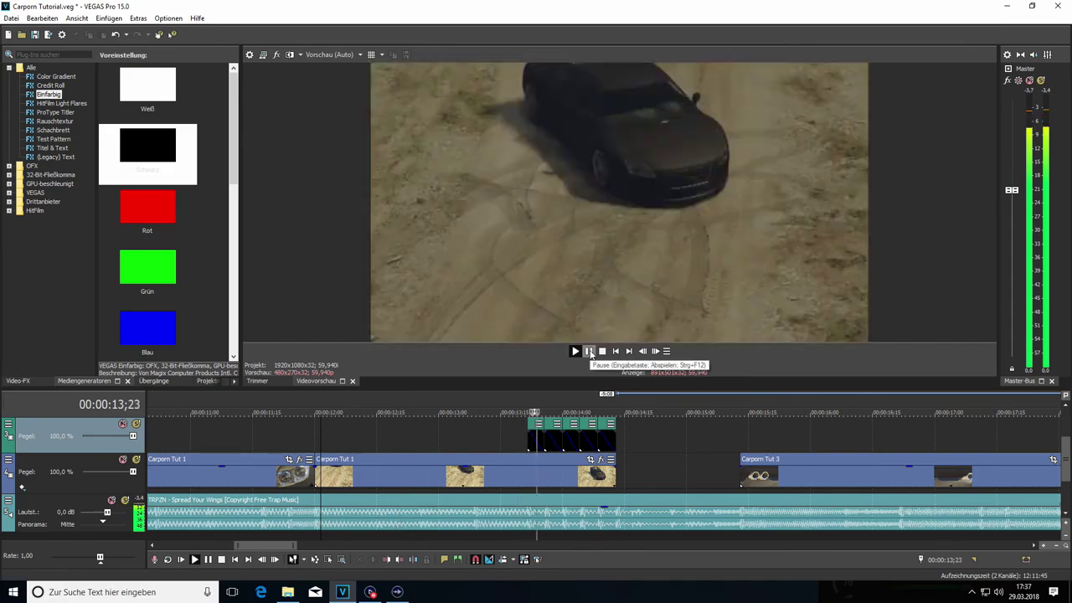
click(588, 350)
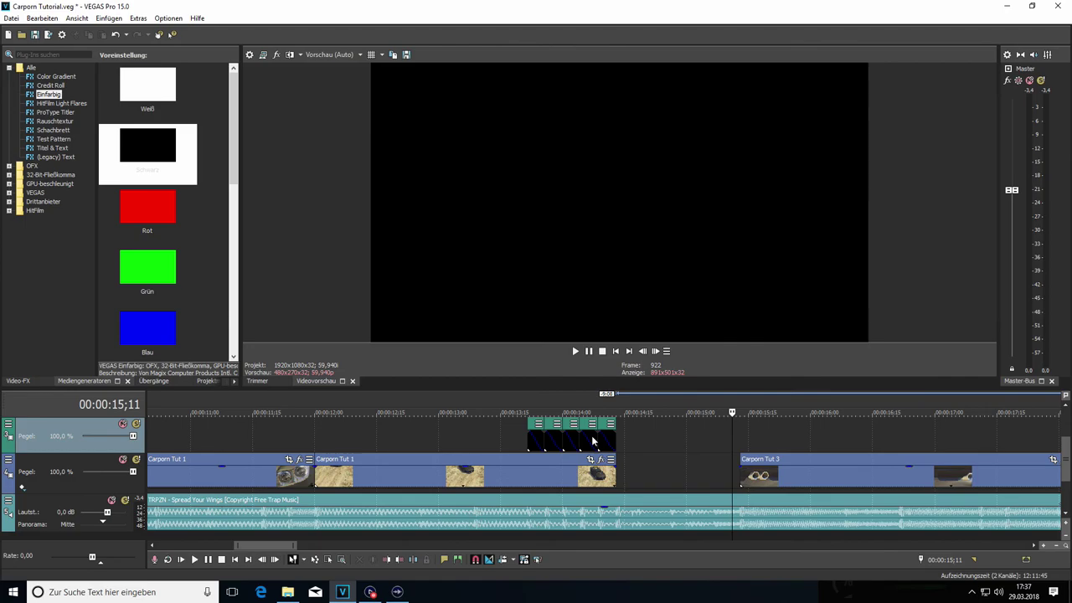
Step: Play the passage from the black flashes through the gap into the Carporn Tut 3 clip
click(738, 452)
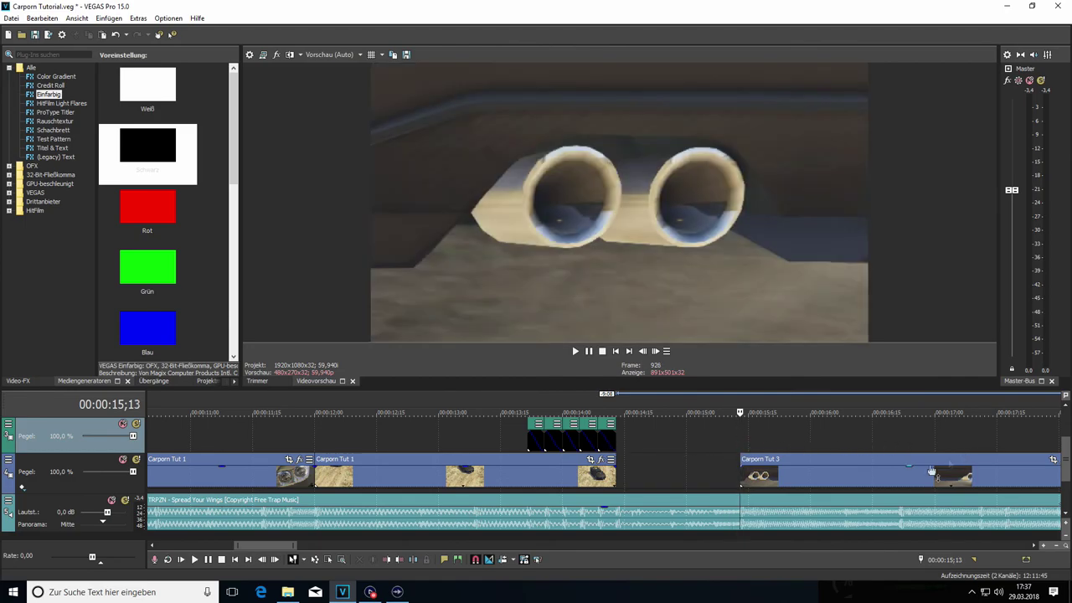
scroll(768, 443, right, 4)
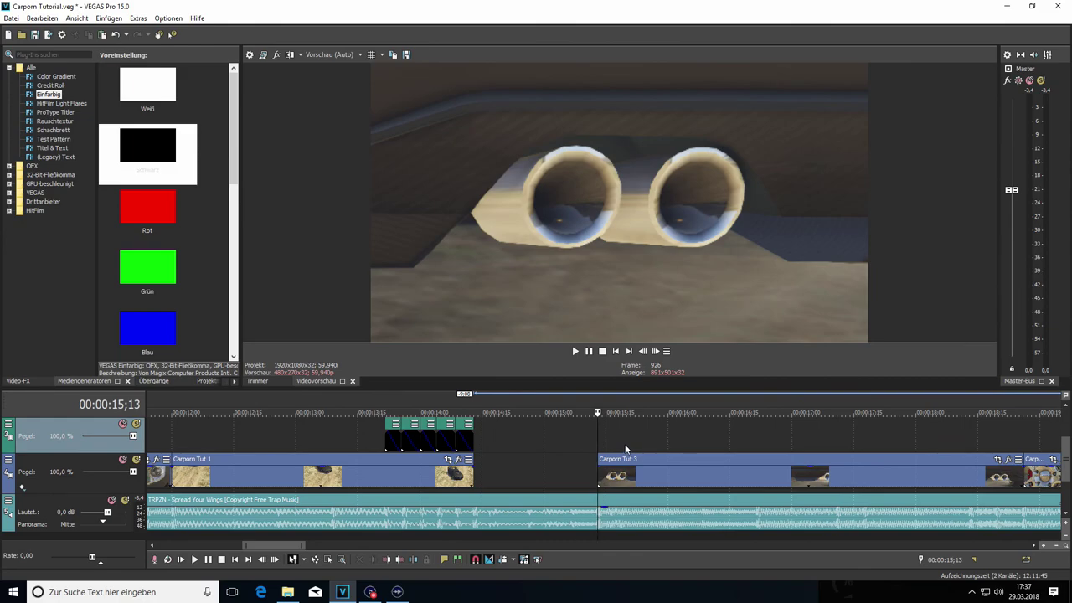
scroll(625, 444, down, 2)
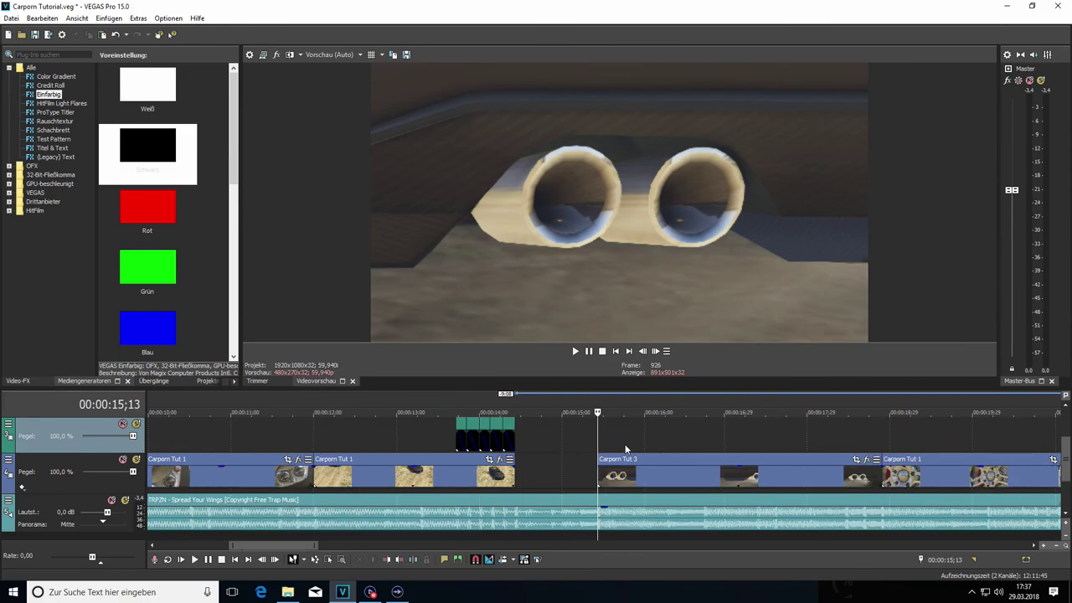
click(696, 477)
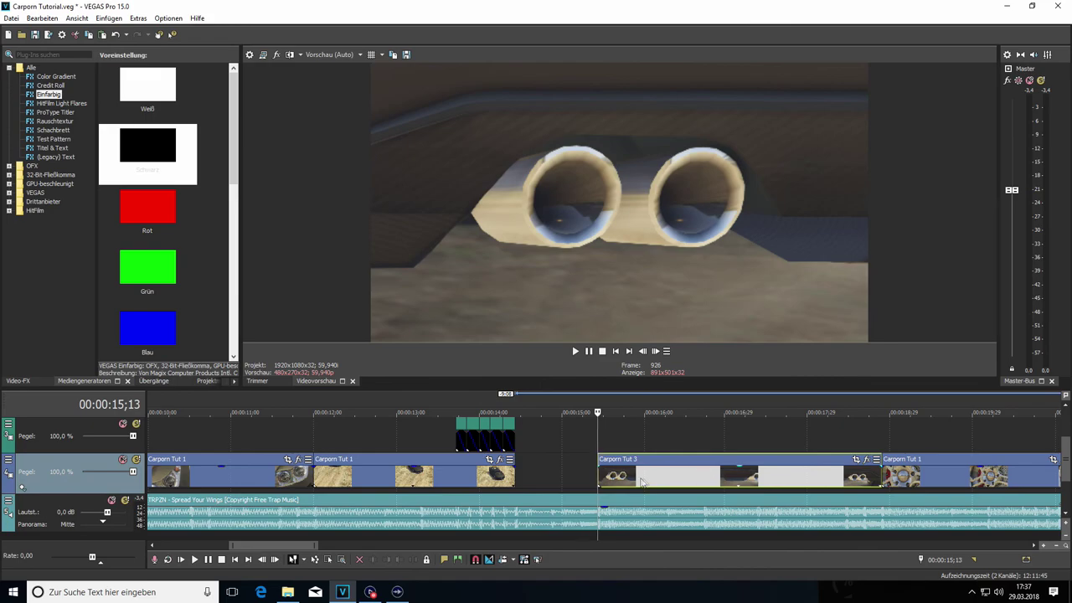
click(437, 435)
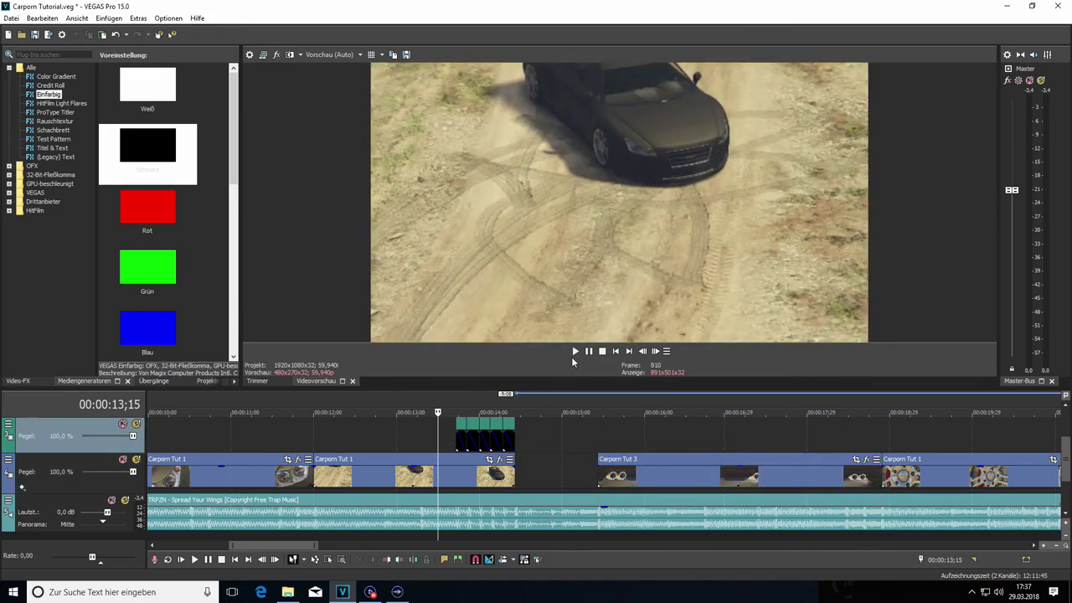
click(574, 352)
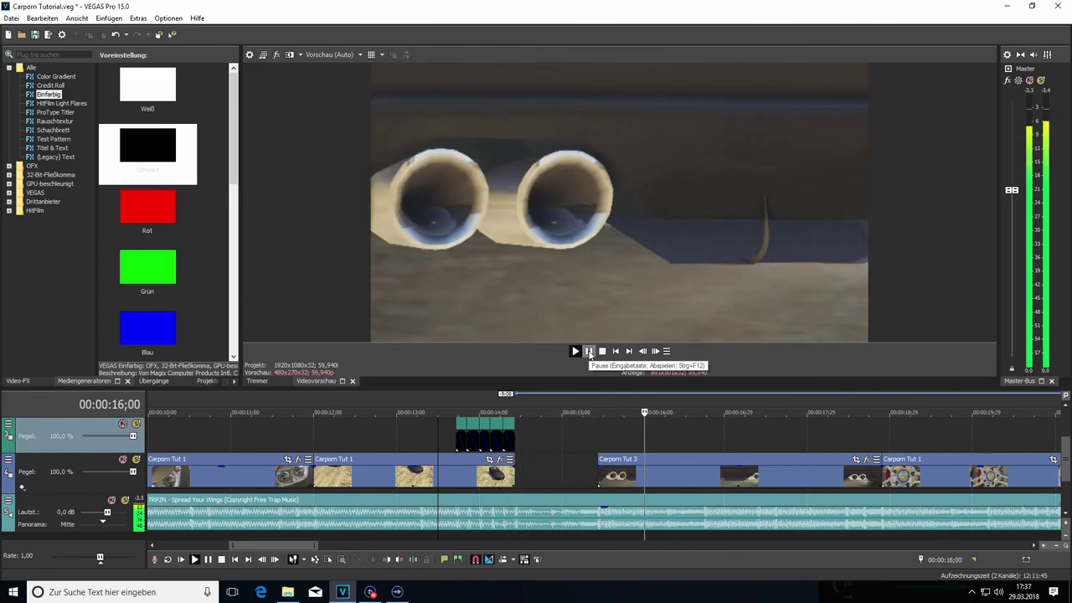
click(589, 353)
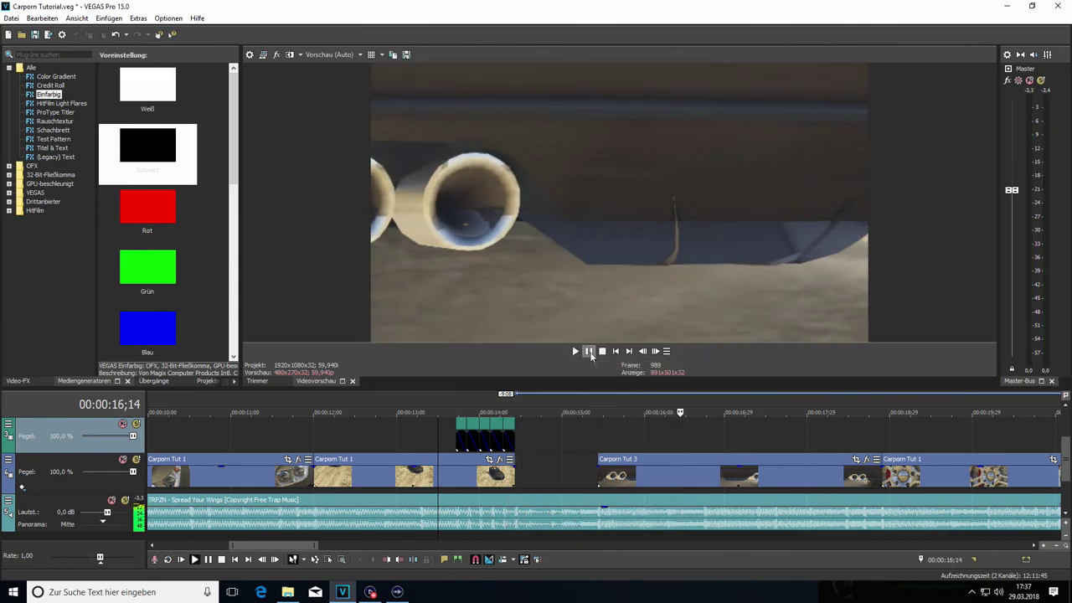
Step: Copy the Carporn Tut 3 clip and paste it onto the track above, starting at 00:00:15;13
click(665, 471)
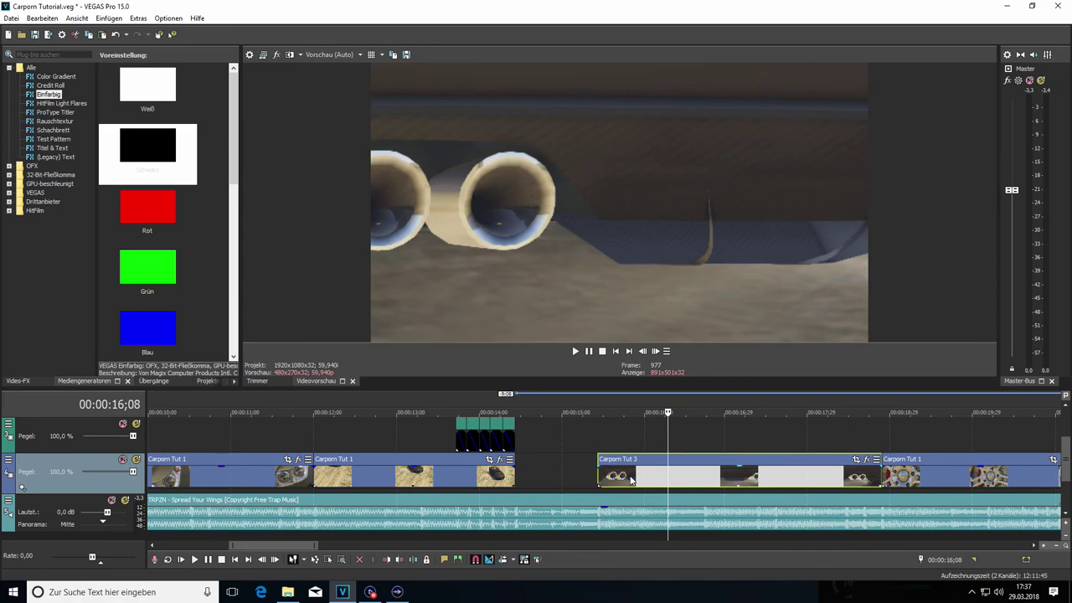
right_click(640, 477)
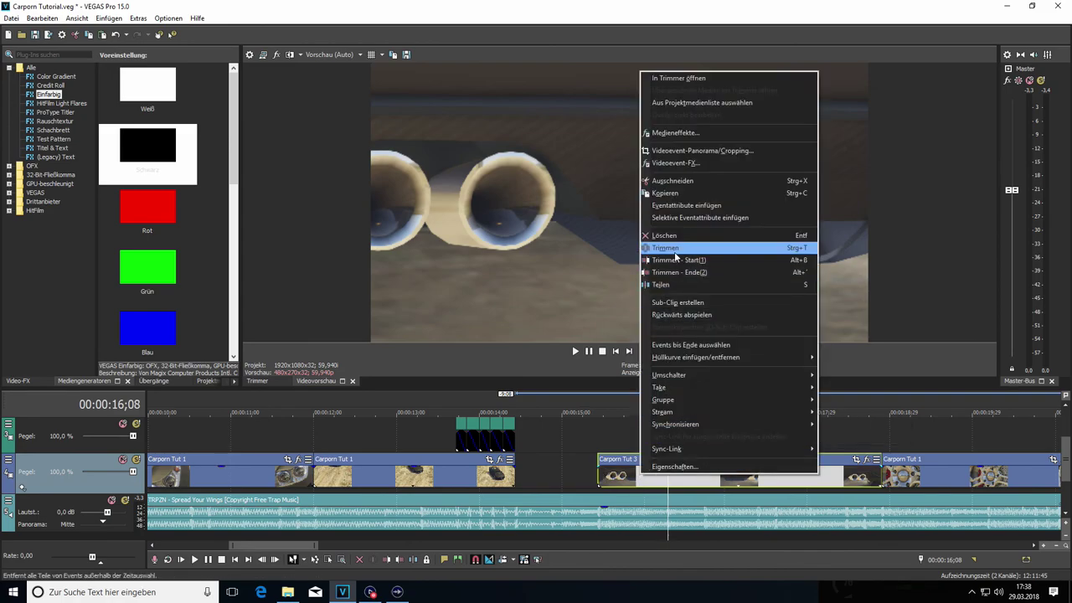
click(670, 194)
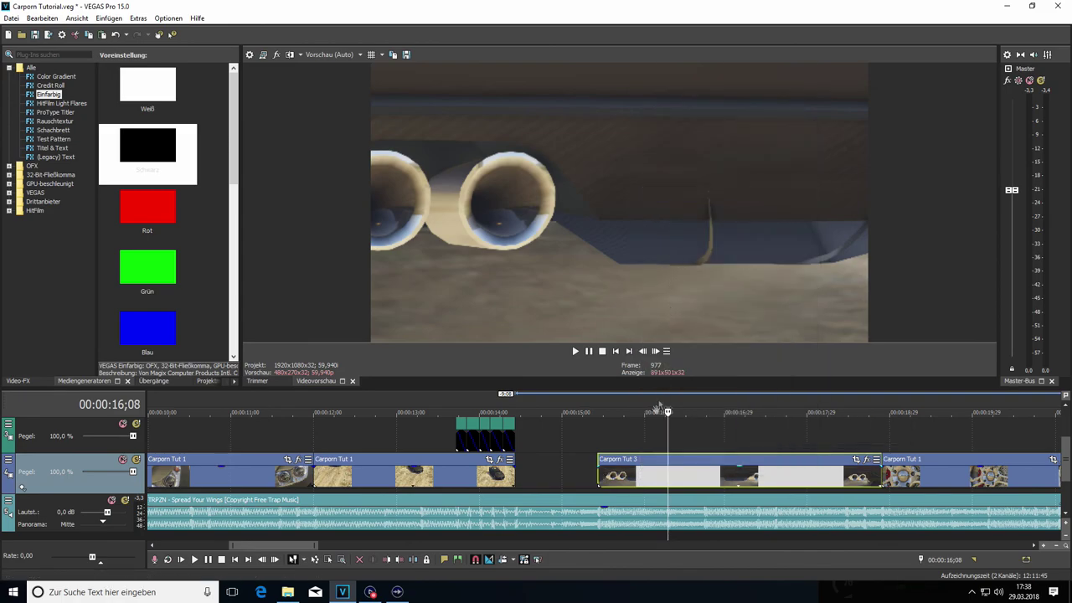
click(598, 474)
click(627, 446)
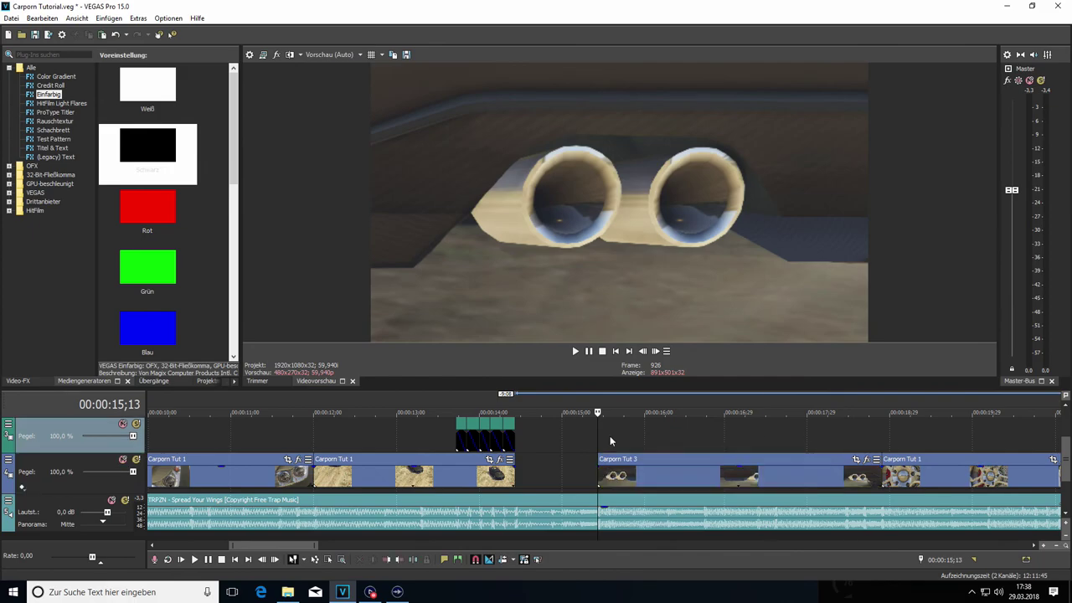
right_click(610, 445)
click(638, 241)
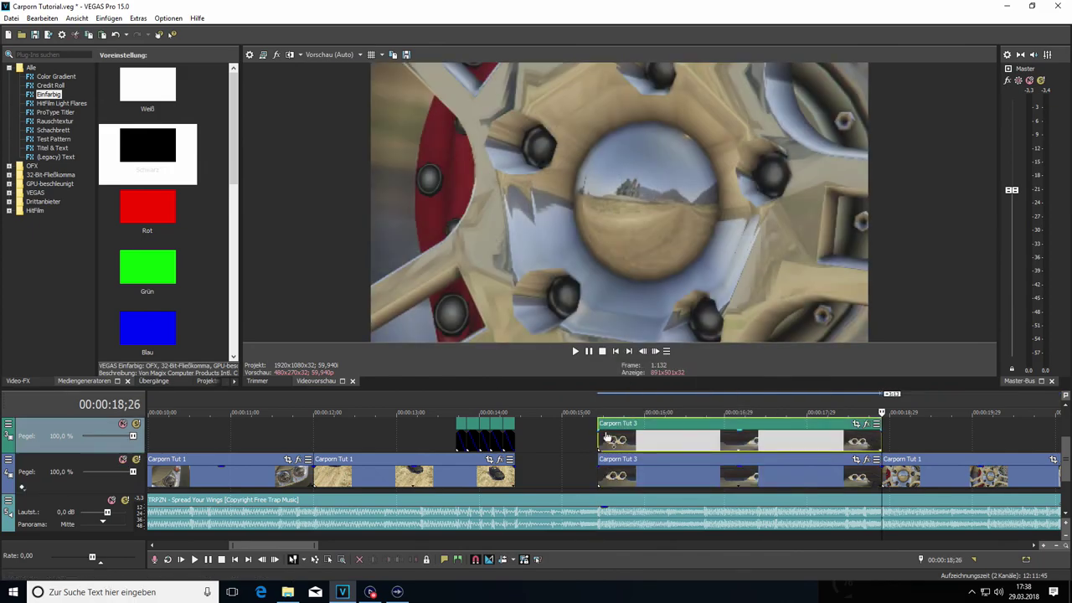
Step: Trim the end of the upper Carporn Tut 3 copy to 00:00:16;21
click(602, 442)
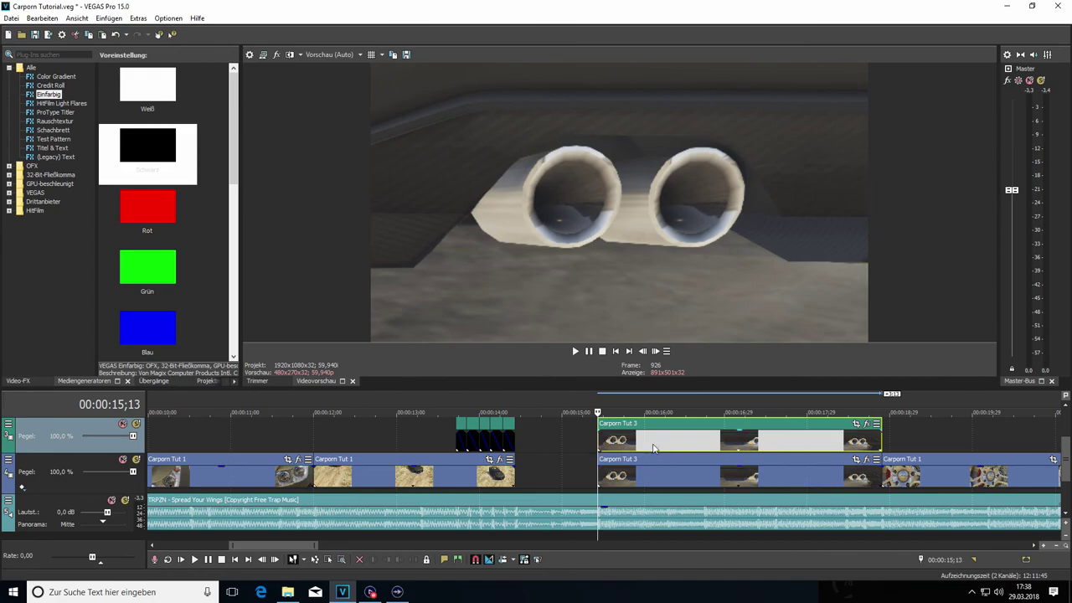
click(553, 438)
click(522, 412)
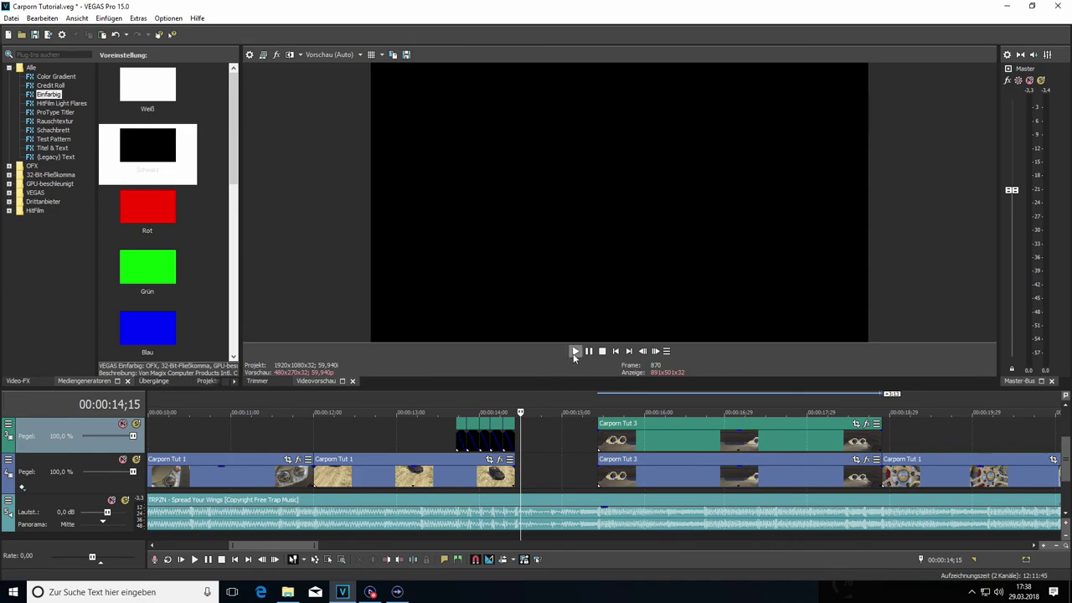
click(576, 351)
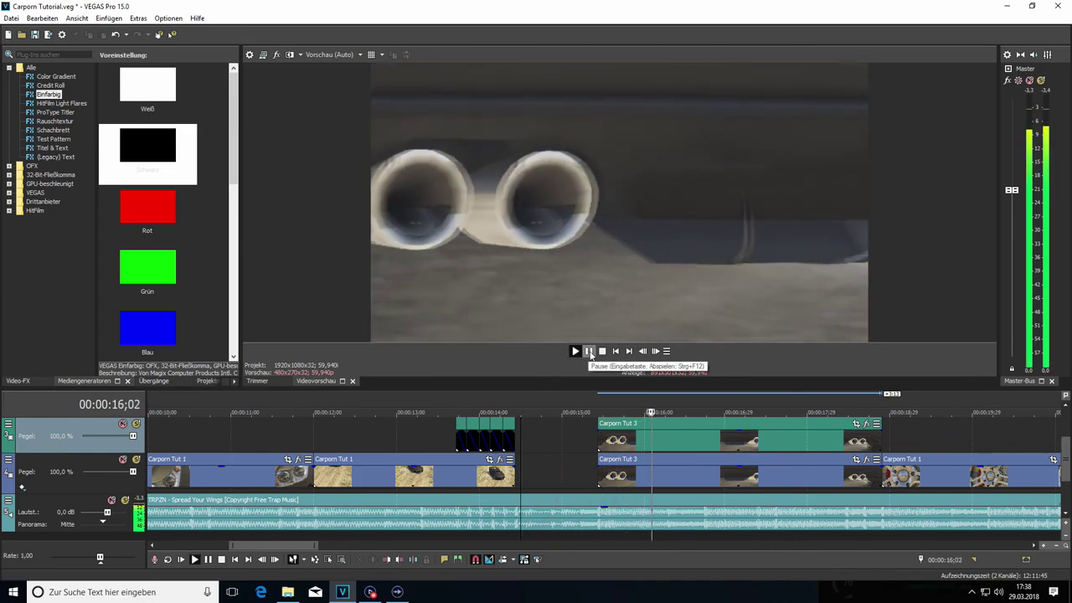
click(589, 352)
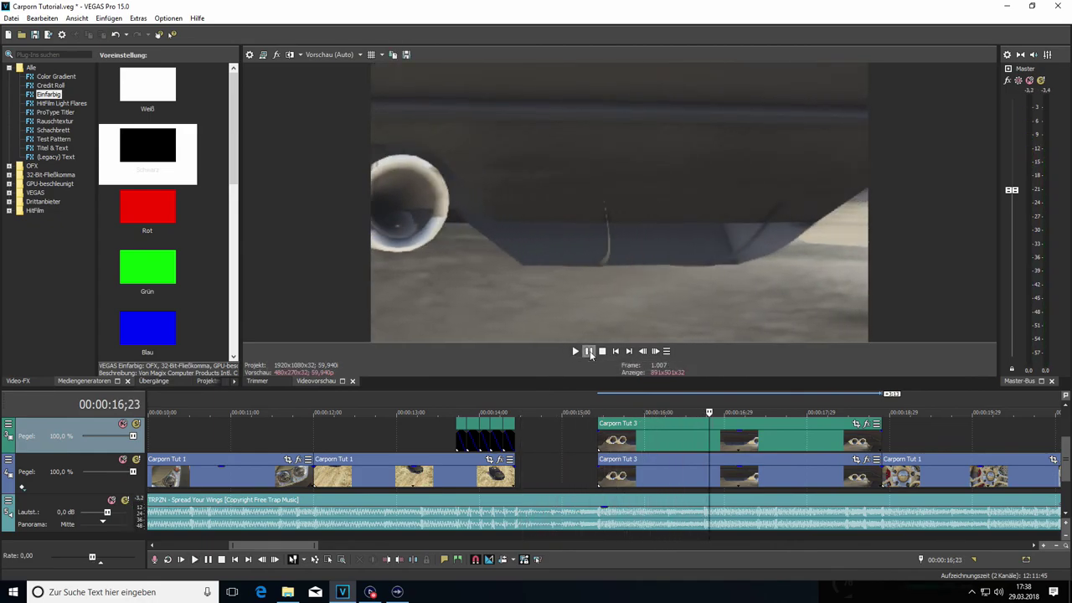
click(703, 442)
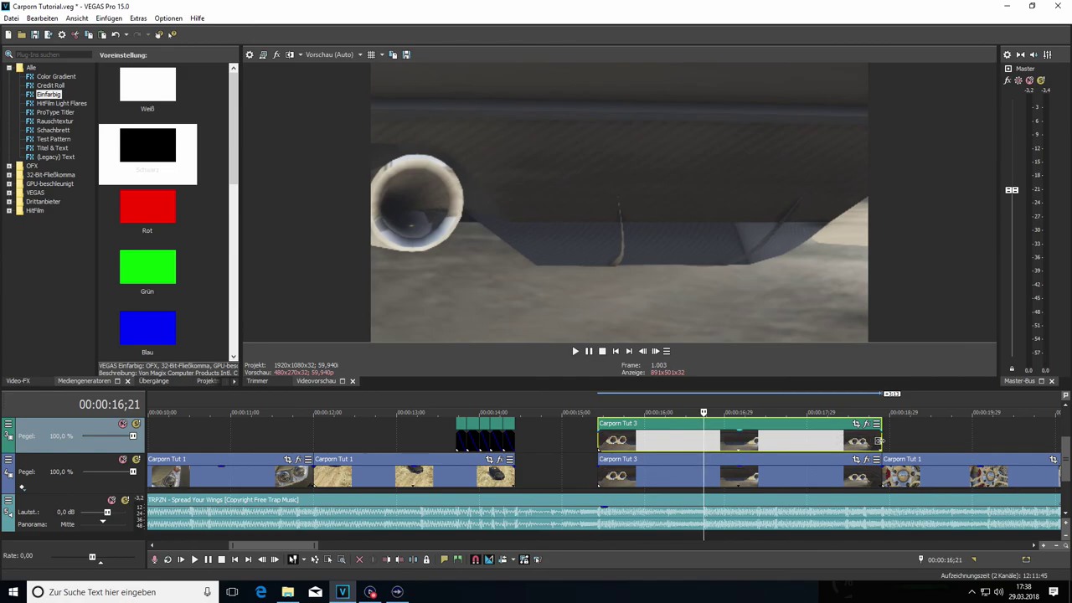
drag(877, 442, 703, 444)
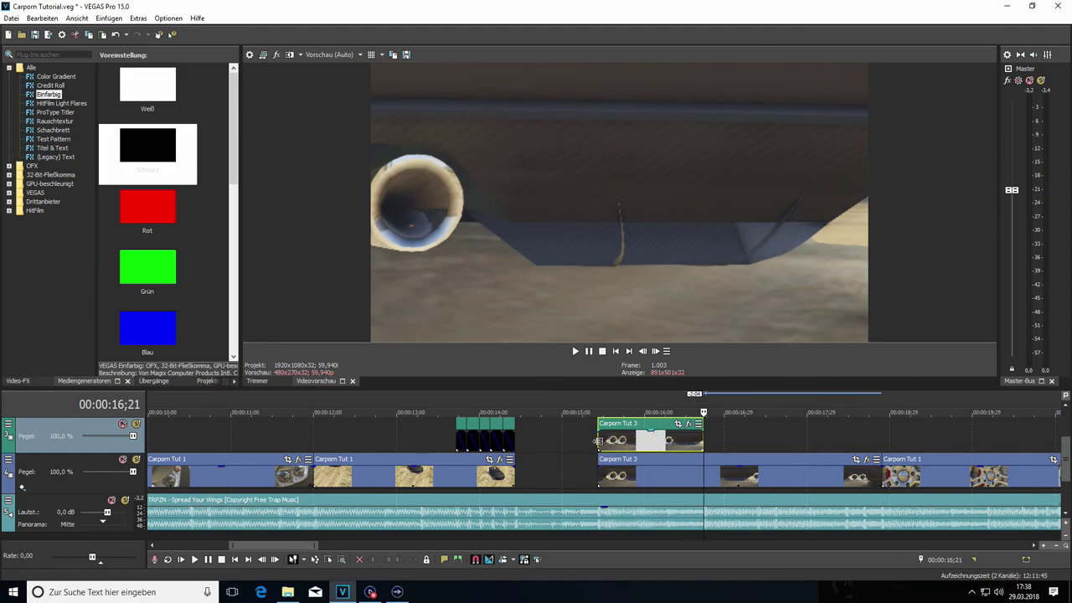
Step: Keyframe the upper Carporn Tut 3 copy's pan/crop centre at 918.6, 498.6 on its first frame and 918.6, 584.9 at 00:00:00;02
key(ctrl+Left)
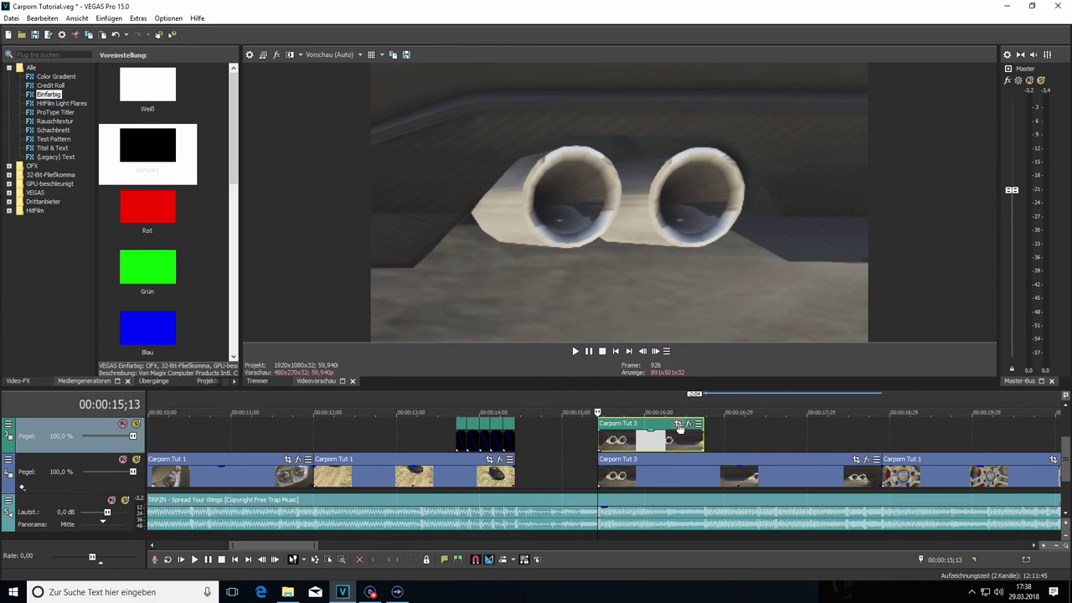
click(688, 424)
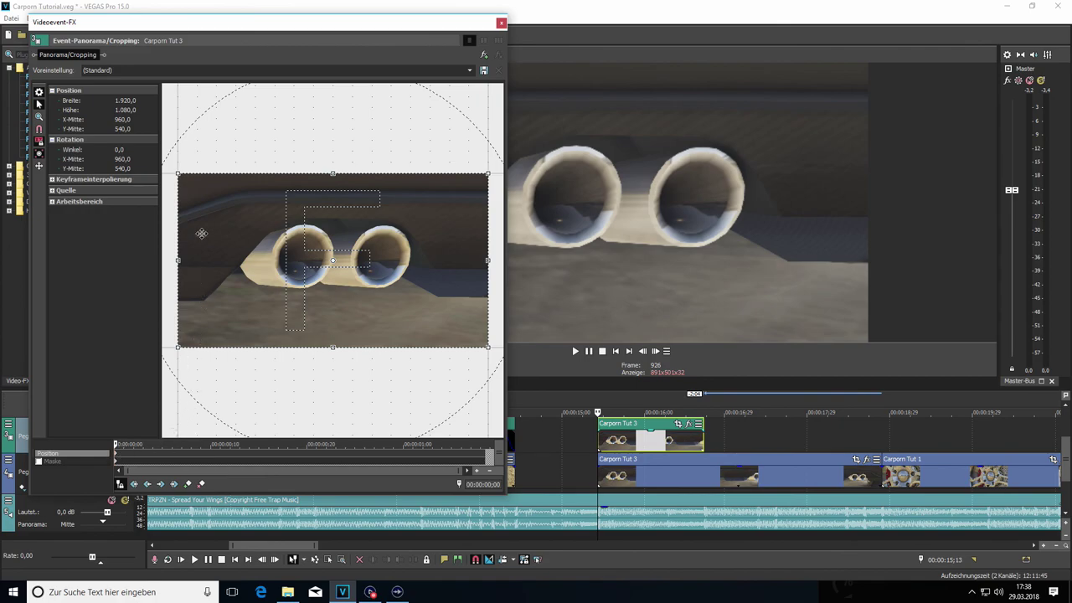
drag(228, 246, 221, 240)
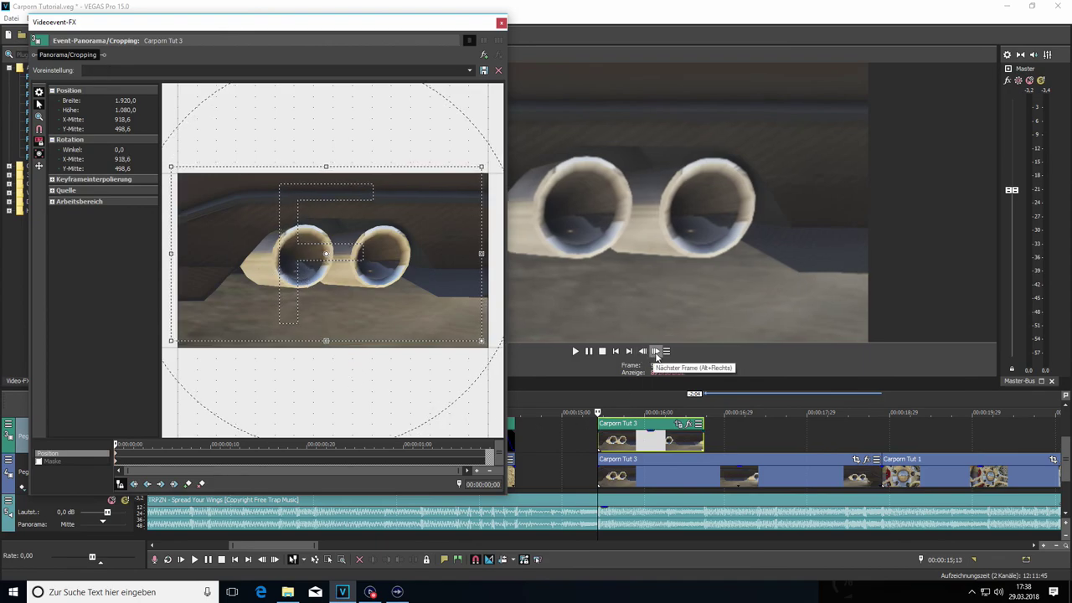
click(657, 352)
click(656, 351)
click(322, 286)
drag(321, 286, 322, 298)
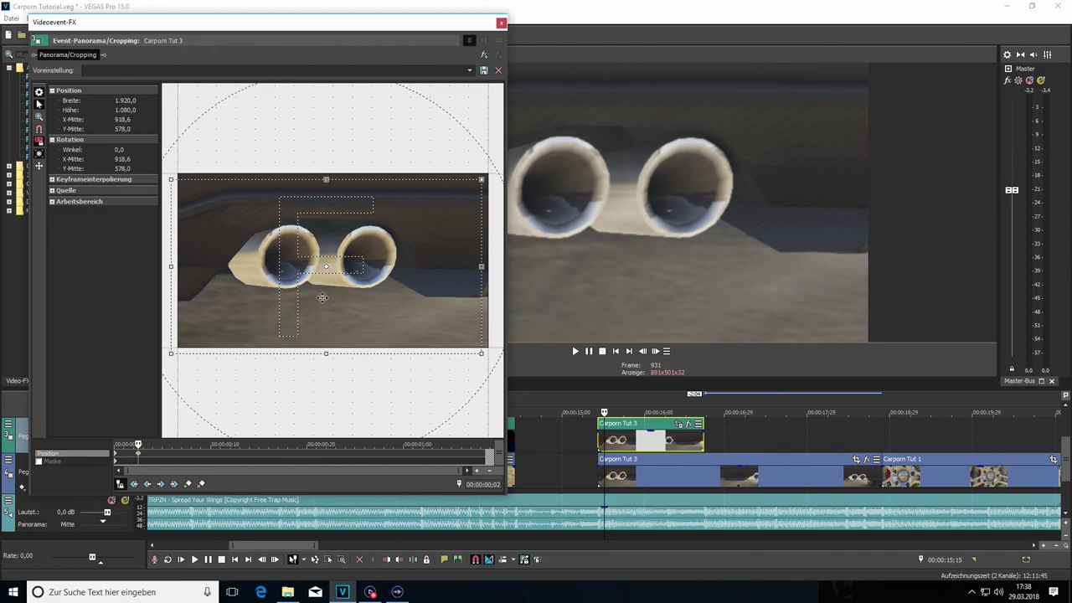
drag(322, 297, 323, 301)
Step: Add two more pan/crop keyframes five frames apart, centred at 1008.3, 584.9 and, at 00:00:00;07, at 1008.3, 495.1
click(655, 352)
click(655, 351)
click(655, 352)
click(655, 352)
click(656, 352)
drag(344, 310, 359, 311)
click(655, 353)
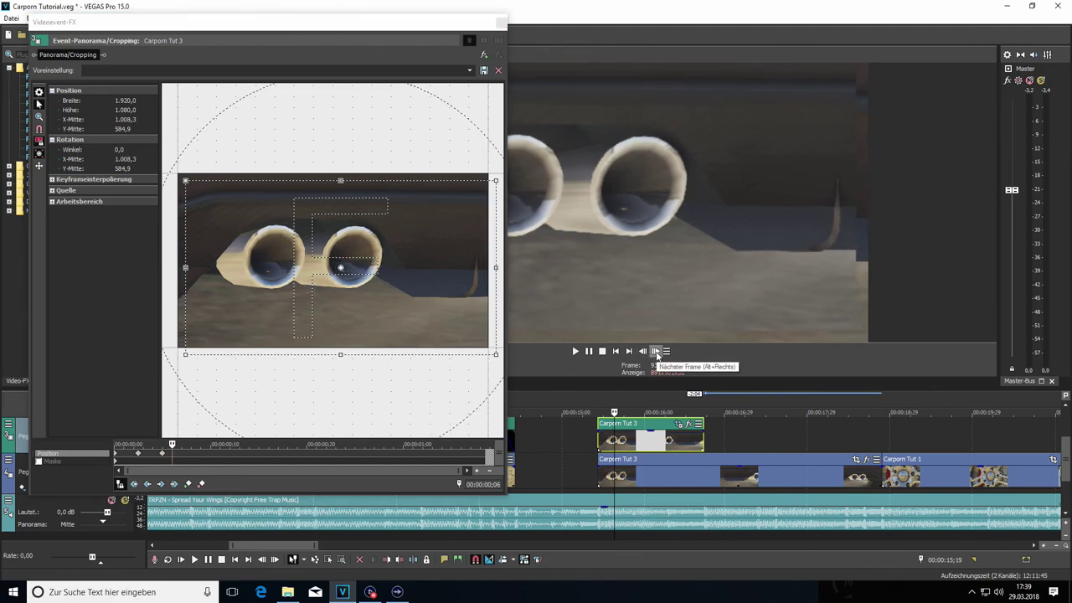
click(655, 352)
drag(394, 307, 394, 291)
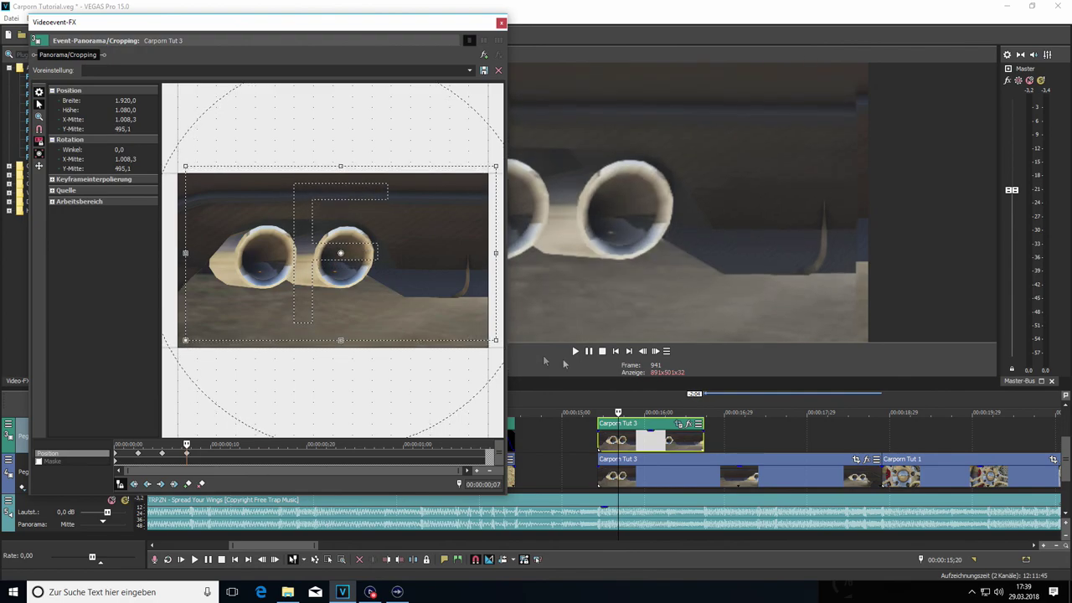
Step: Restore the default framing, centred at 960, 540, in a pan/crop keyframe at 00:00:00;10 and close the Video Event FX window
click(657, 353)
click(657, 352)
click(656, 353)
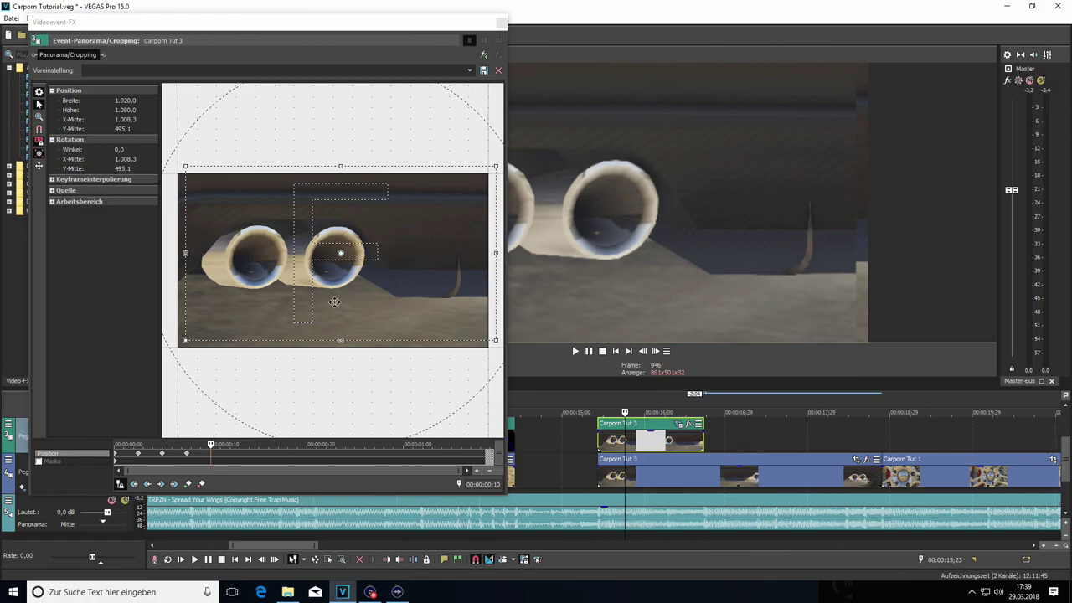
right_click(334, 301)
click(357, 309)
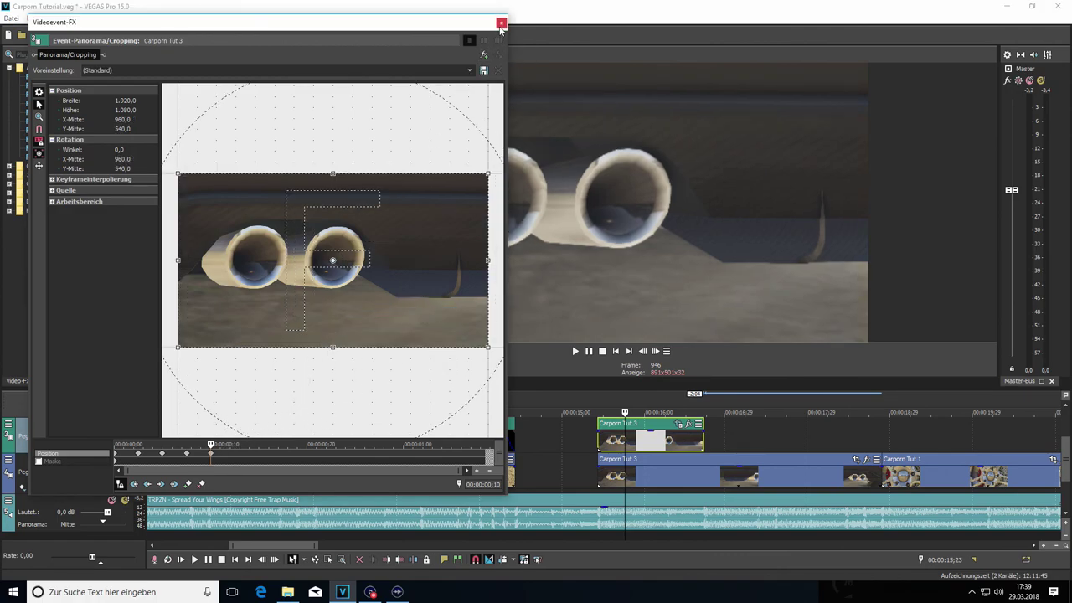
click(501, 23)
Step: Play back the shake at the start of Carporn Tut 3 and return the cursor to the clip's start
click(582, 432)
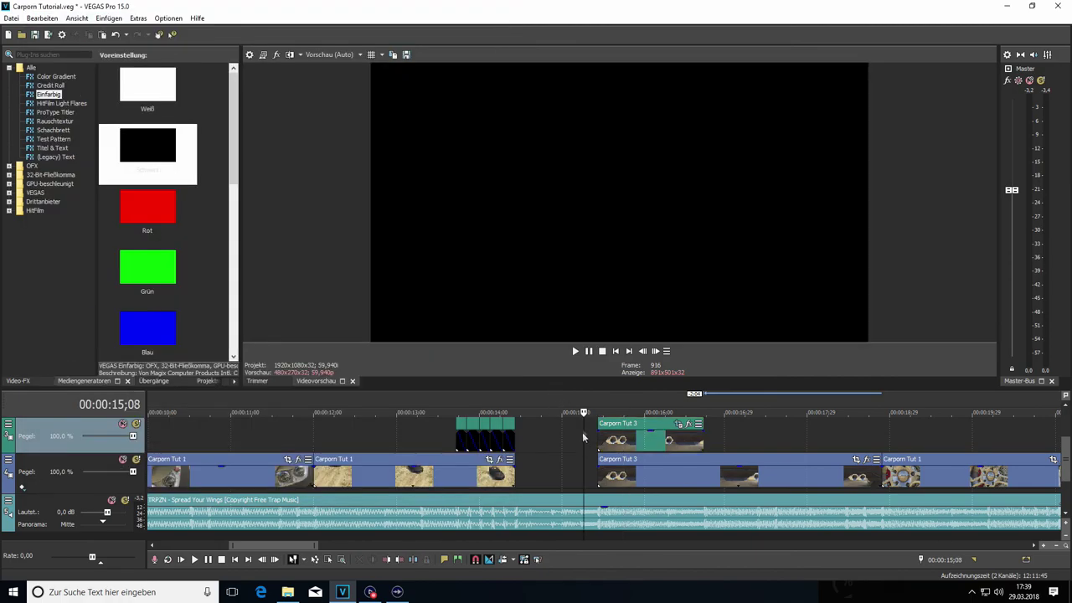
click(575, 353)
click(589, 351)
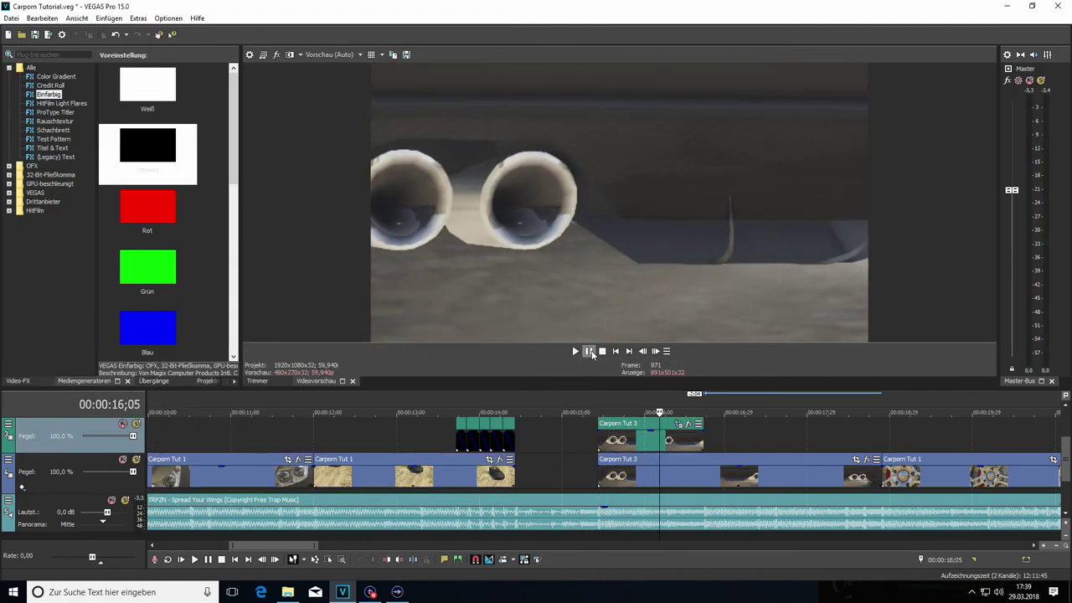
click(599, 446)
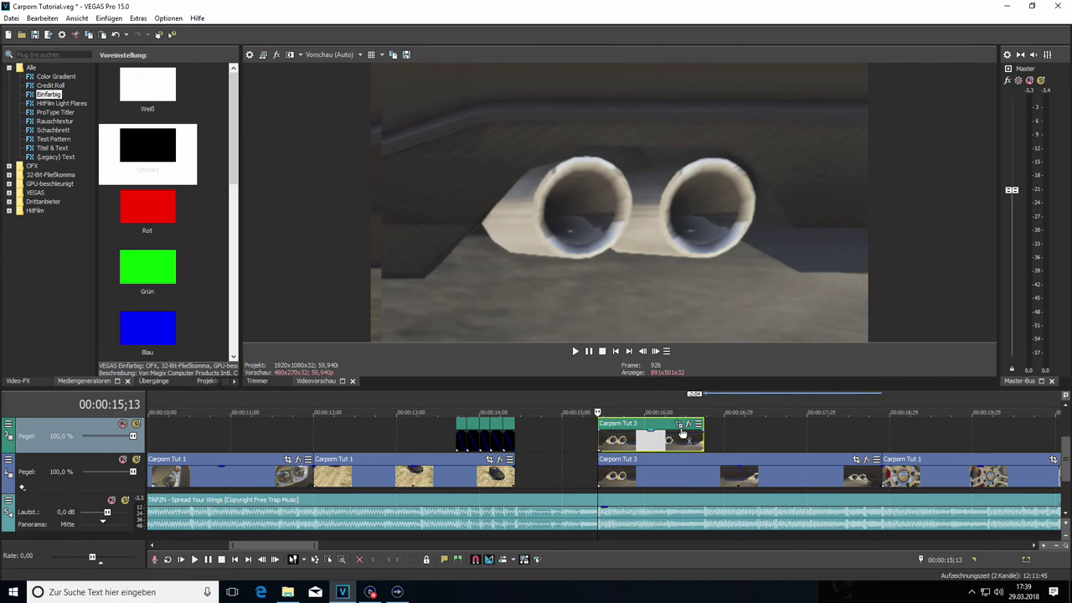
Step: Set the project's stereoscopic 3D mode to Anaglyphisch (rot/zyan) in the project properties
click(250, 55)
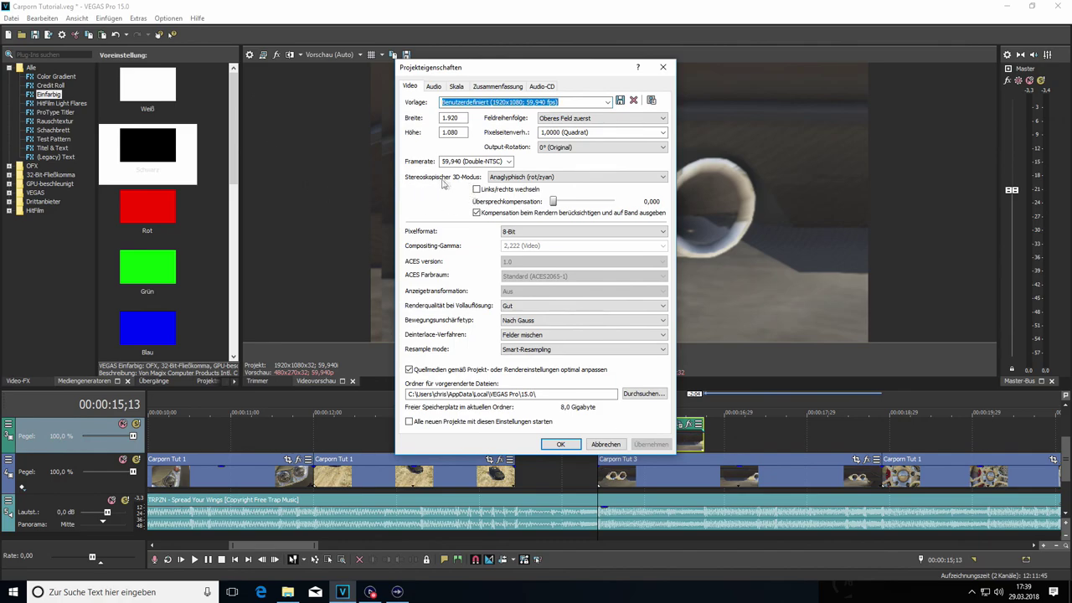
click(524, 178)
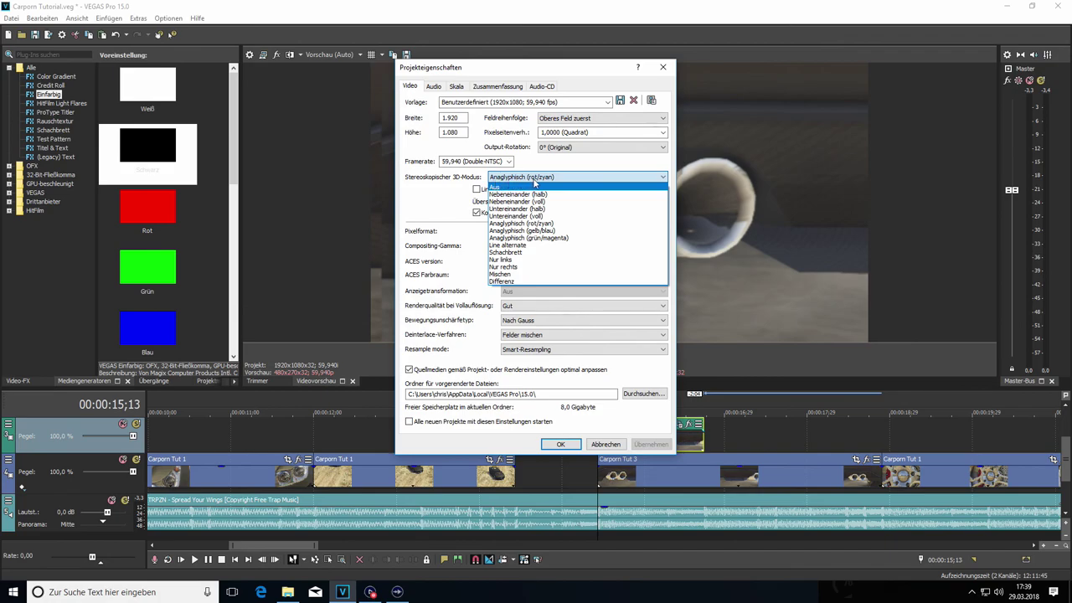
click(524, 224)
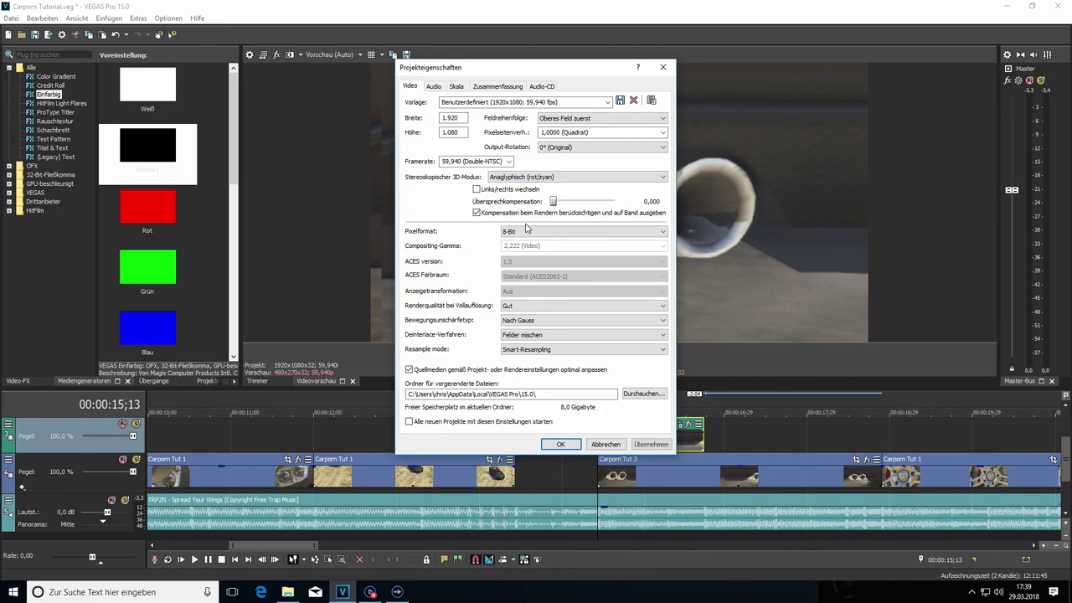
click(560, 444)
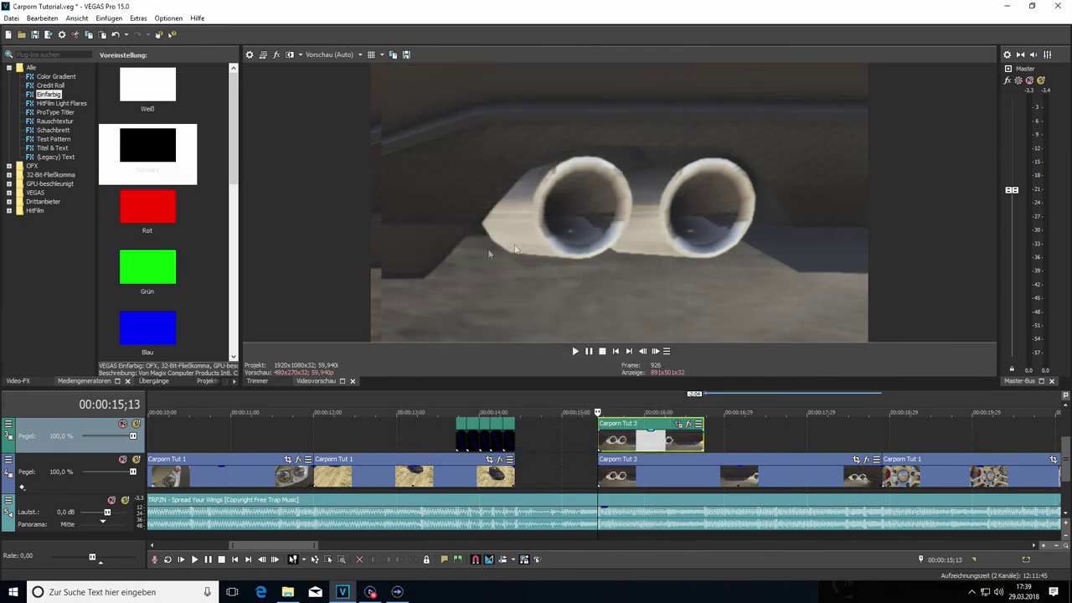
Step: Apply the Stereoskopische 3D-Anpassung effect to the upper Carporn Tut 3 clip, with Zoom at 0,0211 and Keystone at 0,0116
click(23, 382)
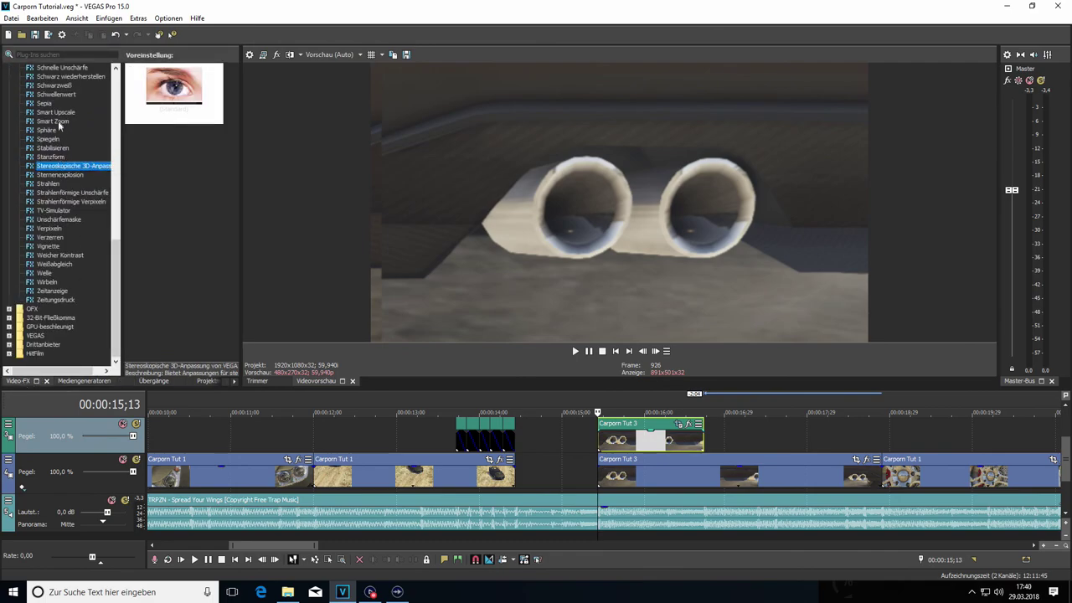
drag(48, 167, 615, 441)
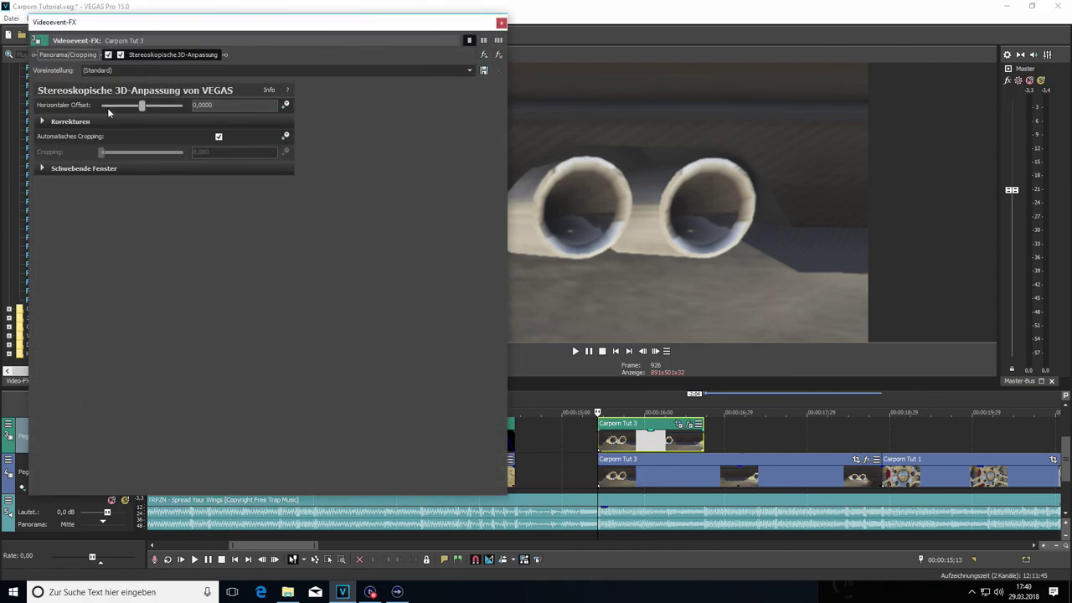
click(43, 122)
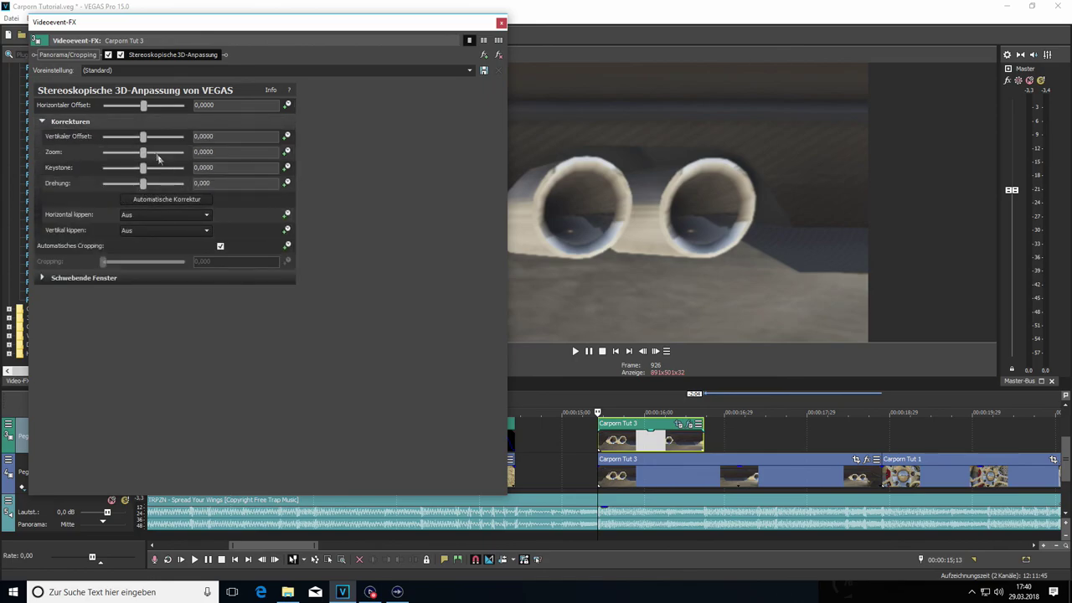
drag(145, 153, 154, 156)
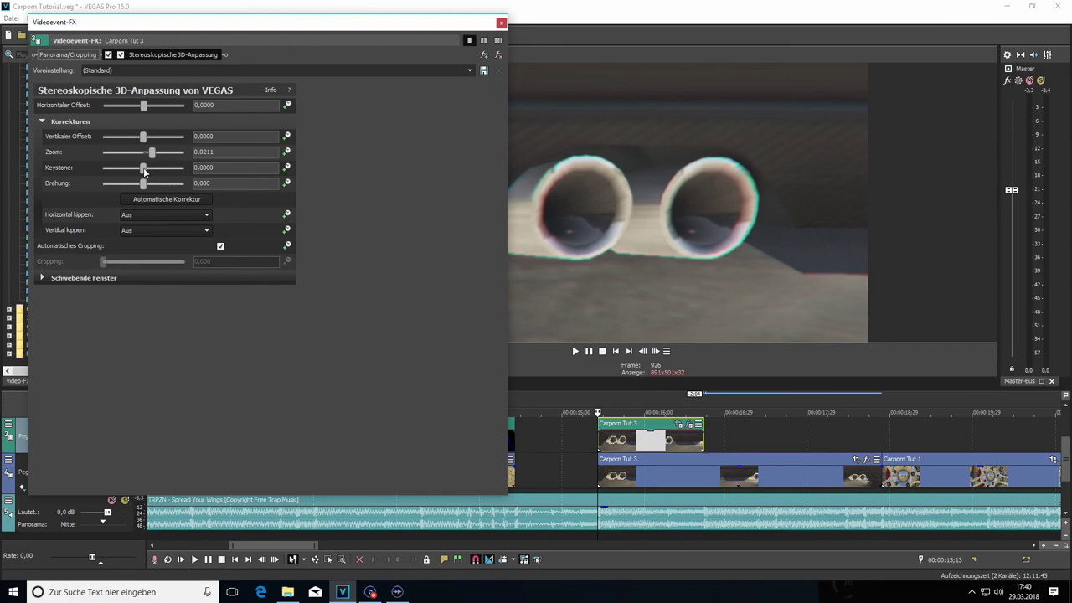
drag(145, 170, 149, 170)
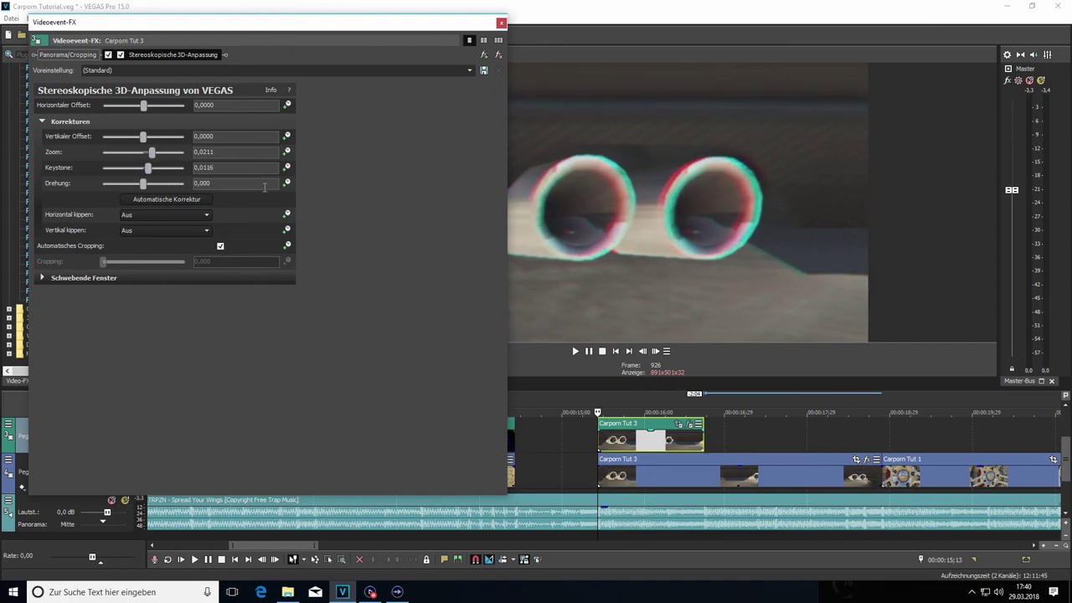
click(500, 22)
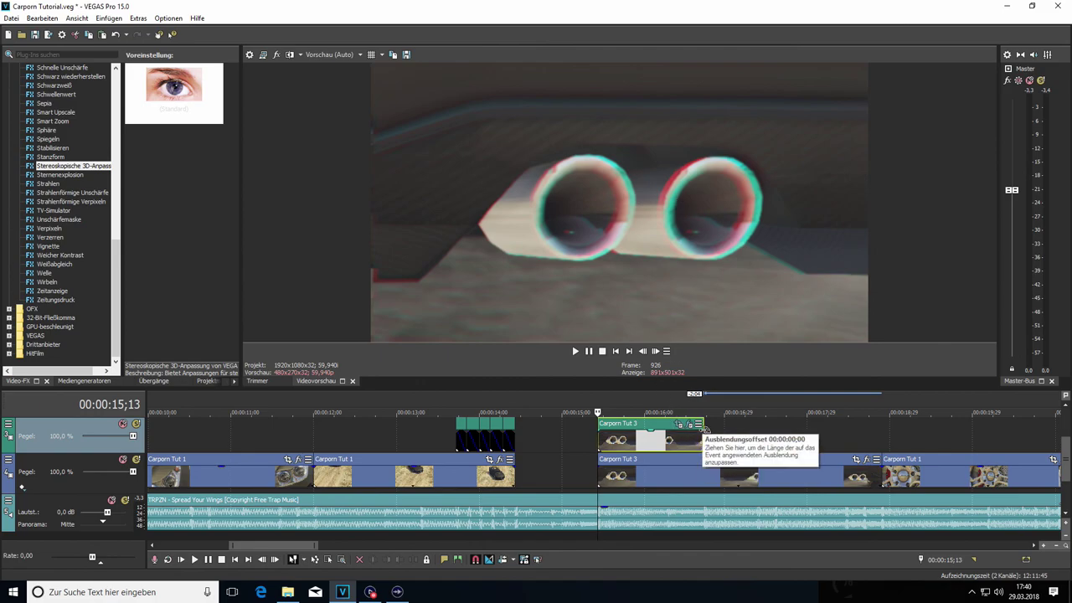
Step: Fade out the upper Carporn Tut 3 clip over nearly its whole length and play back the transition from the preceding clip
drag(701, 436, 603, 437)
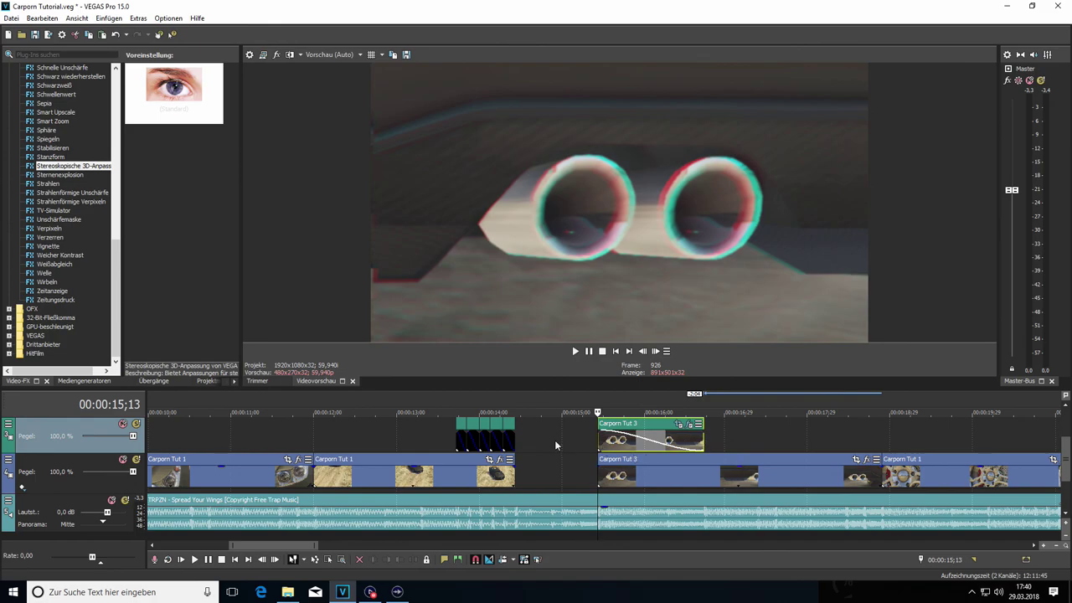
click(318, 432)
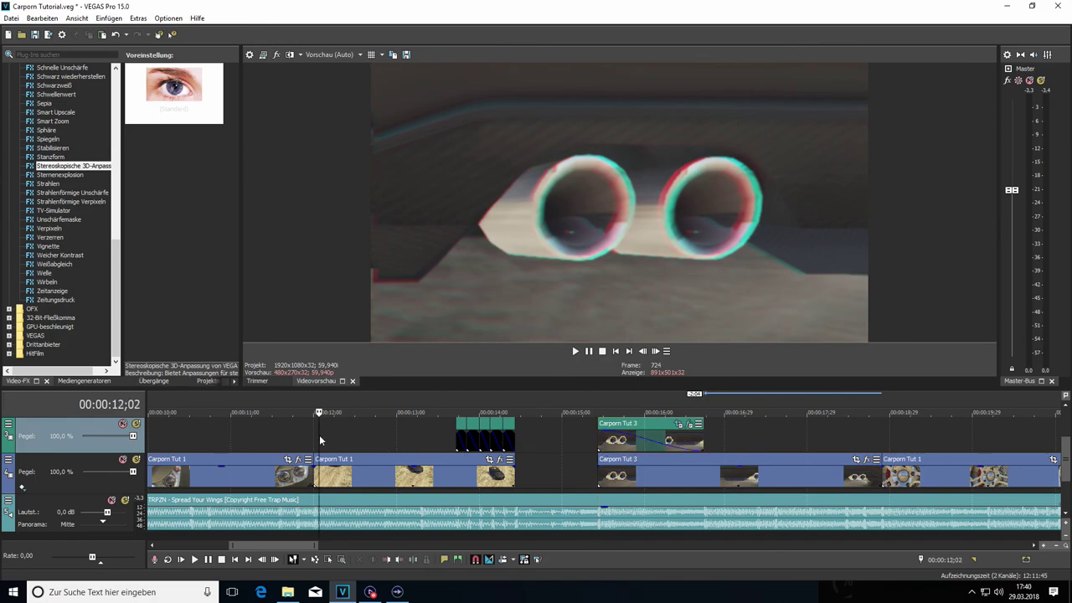
click(575, 352)
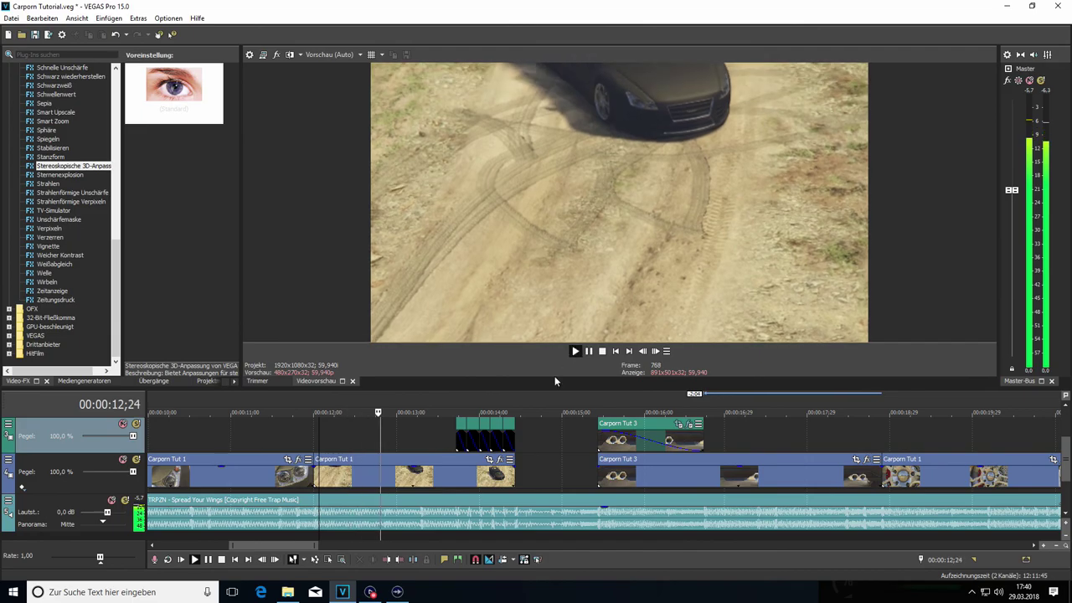
click(590, 352)
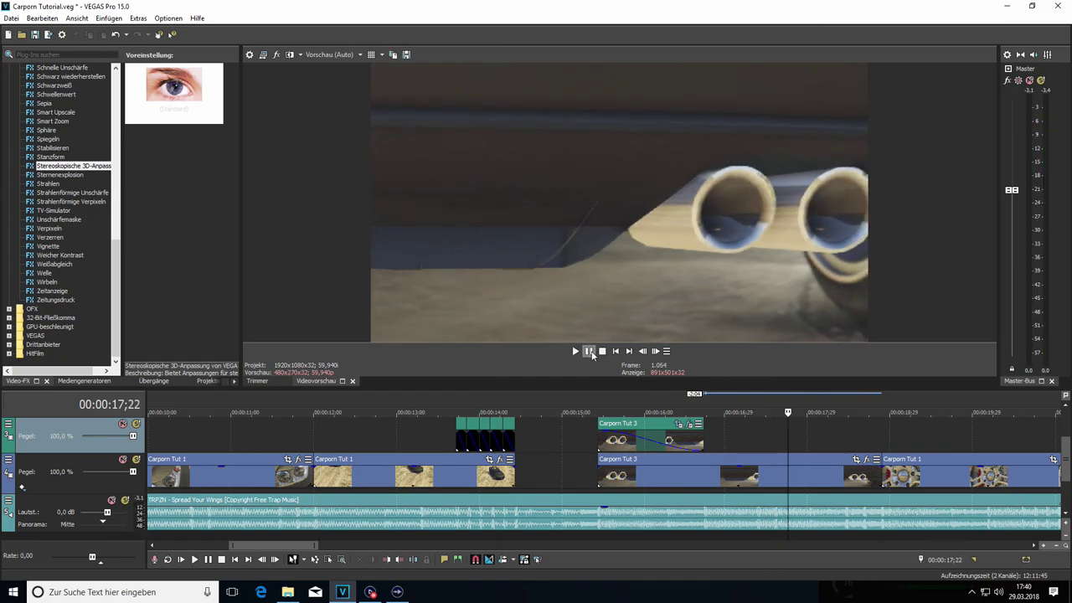
click(602, 351)
click(575, 351)
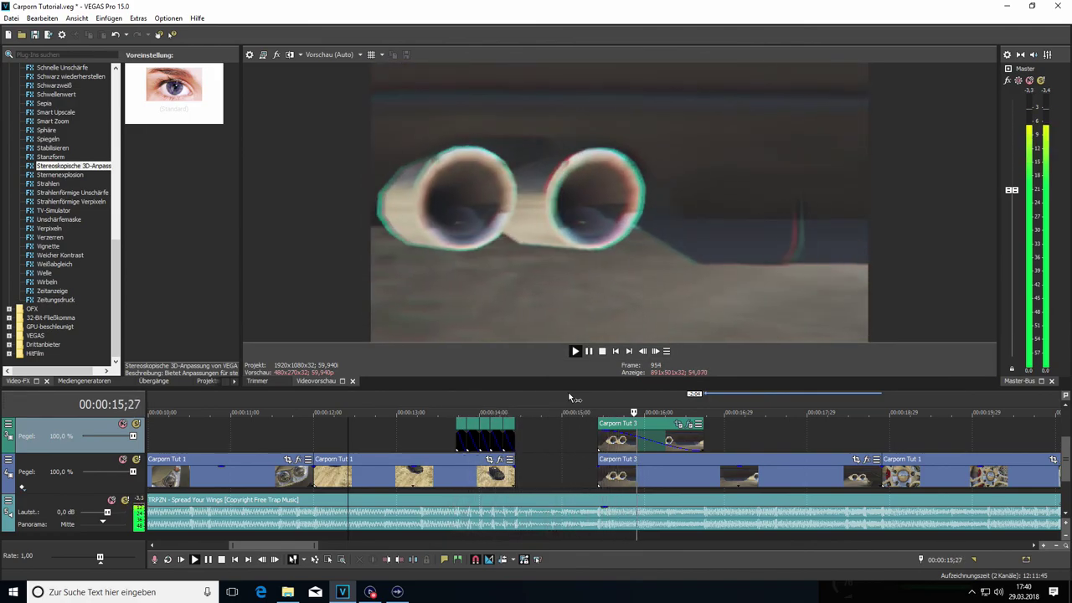
click(589, 351)
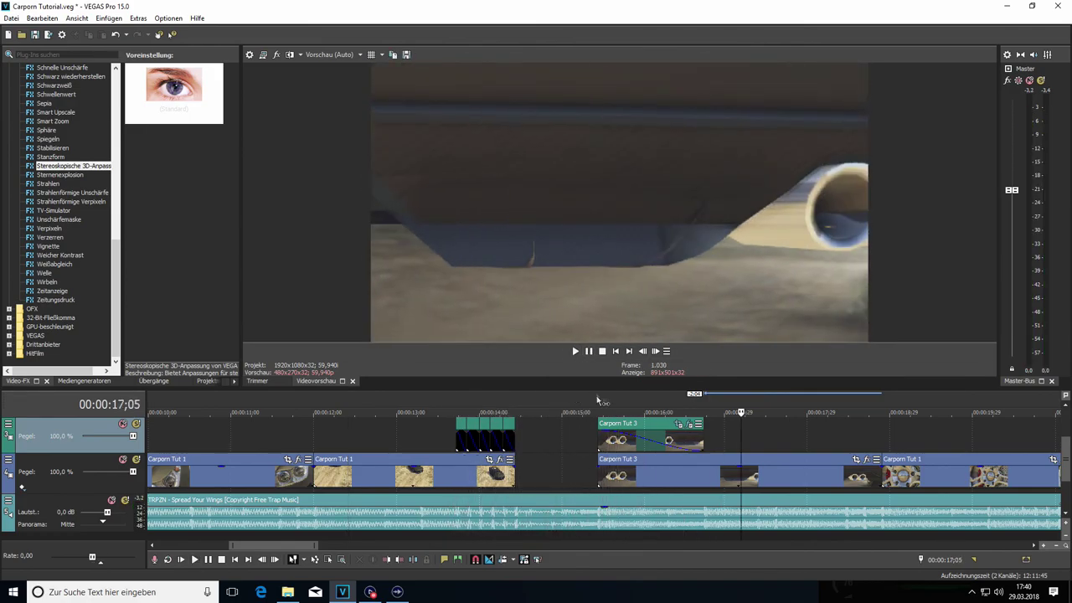
click(598, 444)
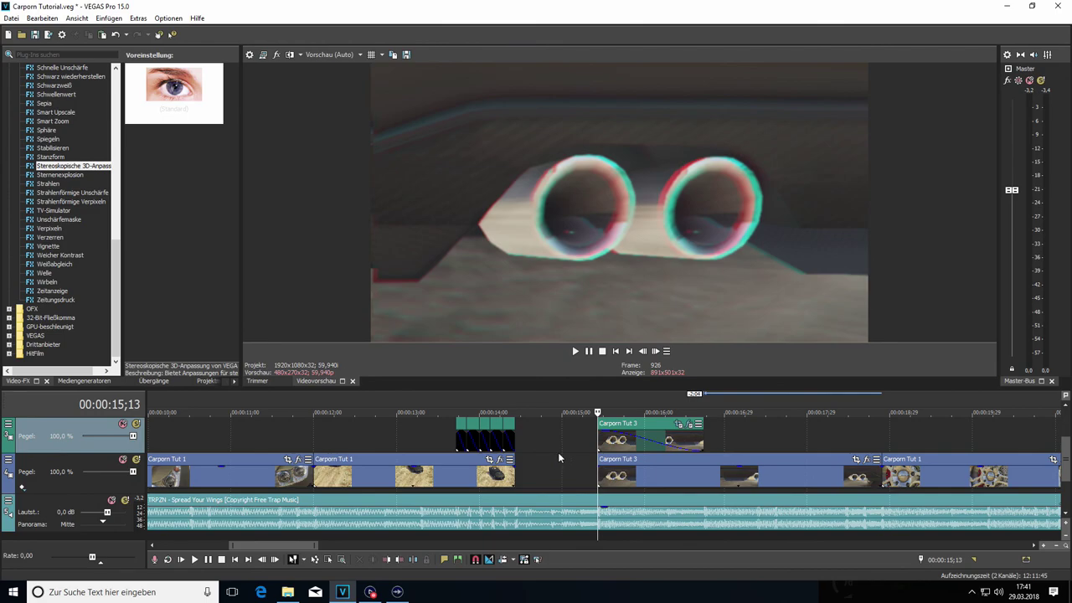
Step: Insert a new video track above the others and add the Cinemascope%202-35-1%20Croplines image to it from the Gameplays folder in File Explorer
scroll(557, 452, down, 1)
scroll(558, 452, down, 1)
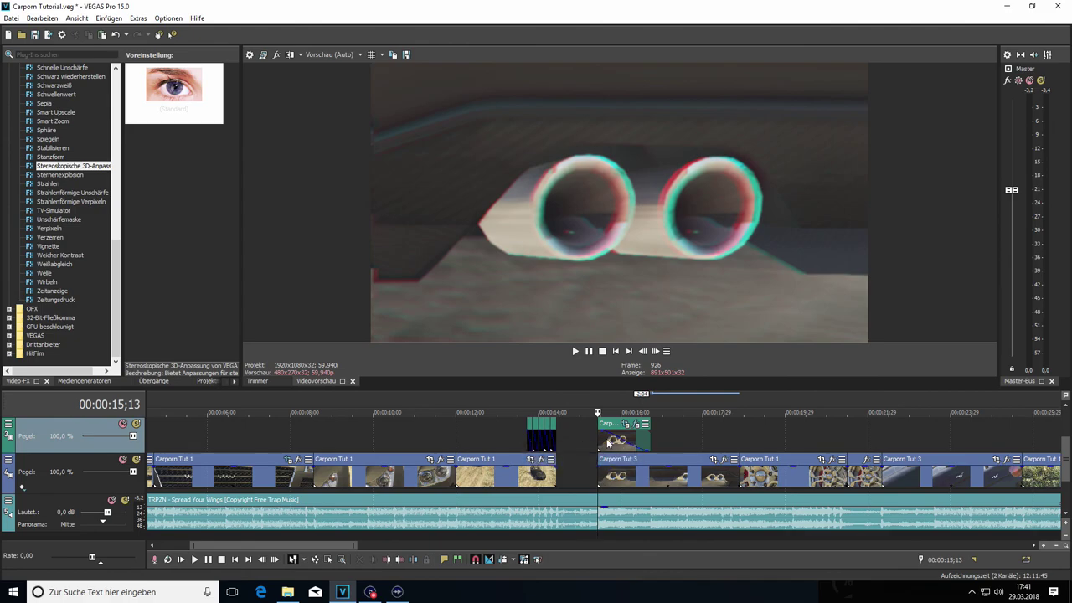
scroll(686, 450, down, 1)
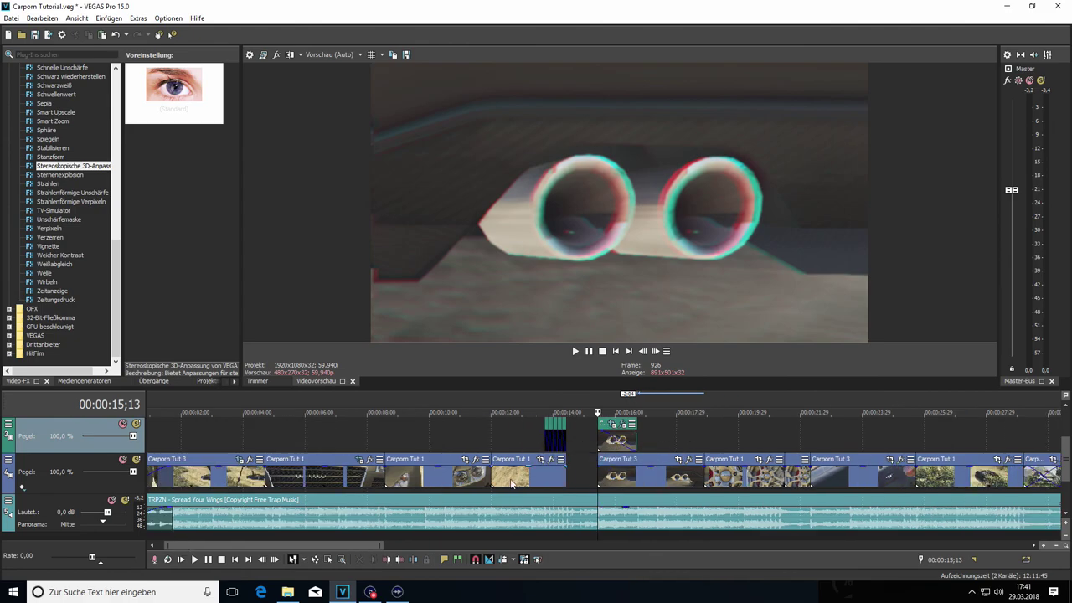
scroll(351, 469, down, 1)
click(344, 469)
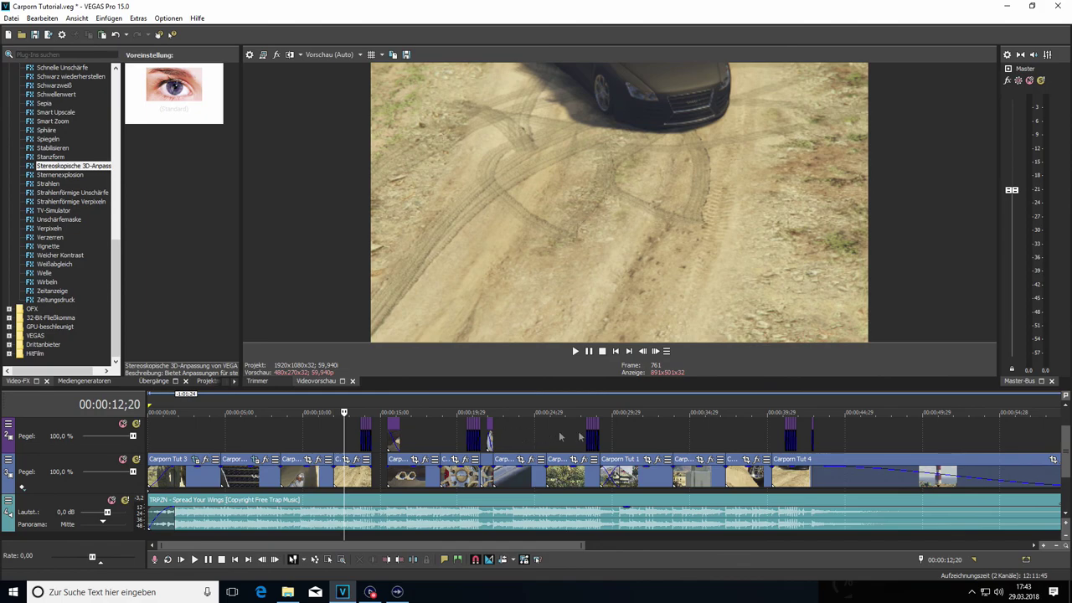
key(ctrl+shift+q)
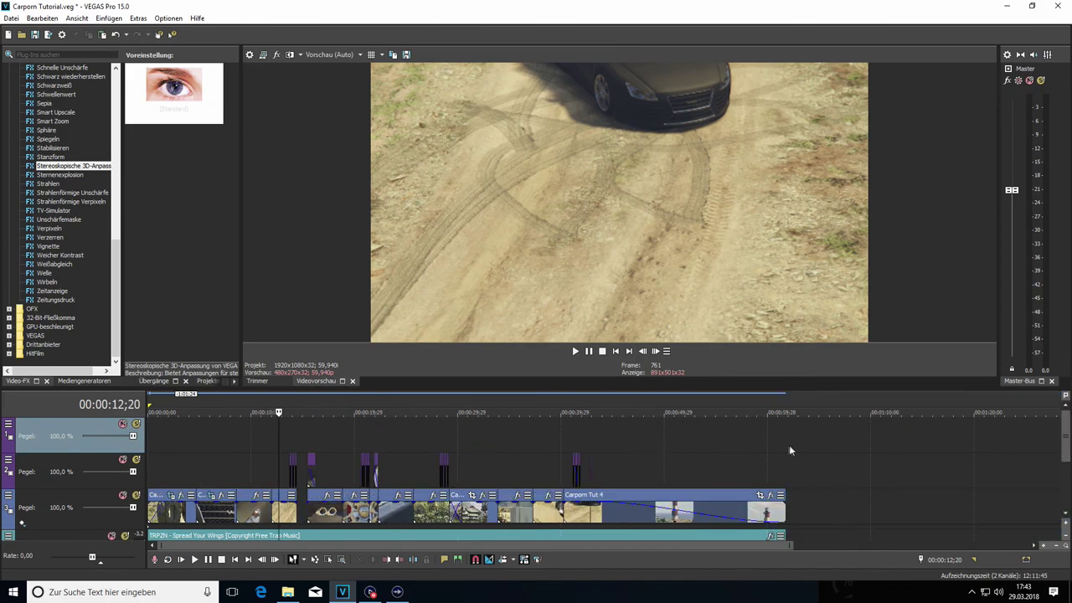
click(287, 592)
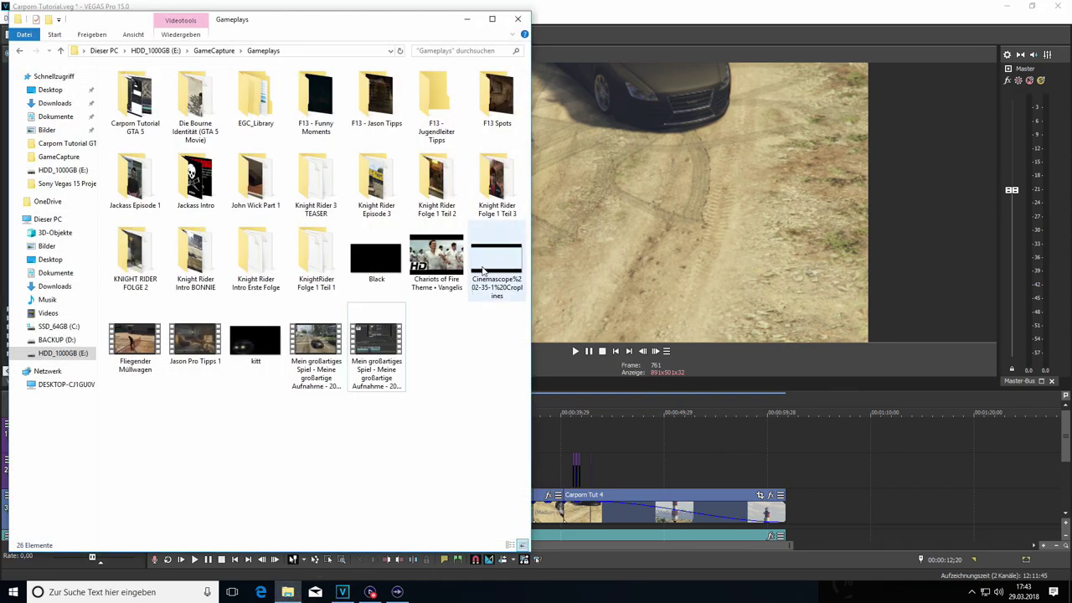
drag(483, 268, 546, 448)
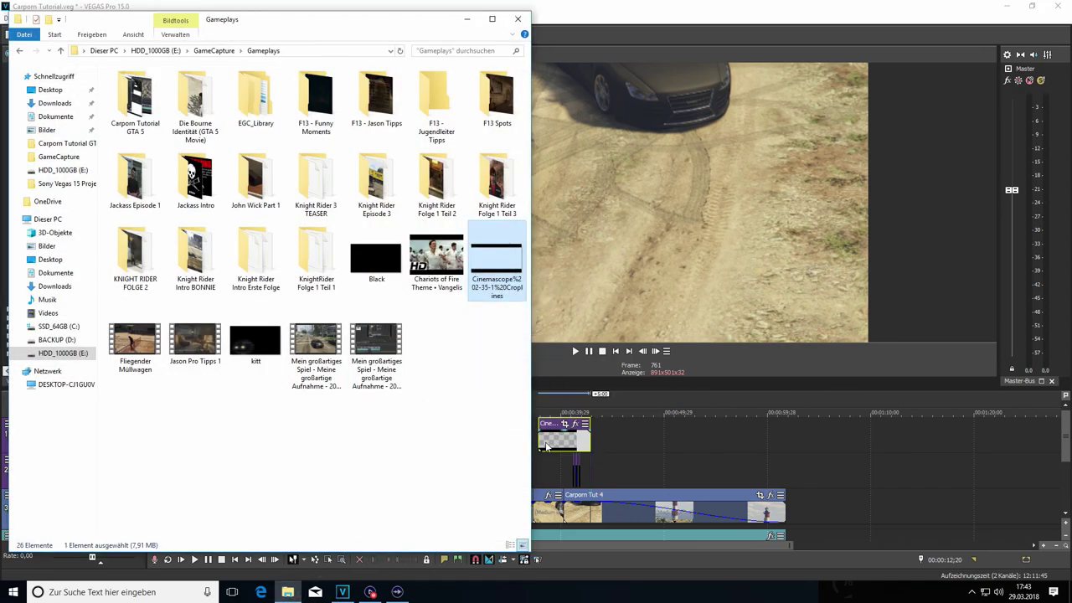
click(517, 19)
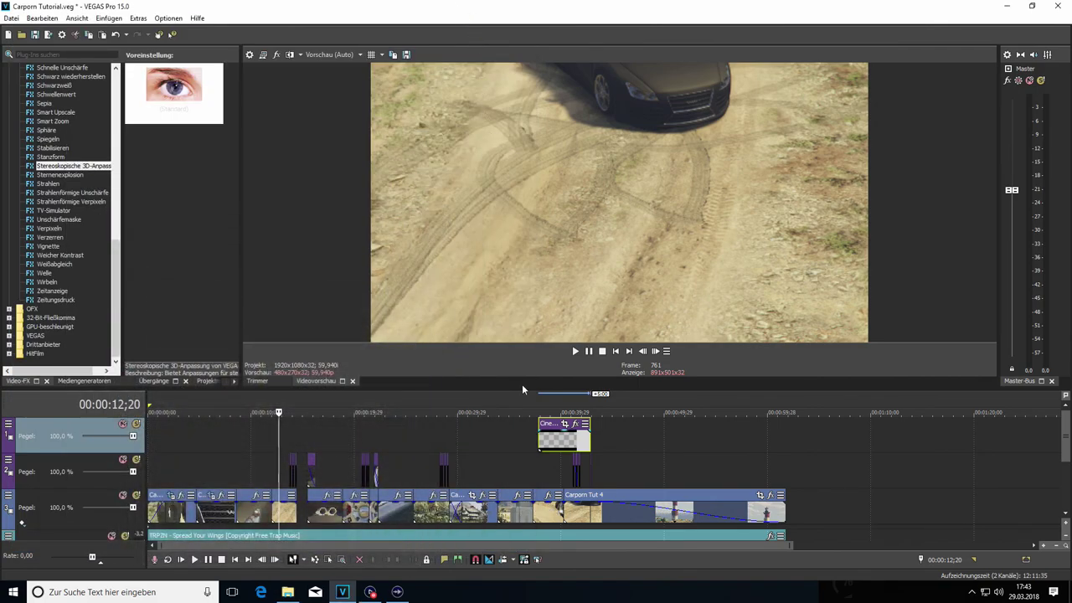
Step: Extend the Cinemascope croplines clip from the start of the timeline to the end of the last Carporn Tut 4 clip
click(551, 439)
drag(541, 437, 149, 436)
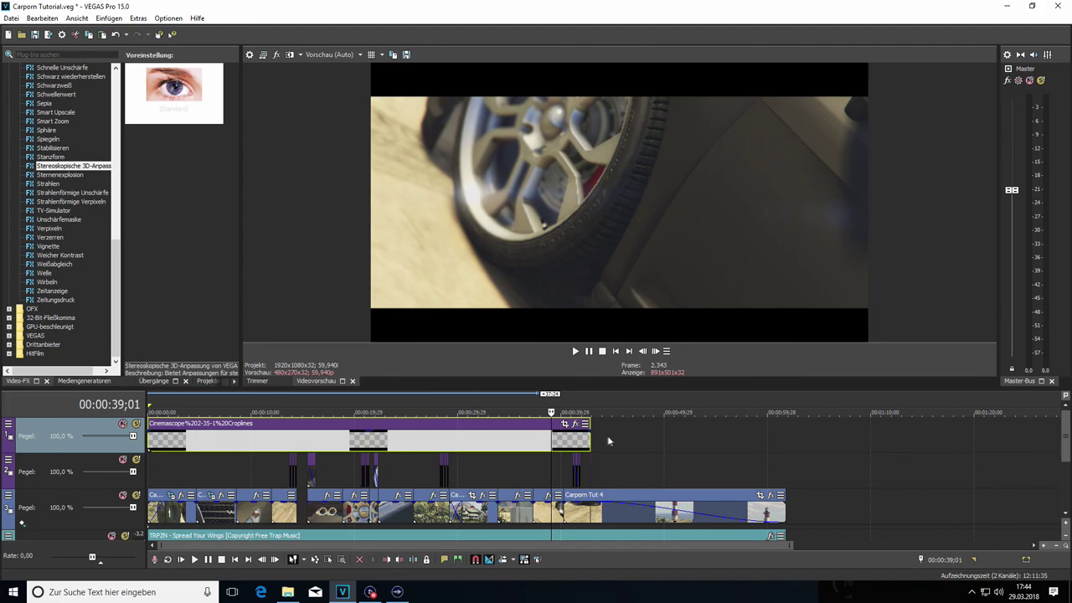
drag(589, 437, 785, 442)
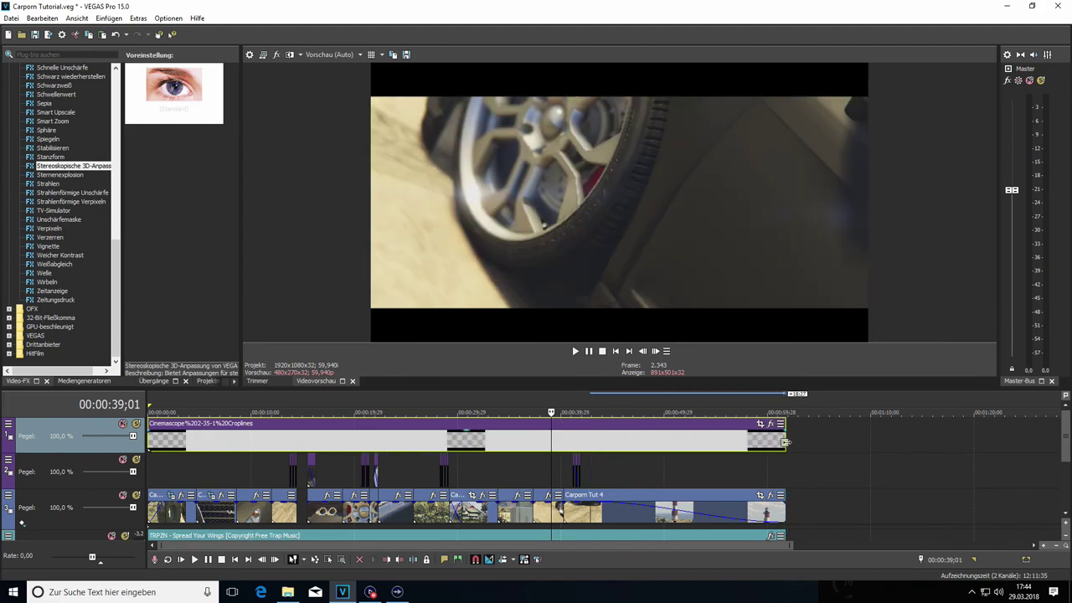
Step: Check the cinemascope bars at several points along the timeline and play back the video from near its start
click(169, 443)
click(197, 443)
click(245, 446)
click(272, 448)
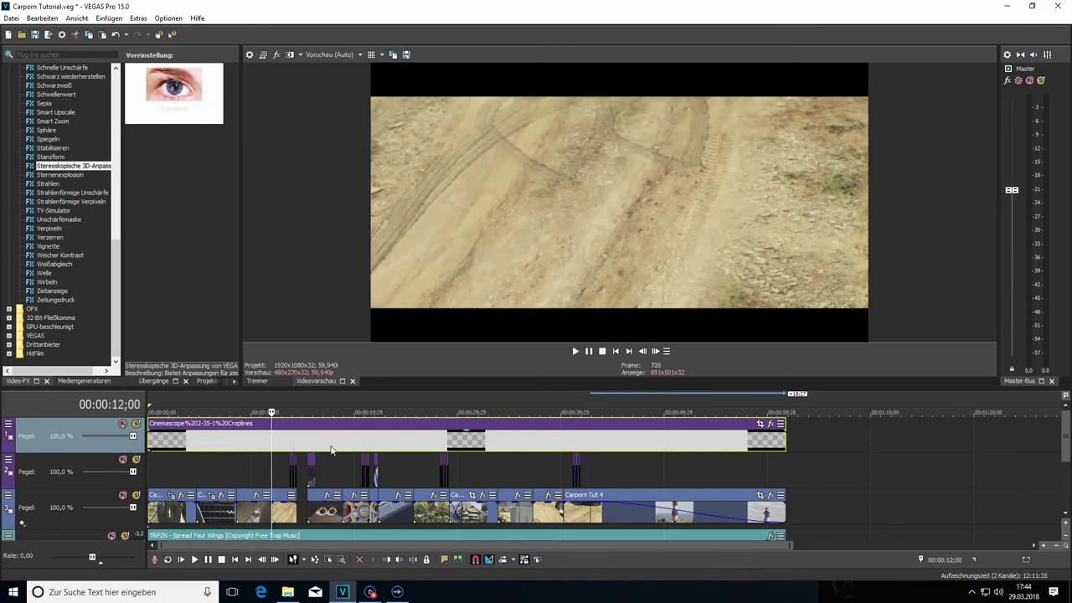
click(331, 450)
click(407, 448)
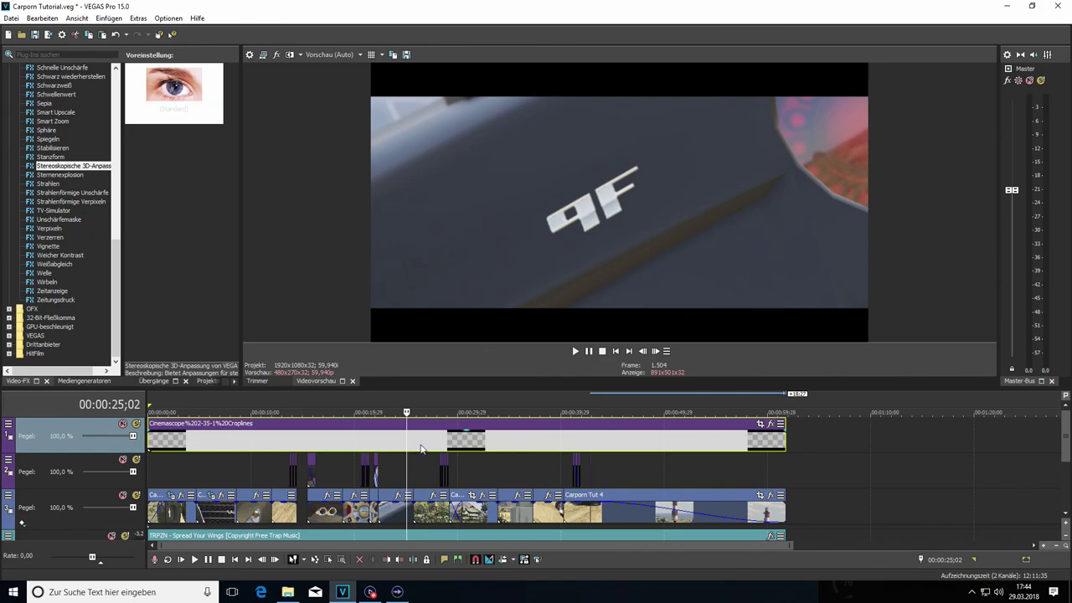
click(426, 448)
click(499, 444)
click(510, 442)
click(156, 442)
key(space)
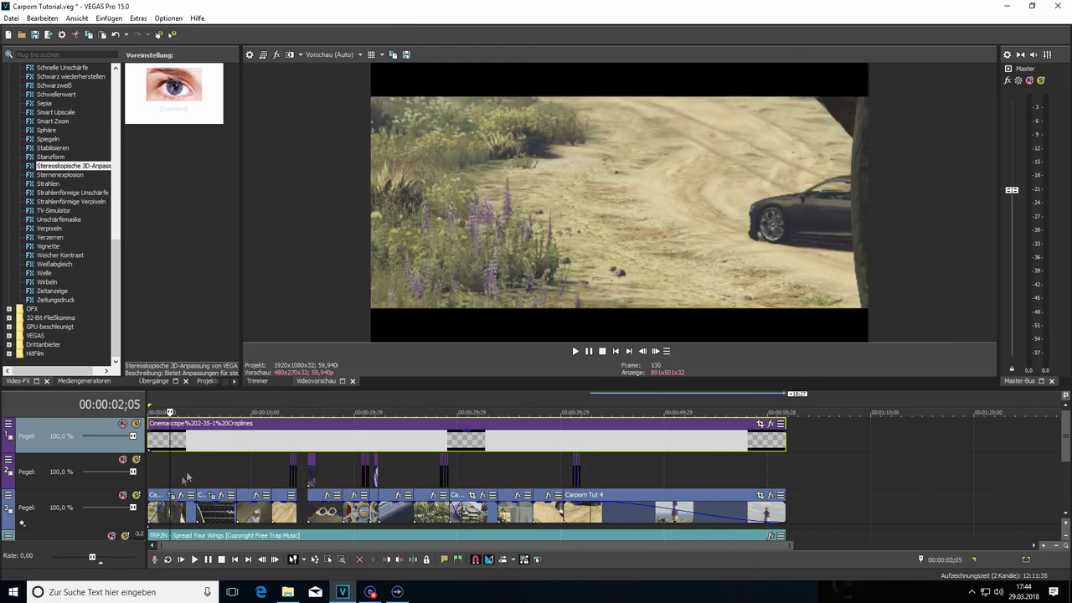